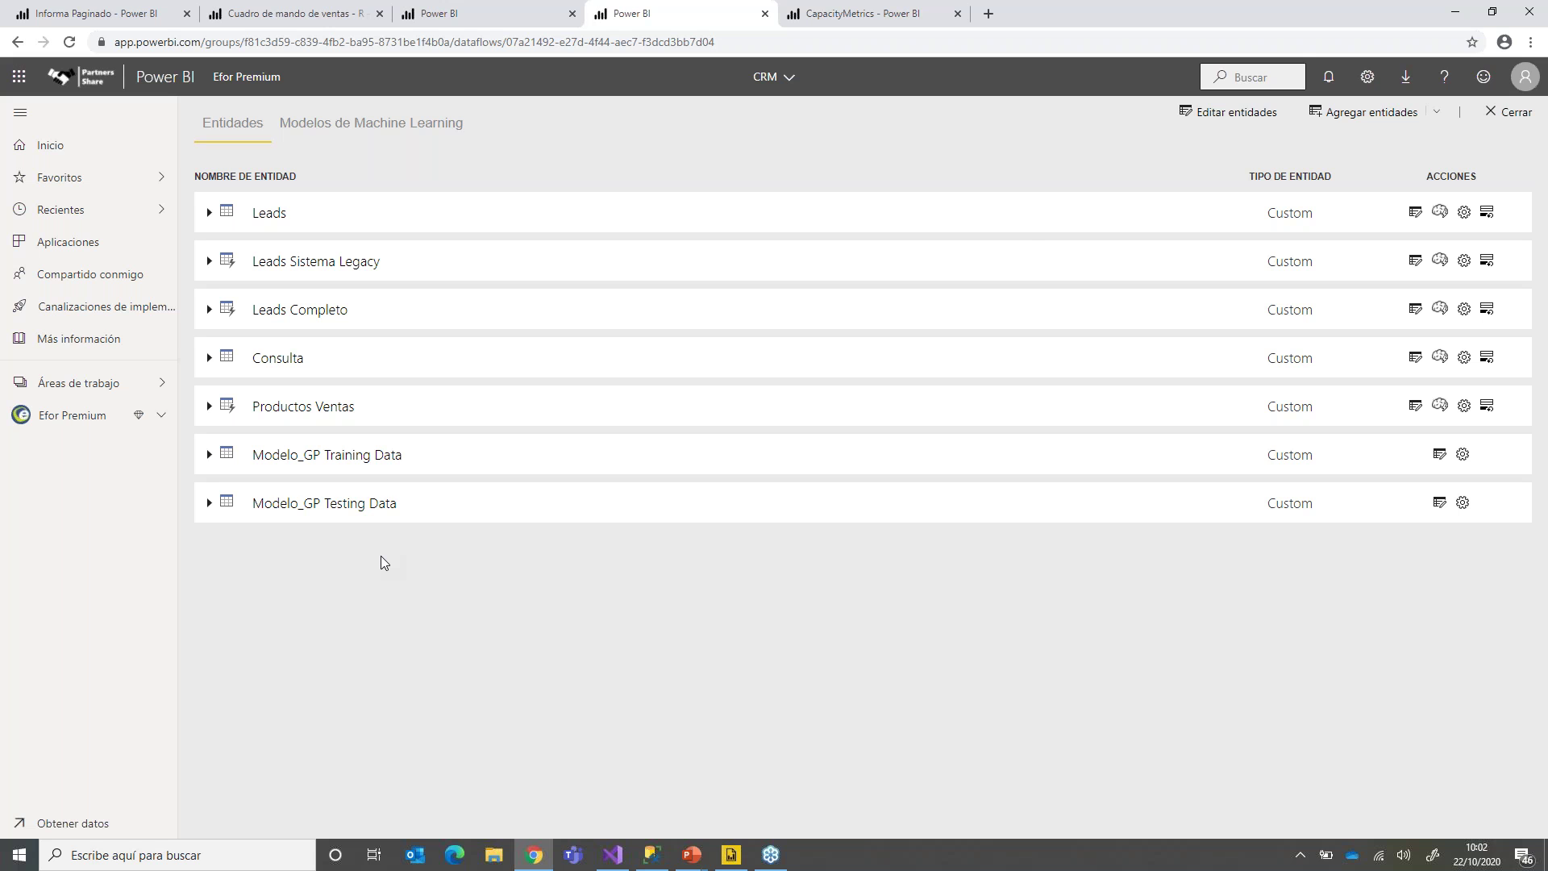
Step: Open the Leads entity in the query editor to review its data and applied steps, and cancel without saving
left_click(1413, 214)
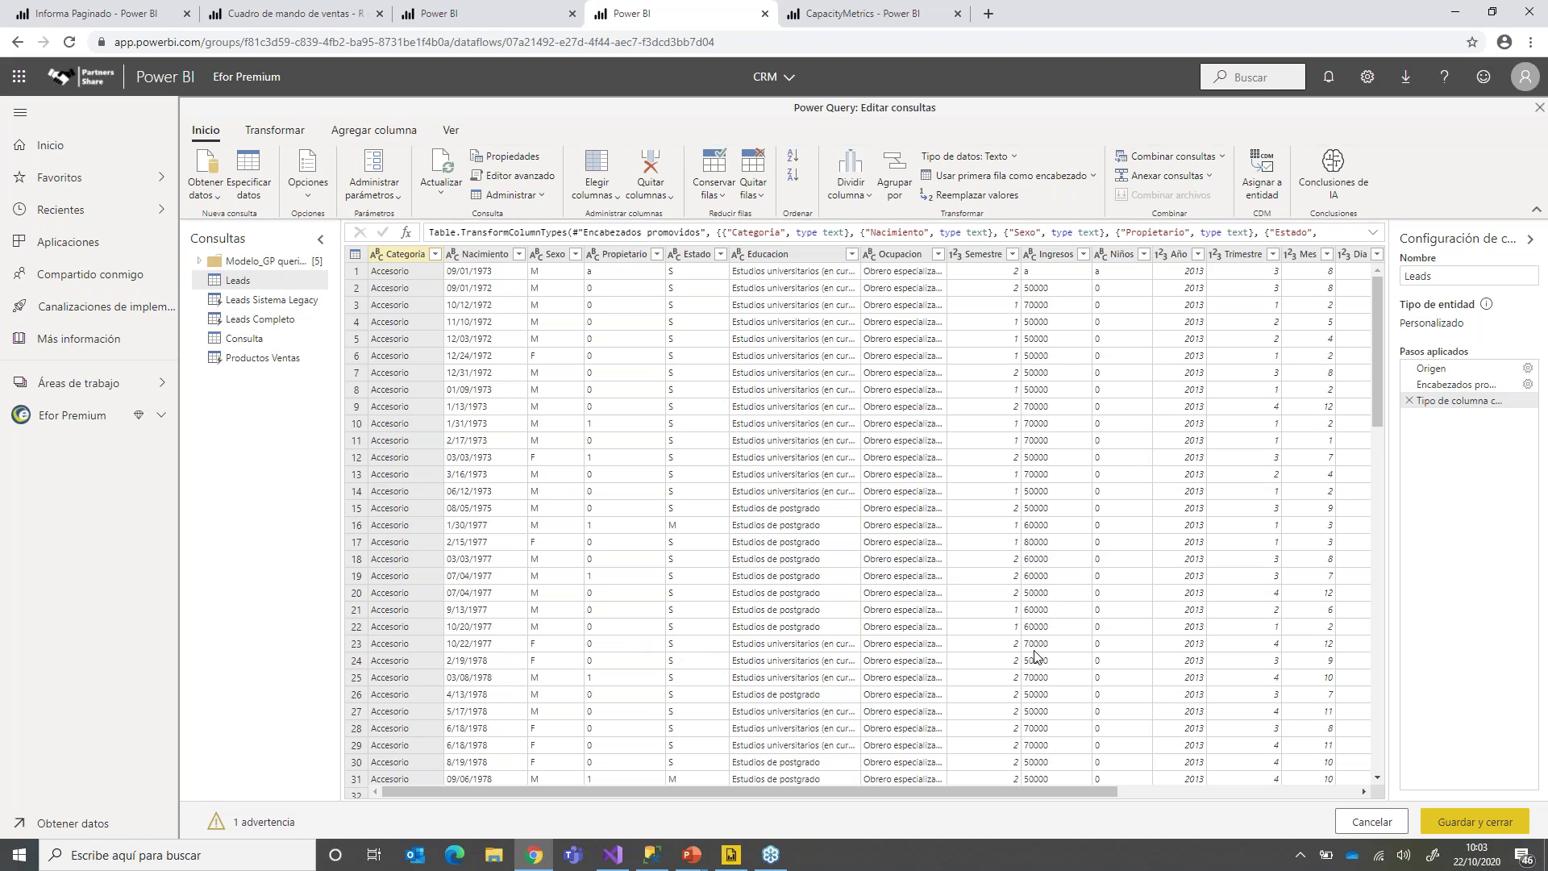
left_click(1379, 824)
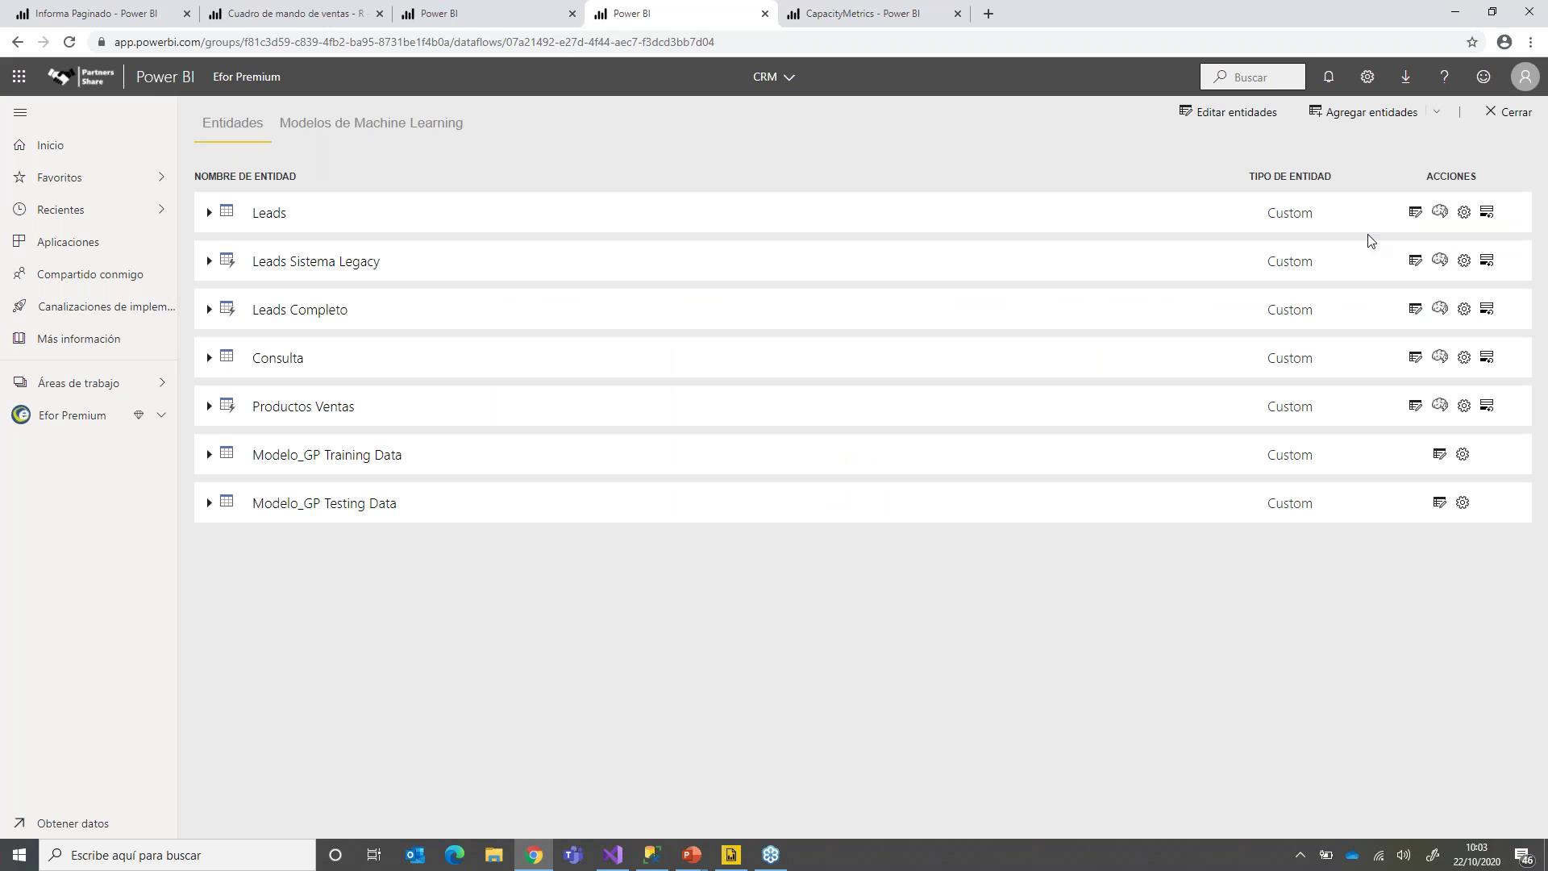
Step: Start adding linked entities to the CRM dataflow, connecting to Power BI dataflows with the organizational account and no gateway
left_click(1437, 113)
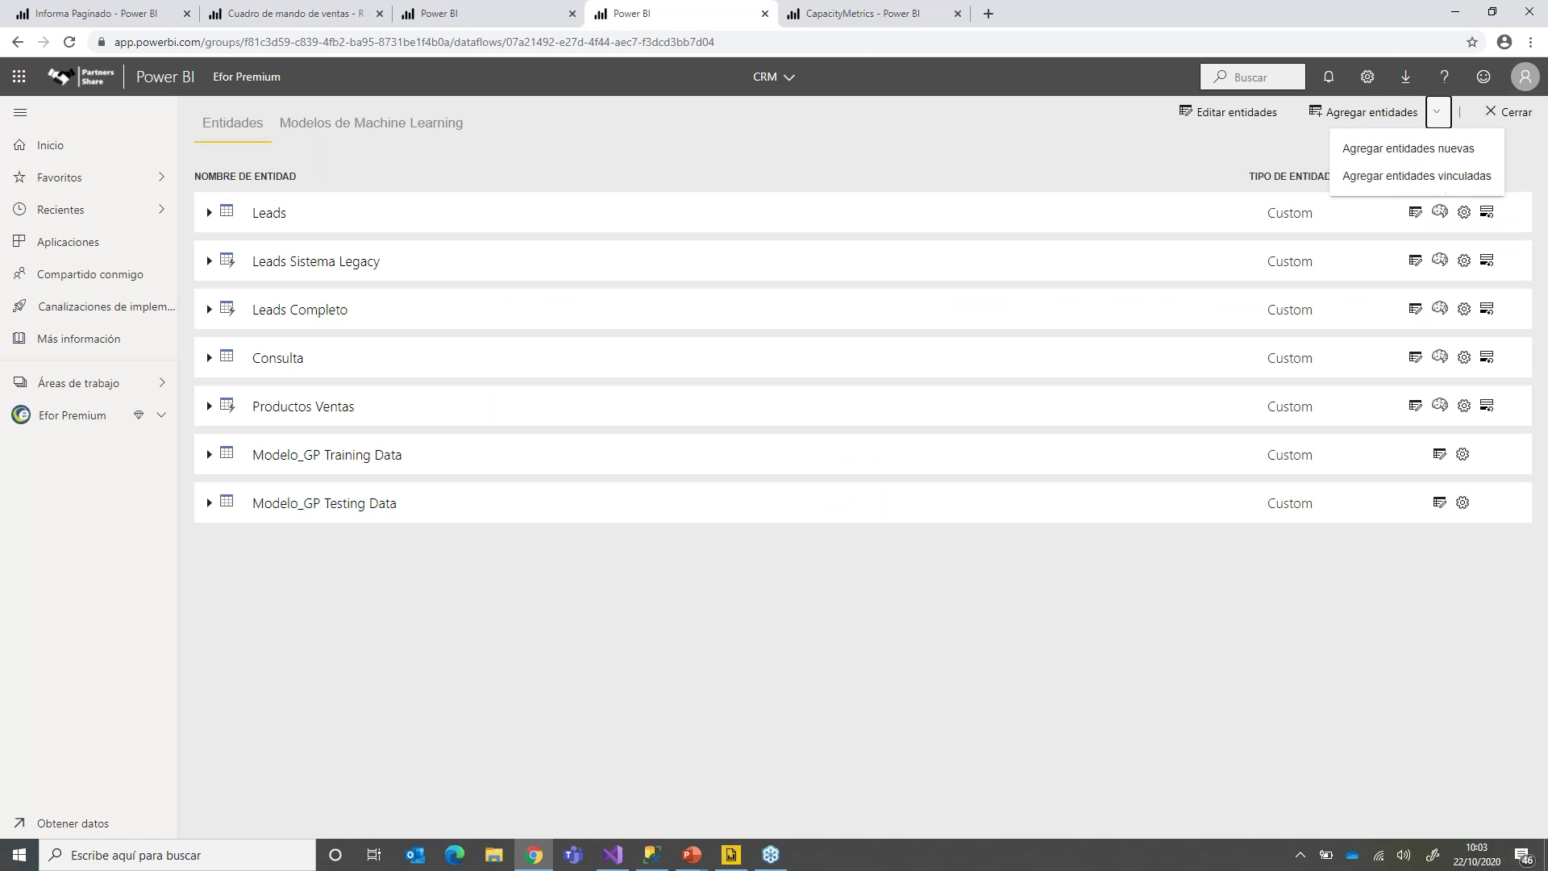
left_click(1386, 177)
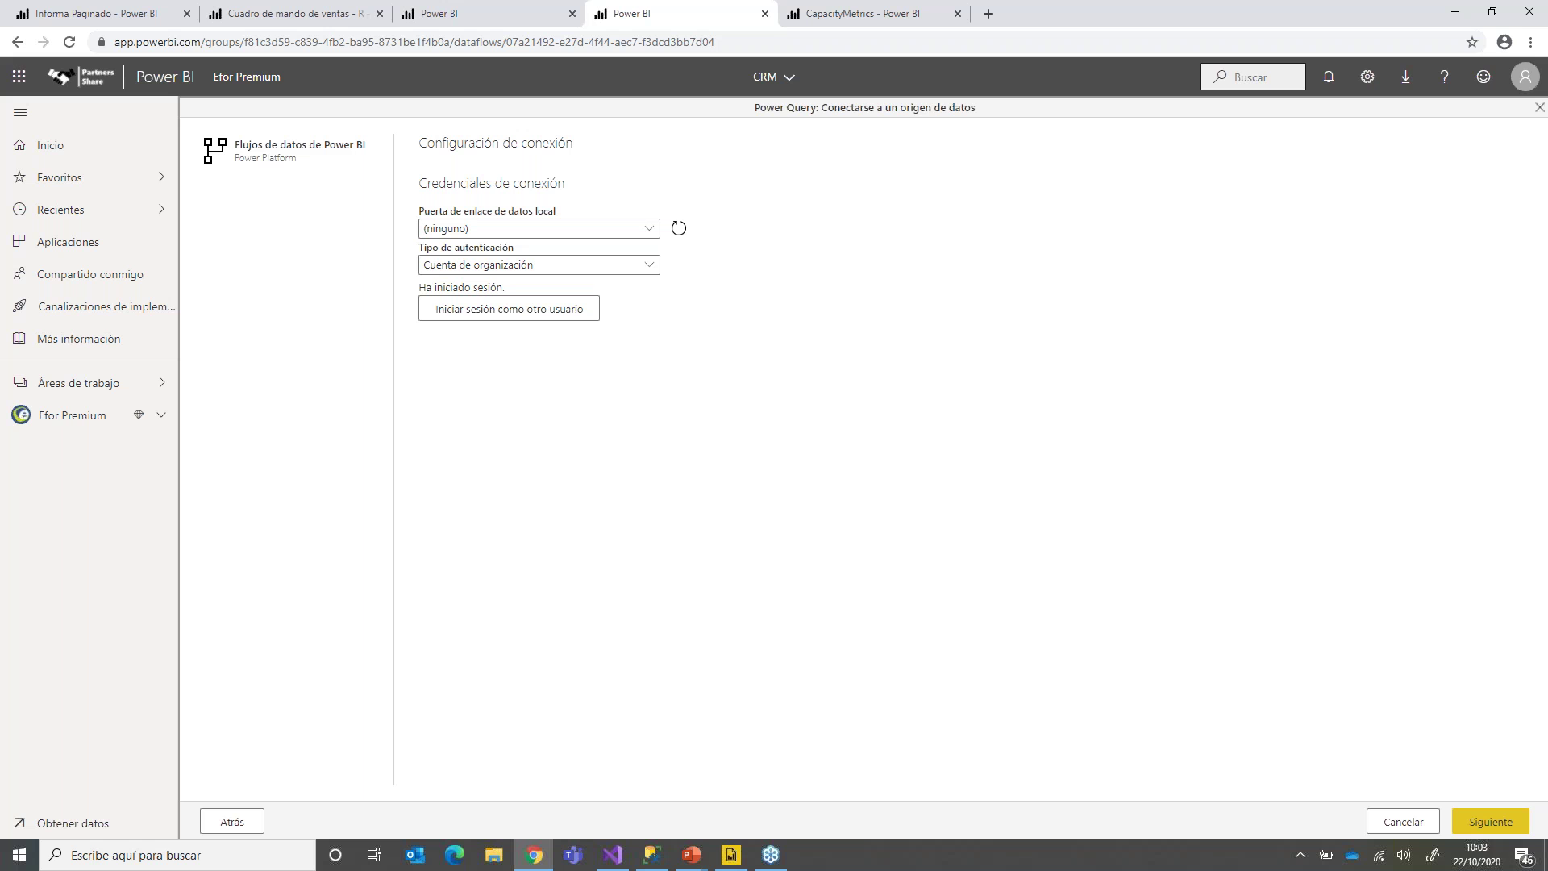
left_click(1487, 821)
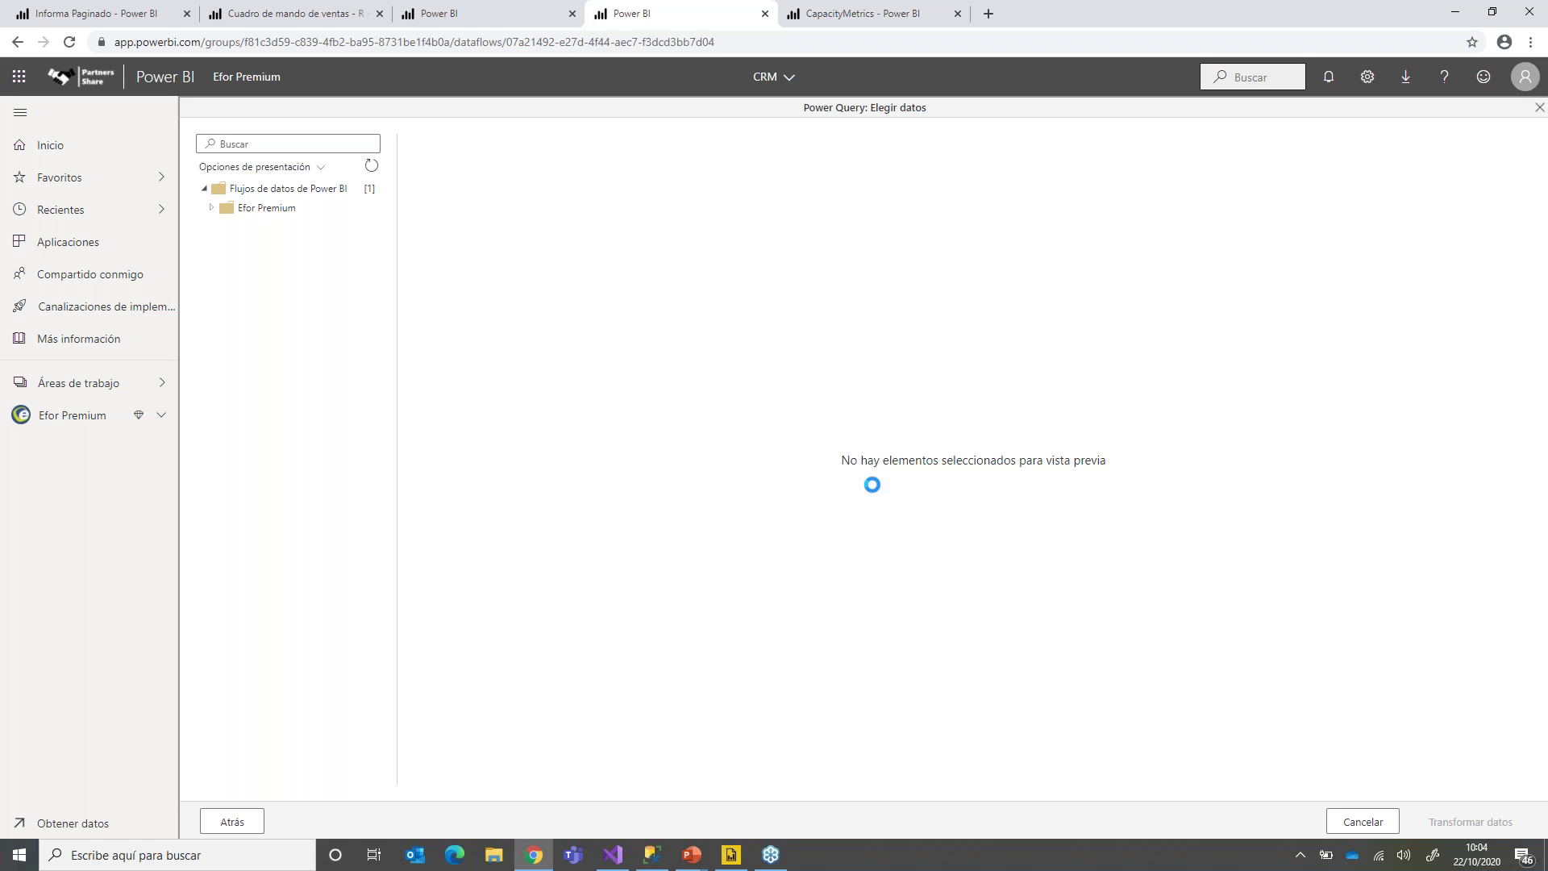
Step: Browse the Efor Premium workspace's CRM and Marketing dataflows for linkable entities, selecting Leads and clearing it again
left_click(210, 209)
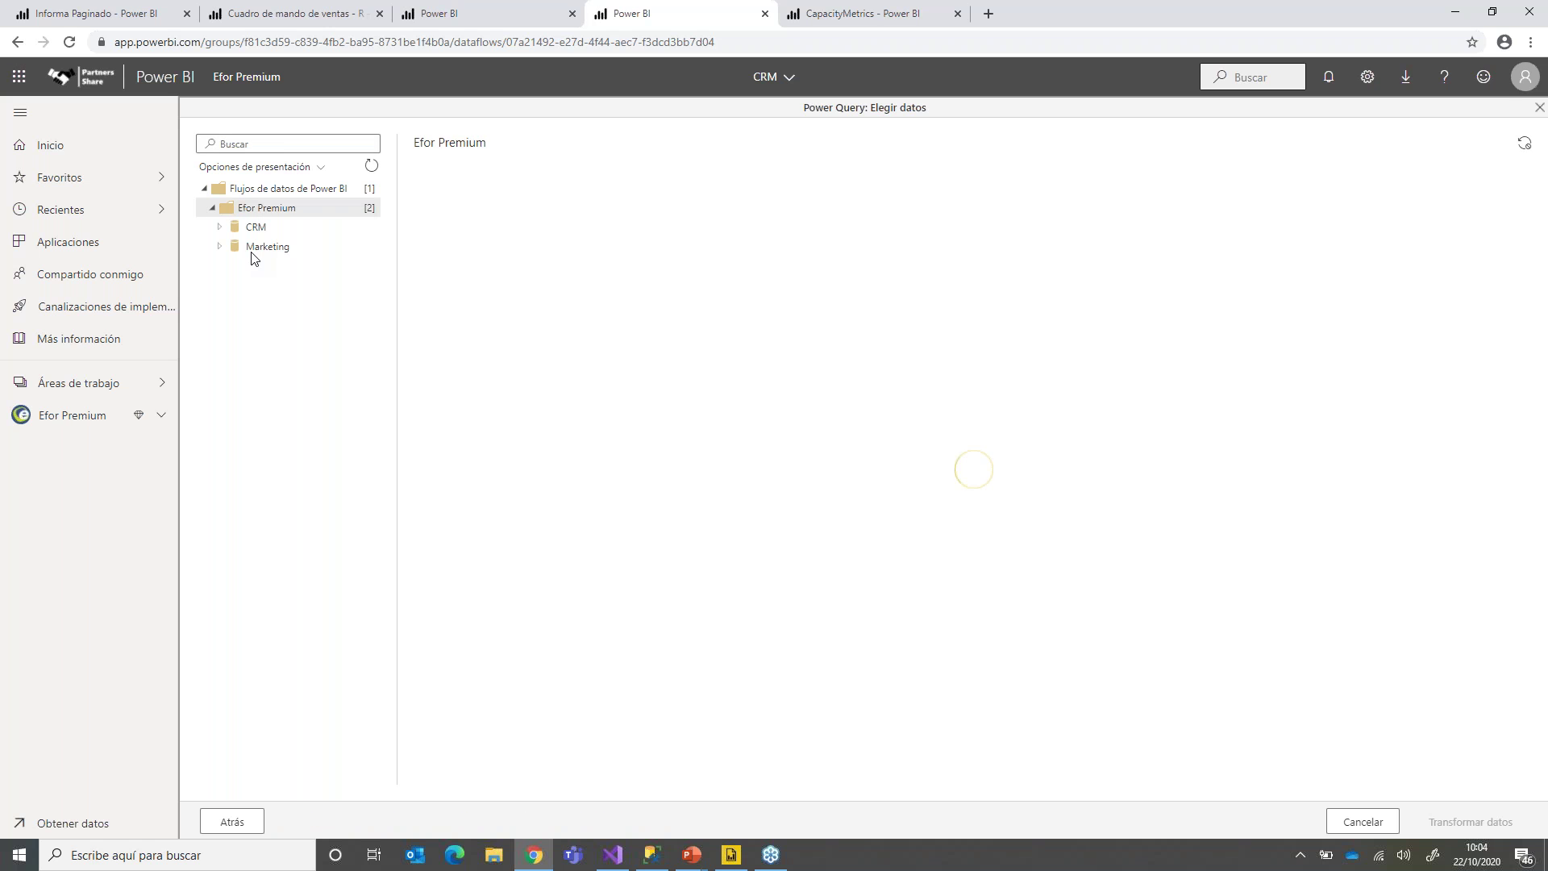
left_click(219, 227)
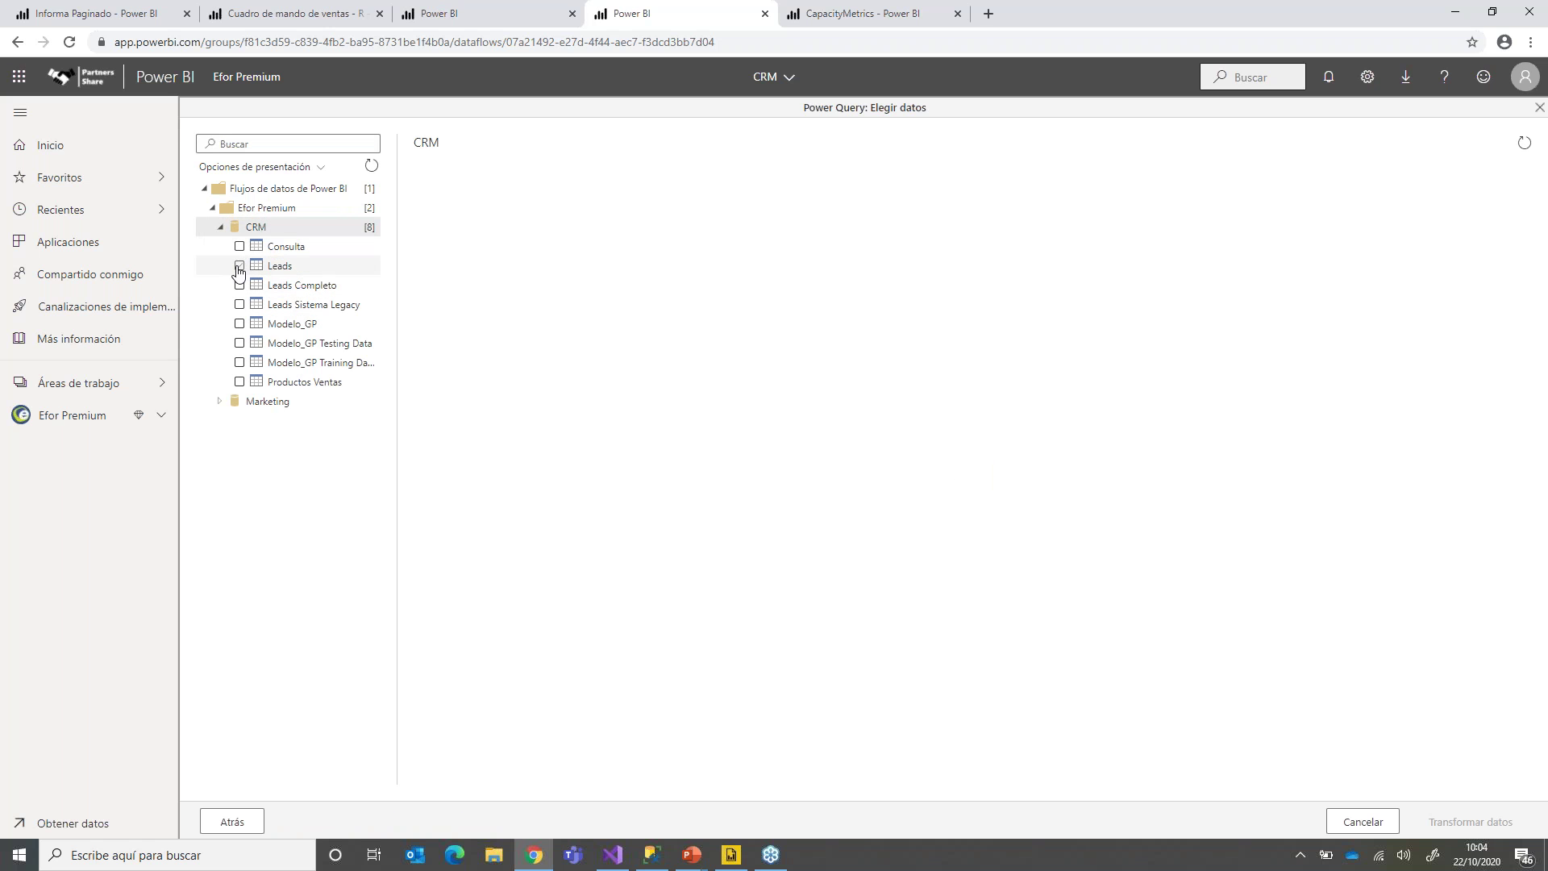
left_click(239, 267)
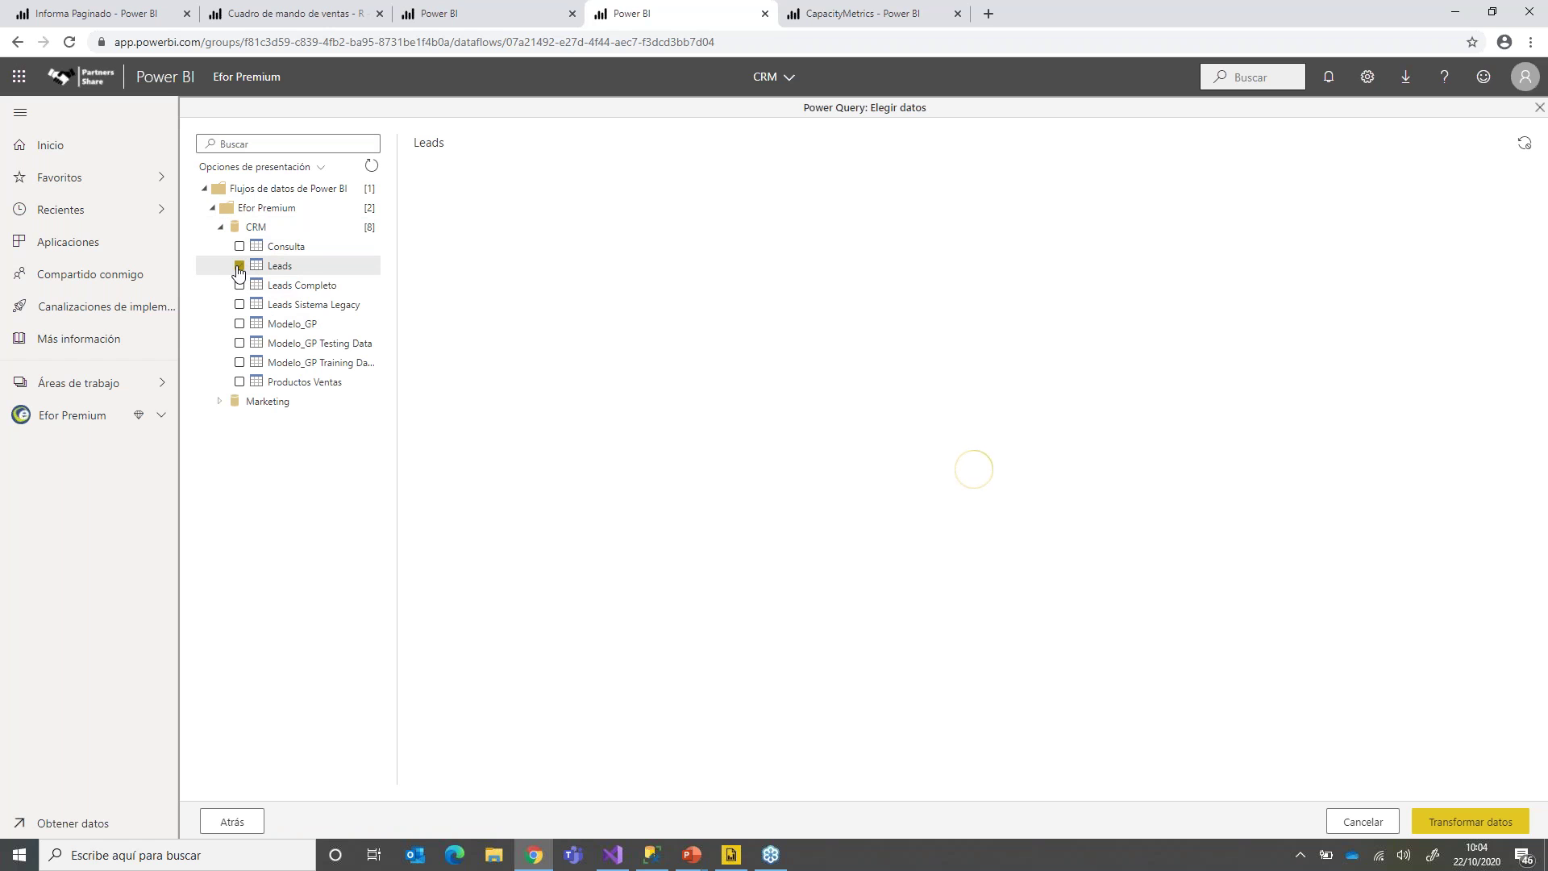
left_click(219, 401)
left_click(239, 265)
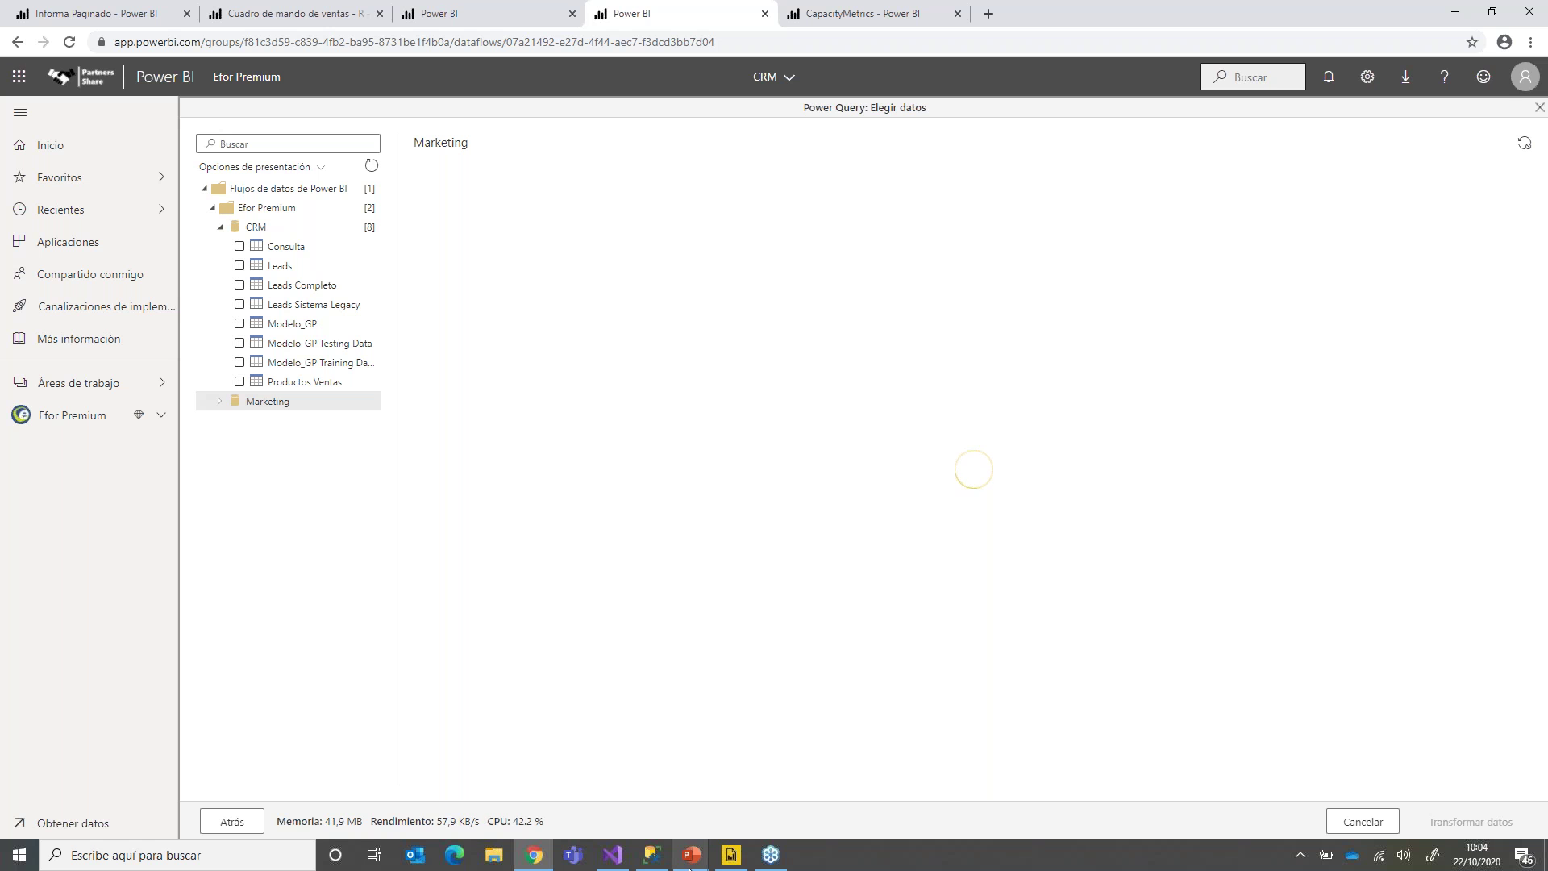
Step: Switch to the PowerPoint slide show and advance from the Dataflows slide to slide 18, Informes paginados
mouse_move(690, 863)
left_click(776, 787)
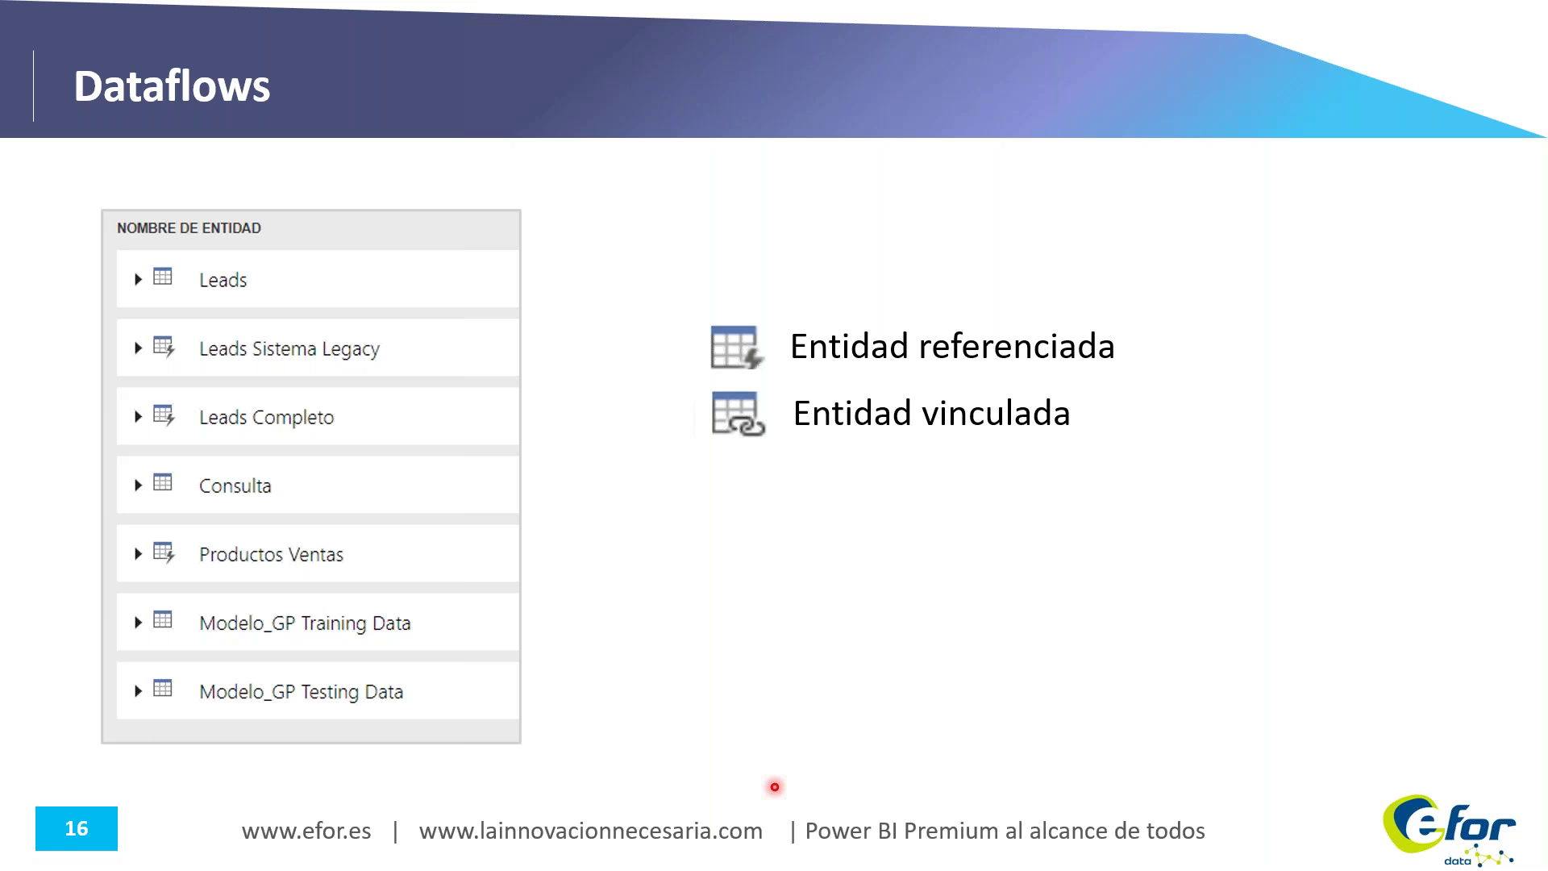
key("Right")
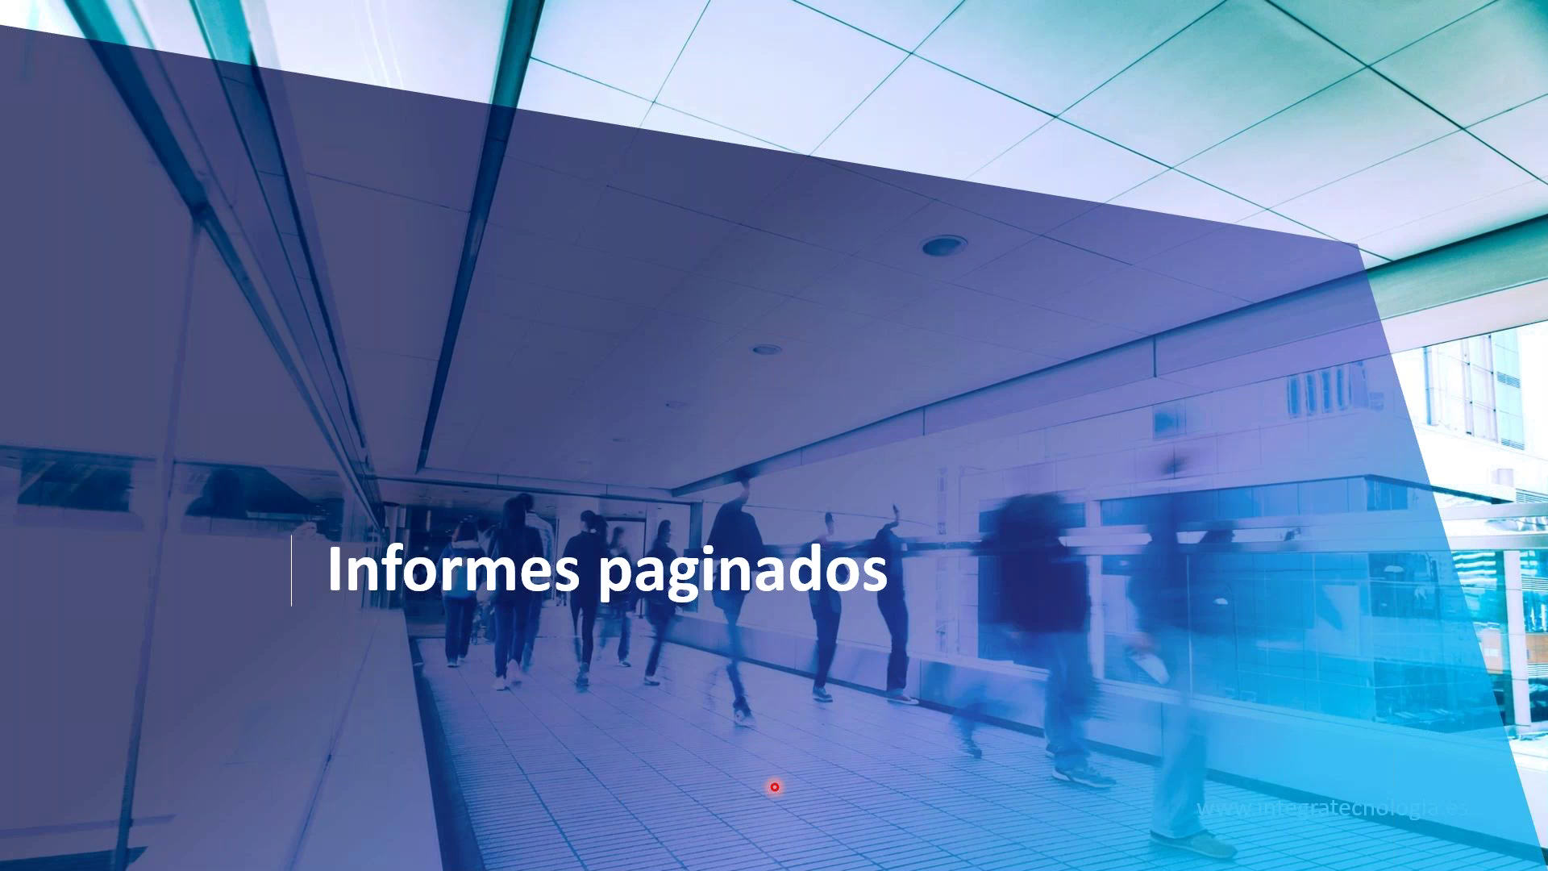
key("Right")
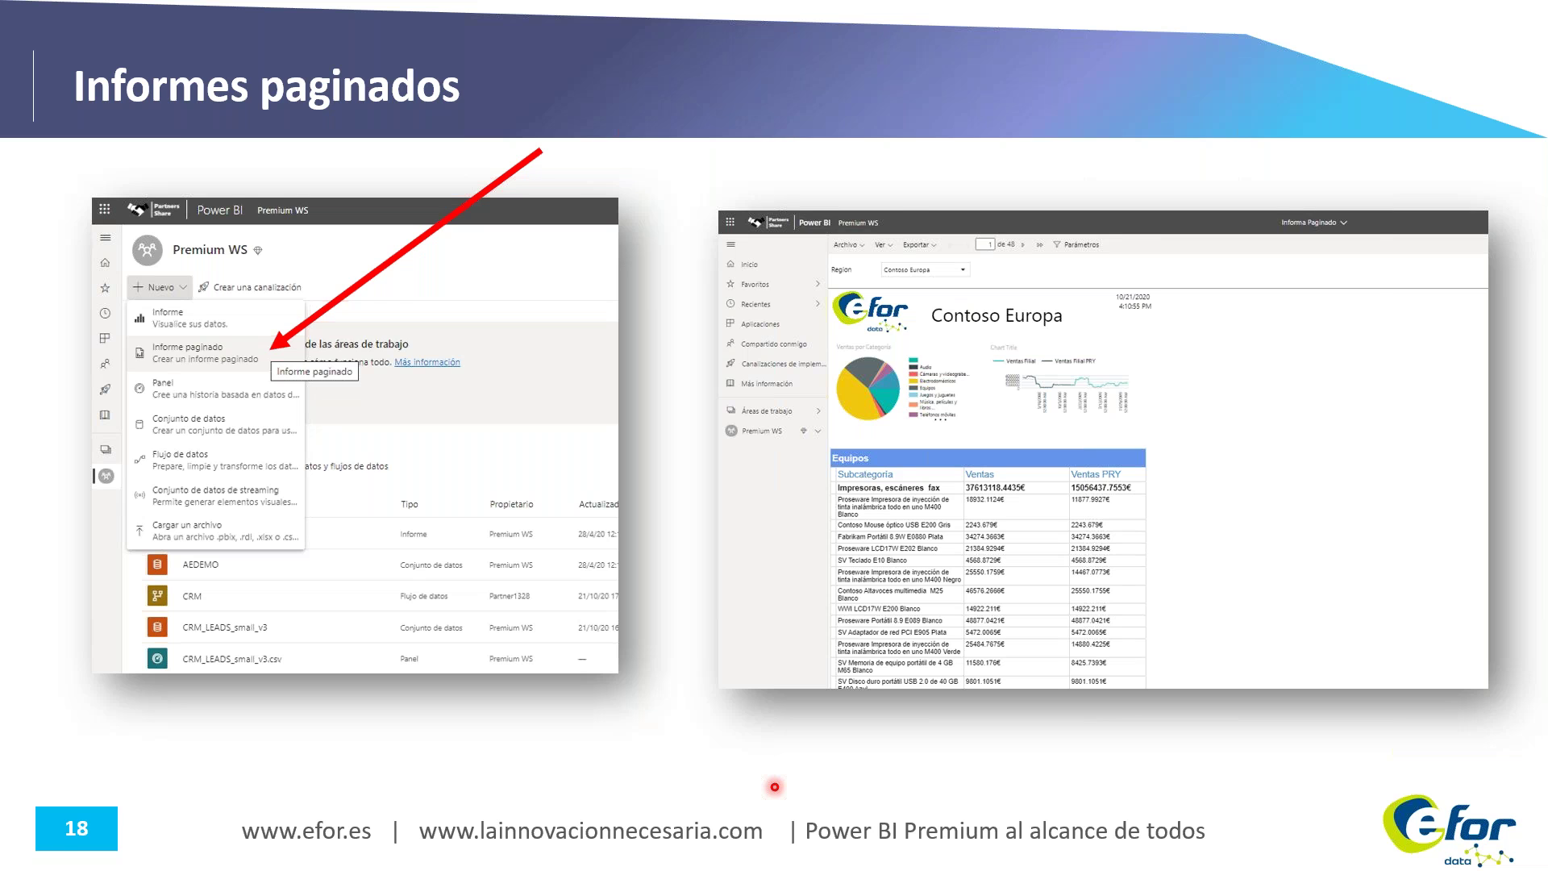
Step: Switch to the browser and examine the charts and product sales table of the Informa Paginado report
key("alt+Tab")
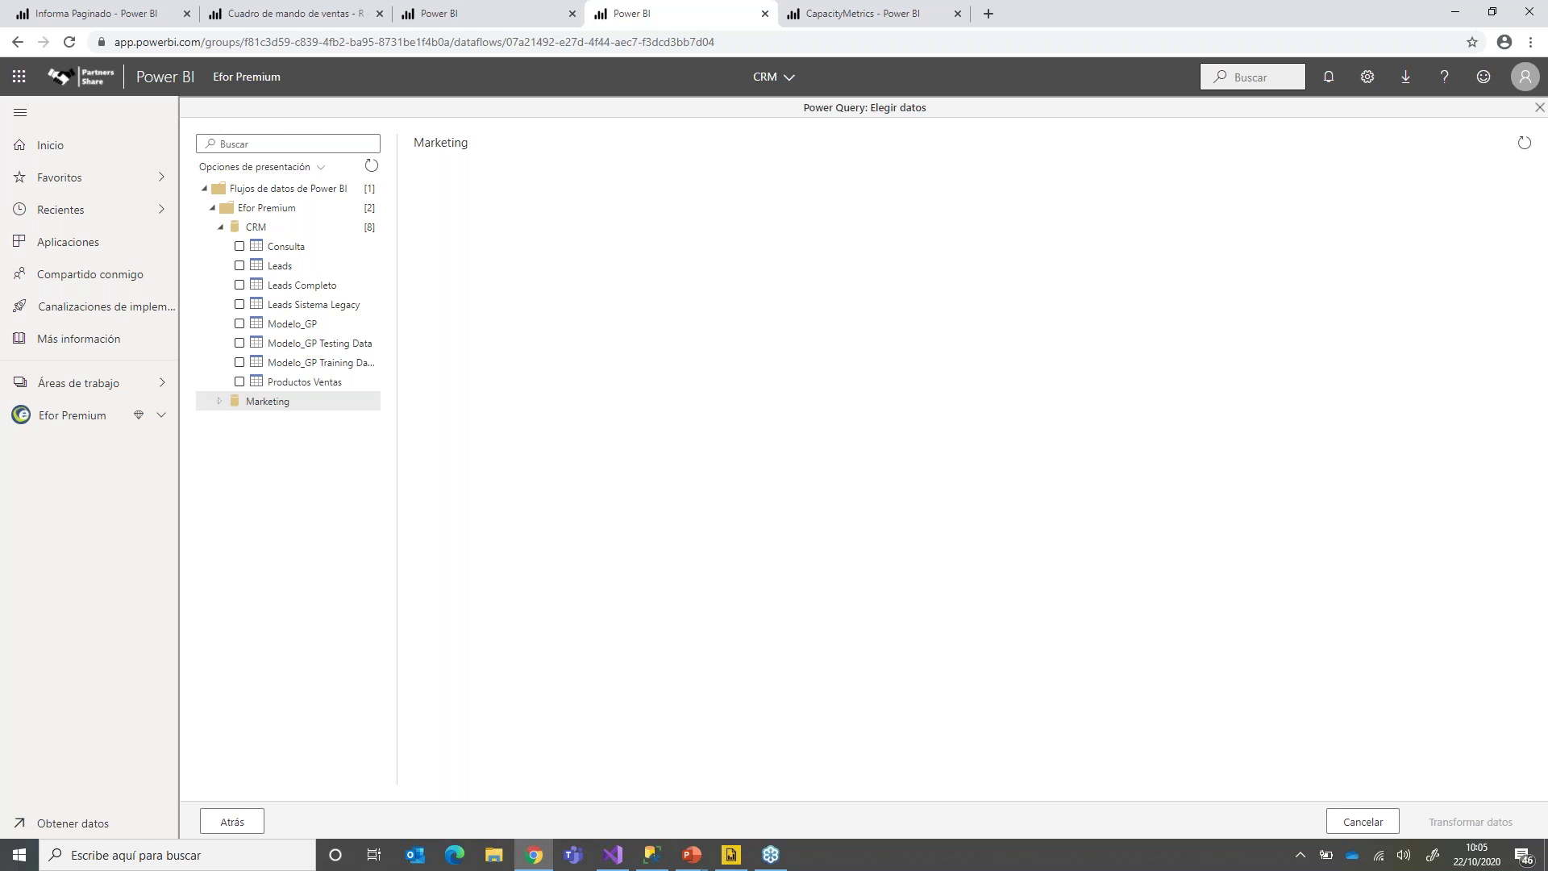
key("ctrl+1")
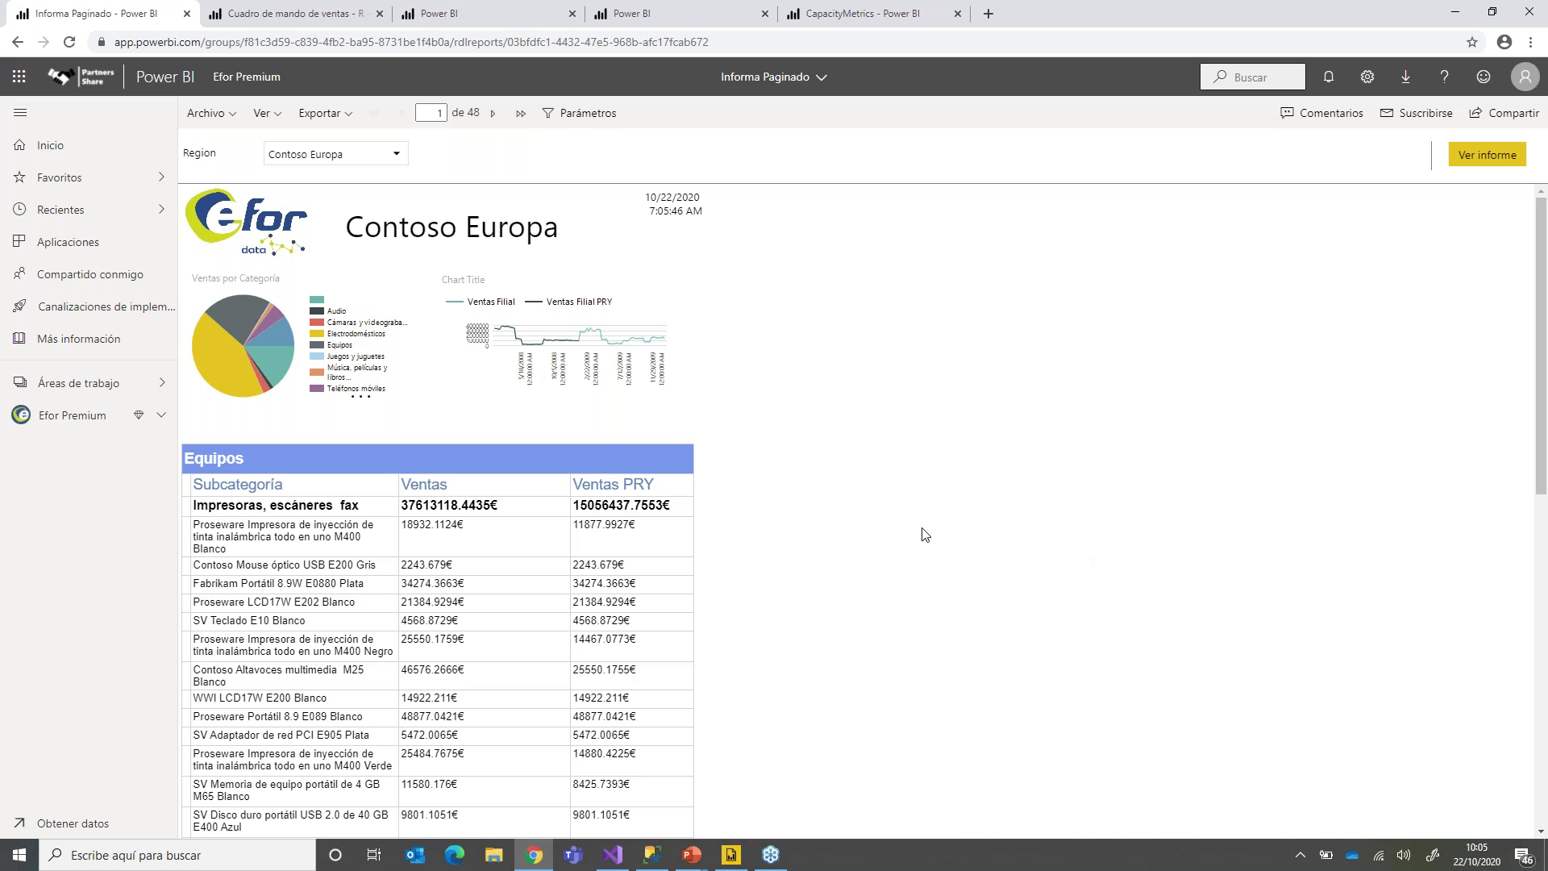
scroll(983, 483, "down", 4)
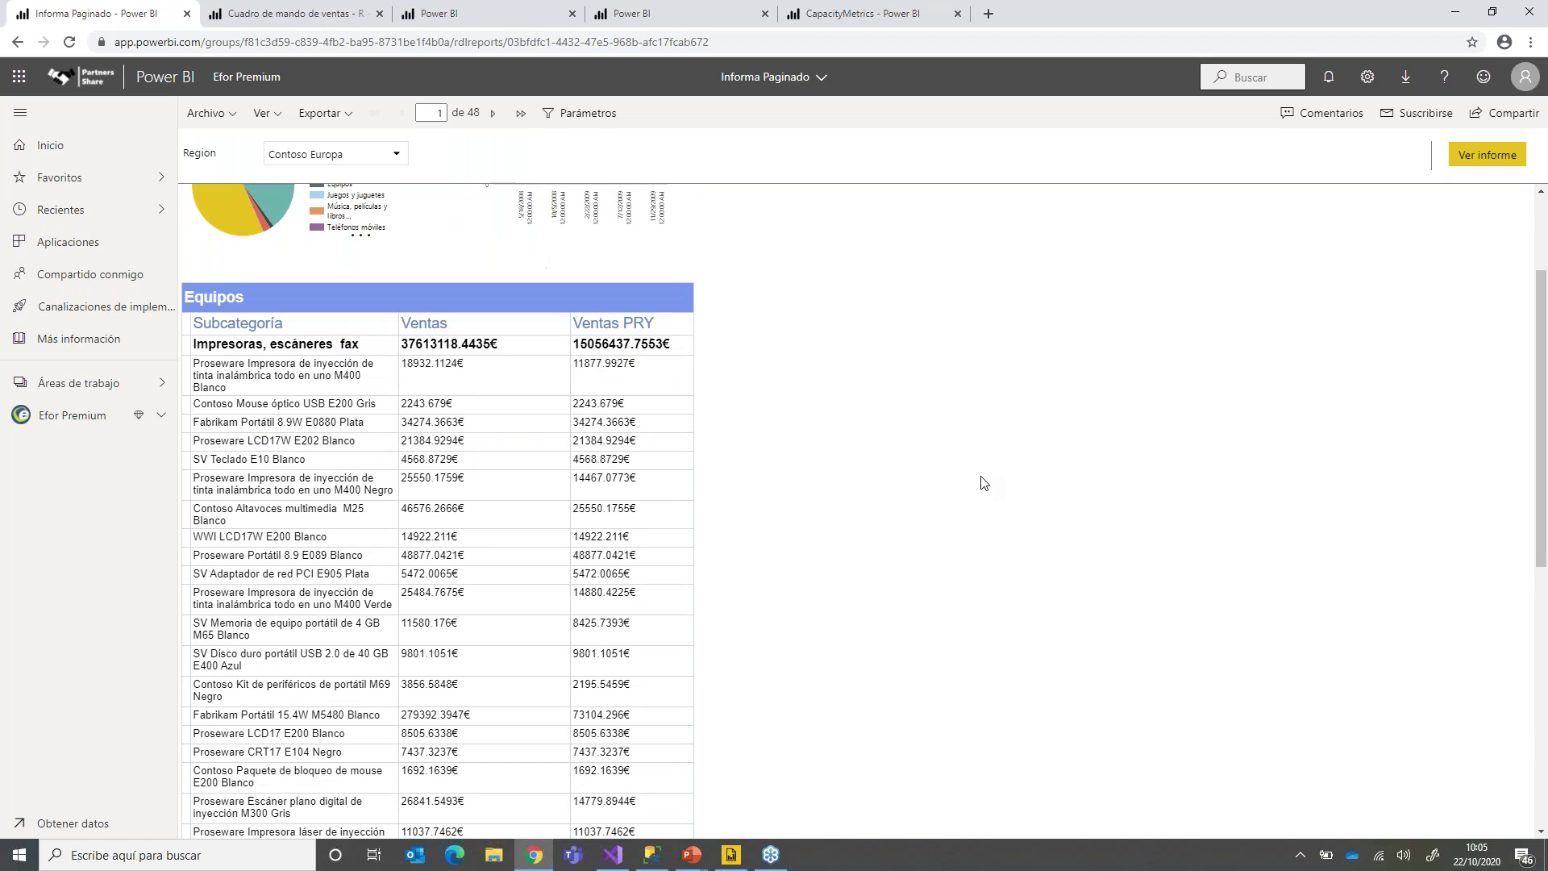
scroll(983, 483, "down", 3)
scroll(983, 483, "up", 7)
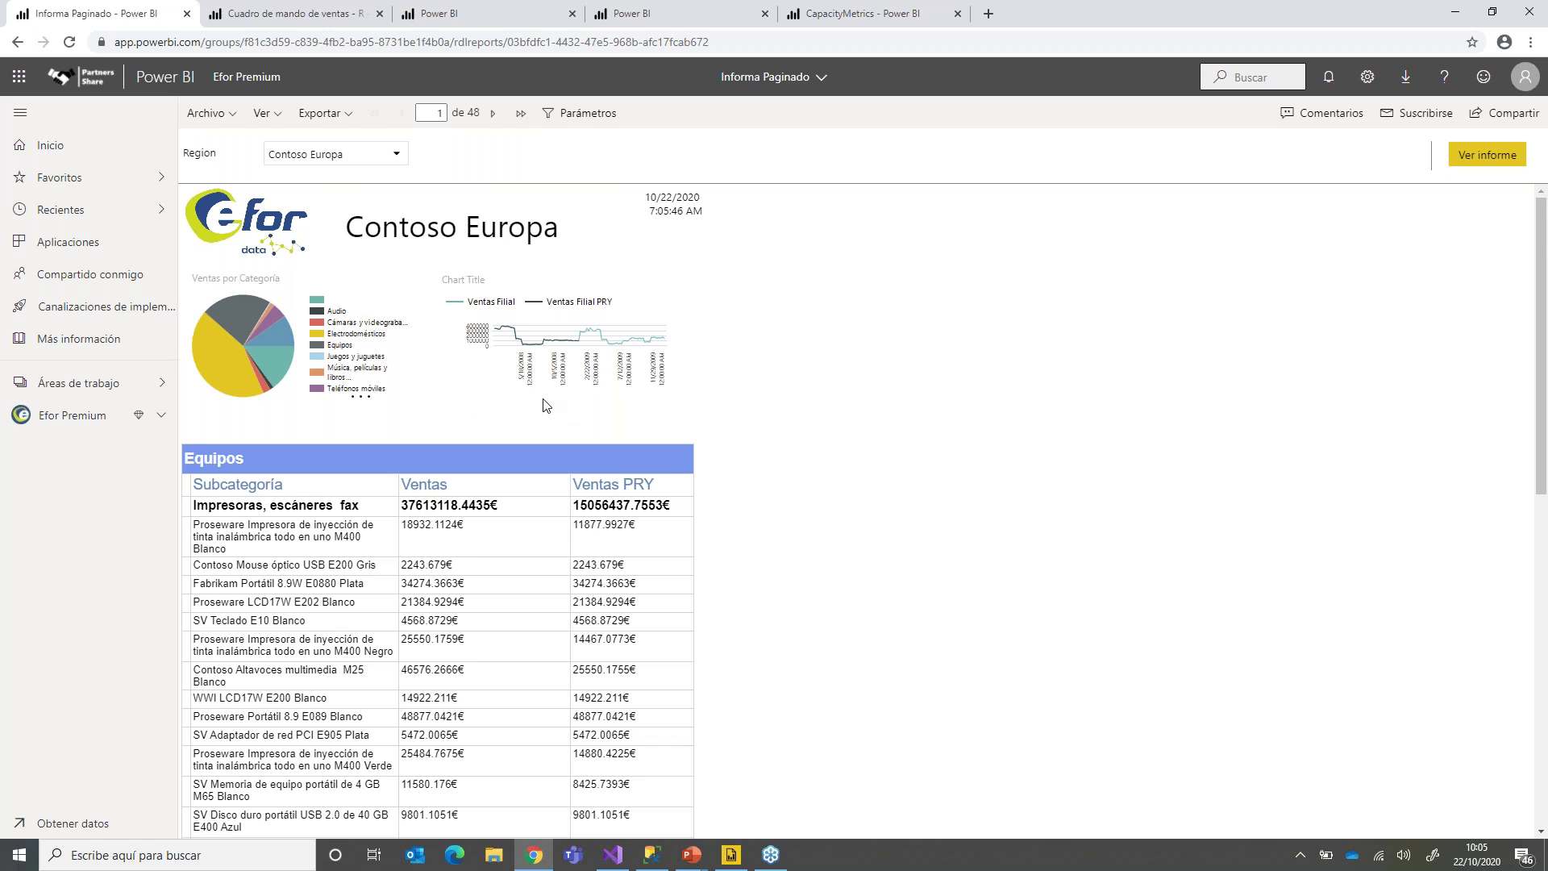
scroll(543, 405, "down", 2)
scroll(543, 405, "up", 2)
Step: Try to go to the next page of the Informa Paginado report, and reload the report in the browser
left_click(494, 116)
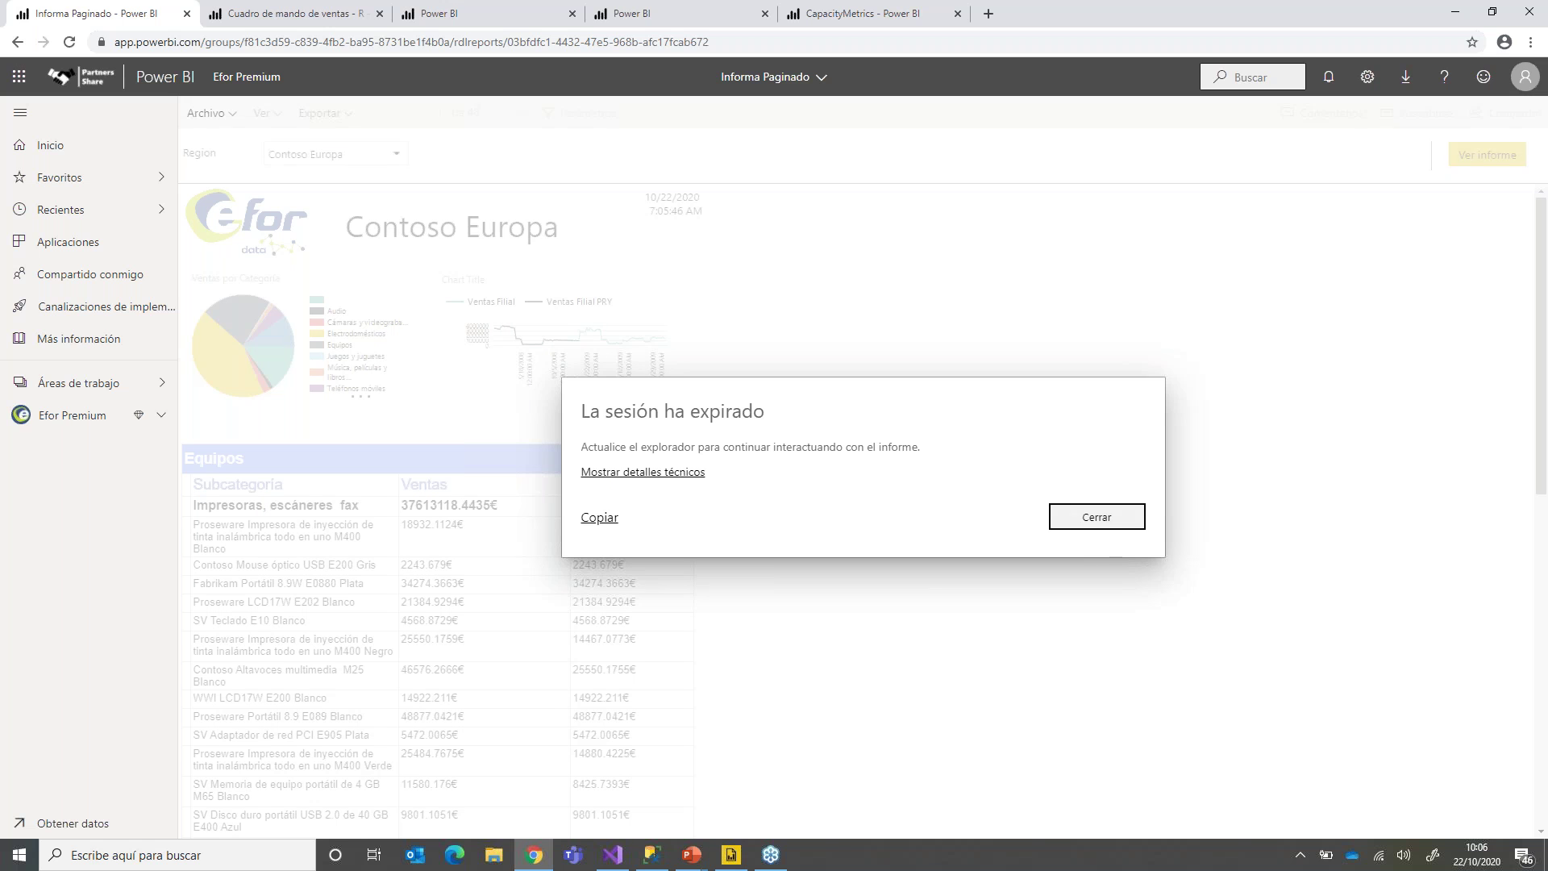
left_click(1102, 520)
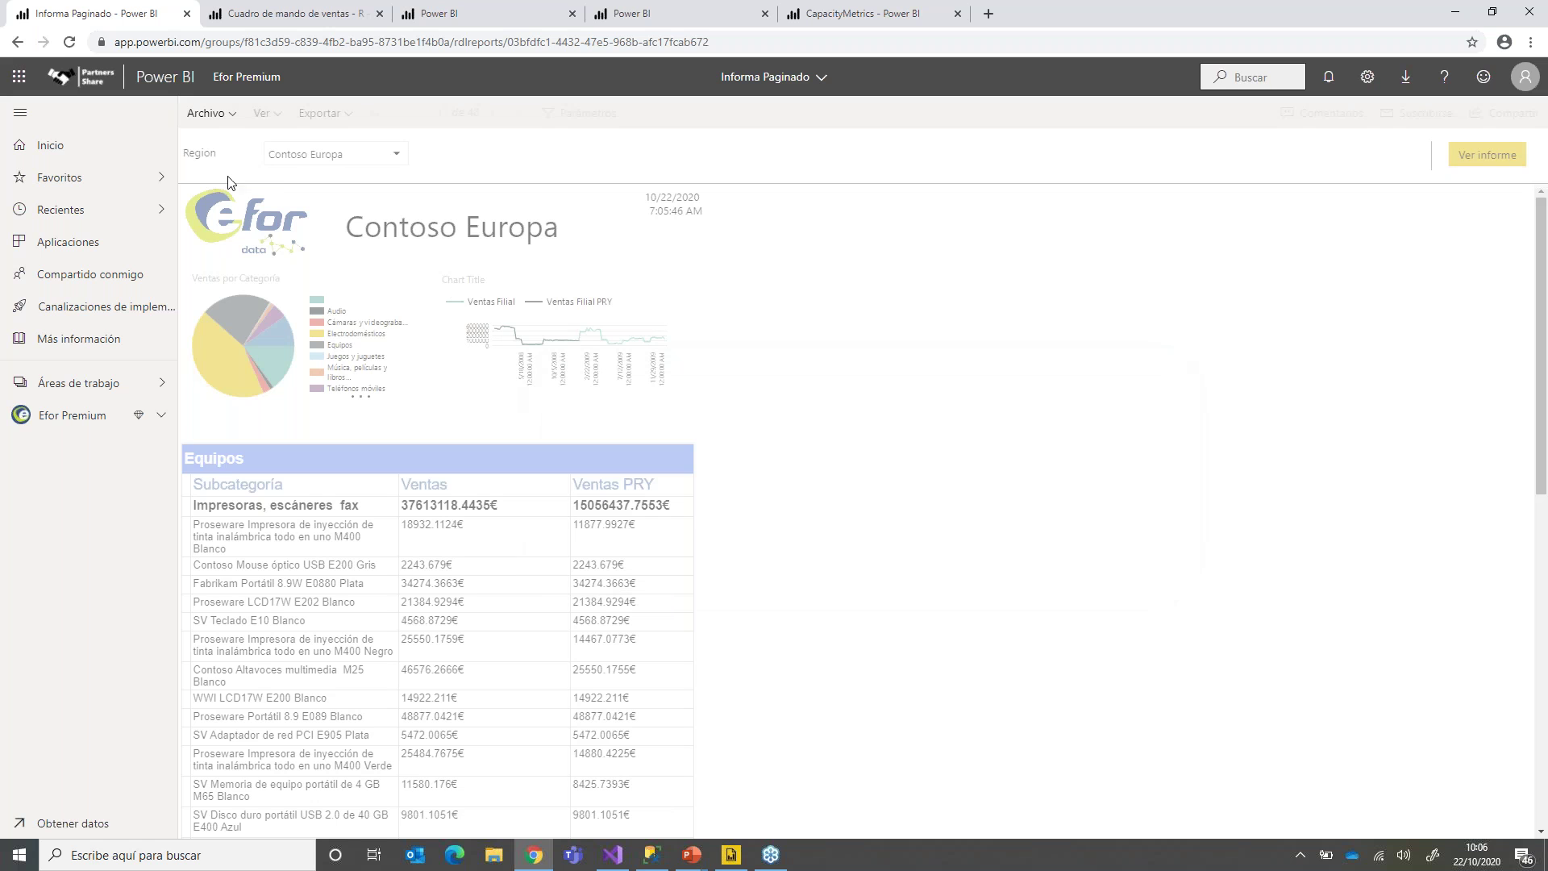
left_click(69, 45)
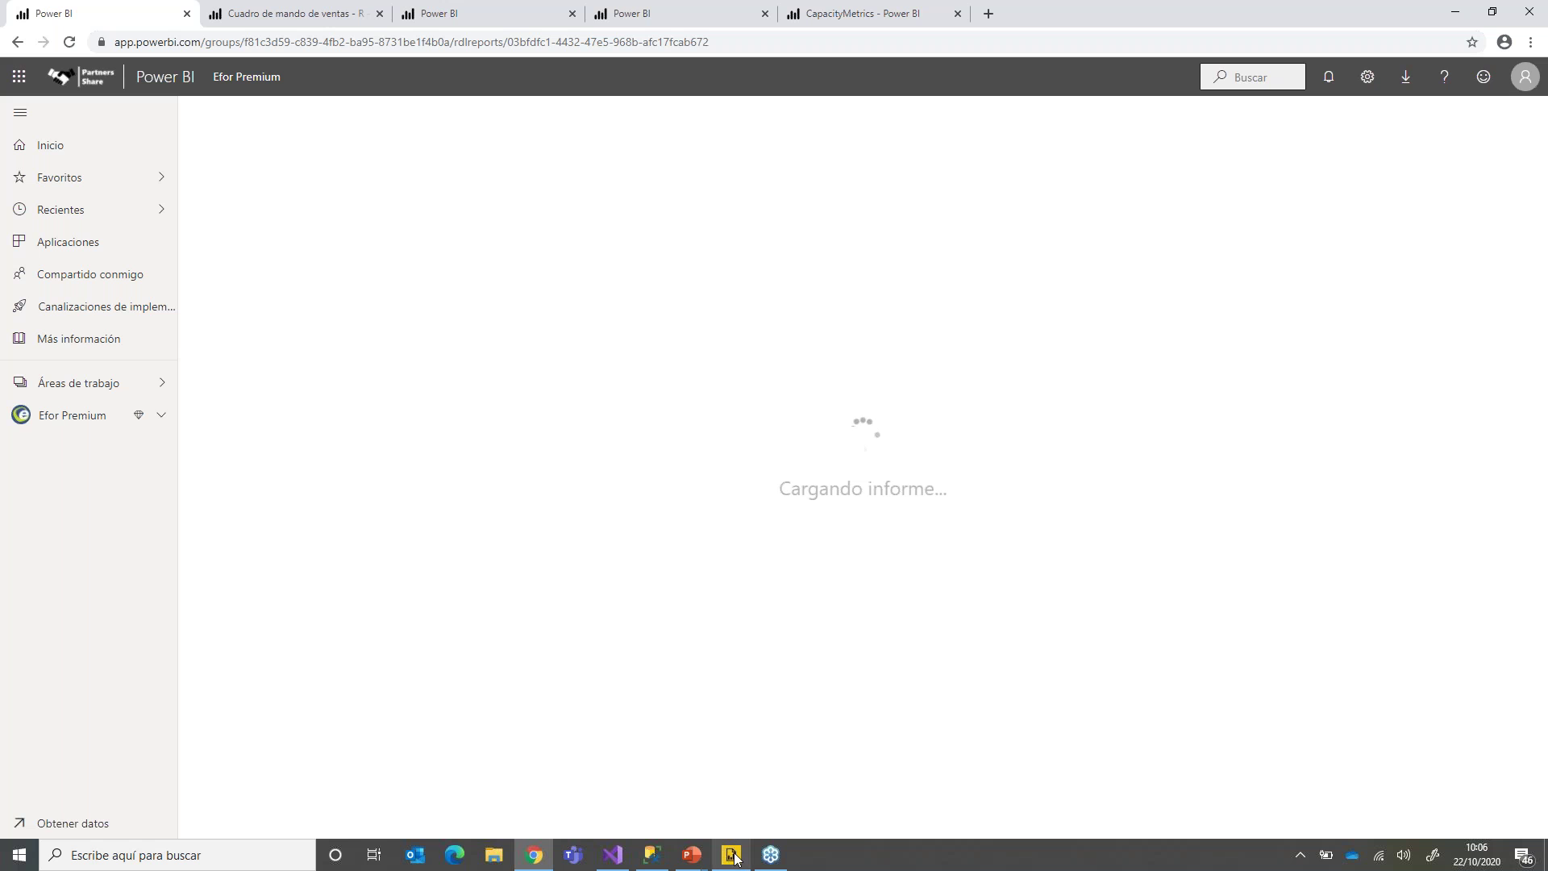
Step: Switch to Power BI Report Builder and examine the rendered Paginado.rdl report
mouse_move(731, 854)
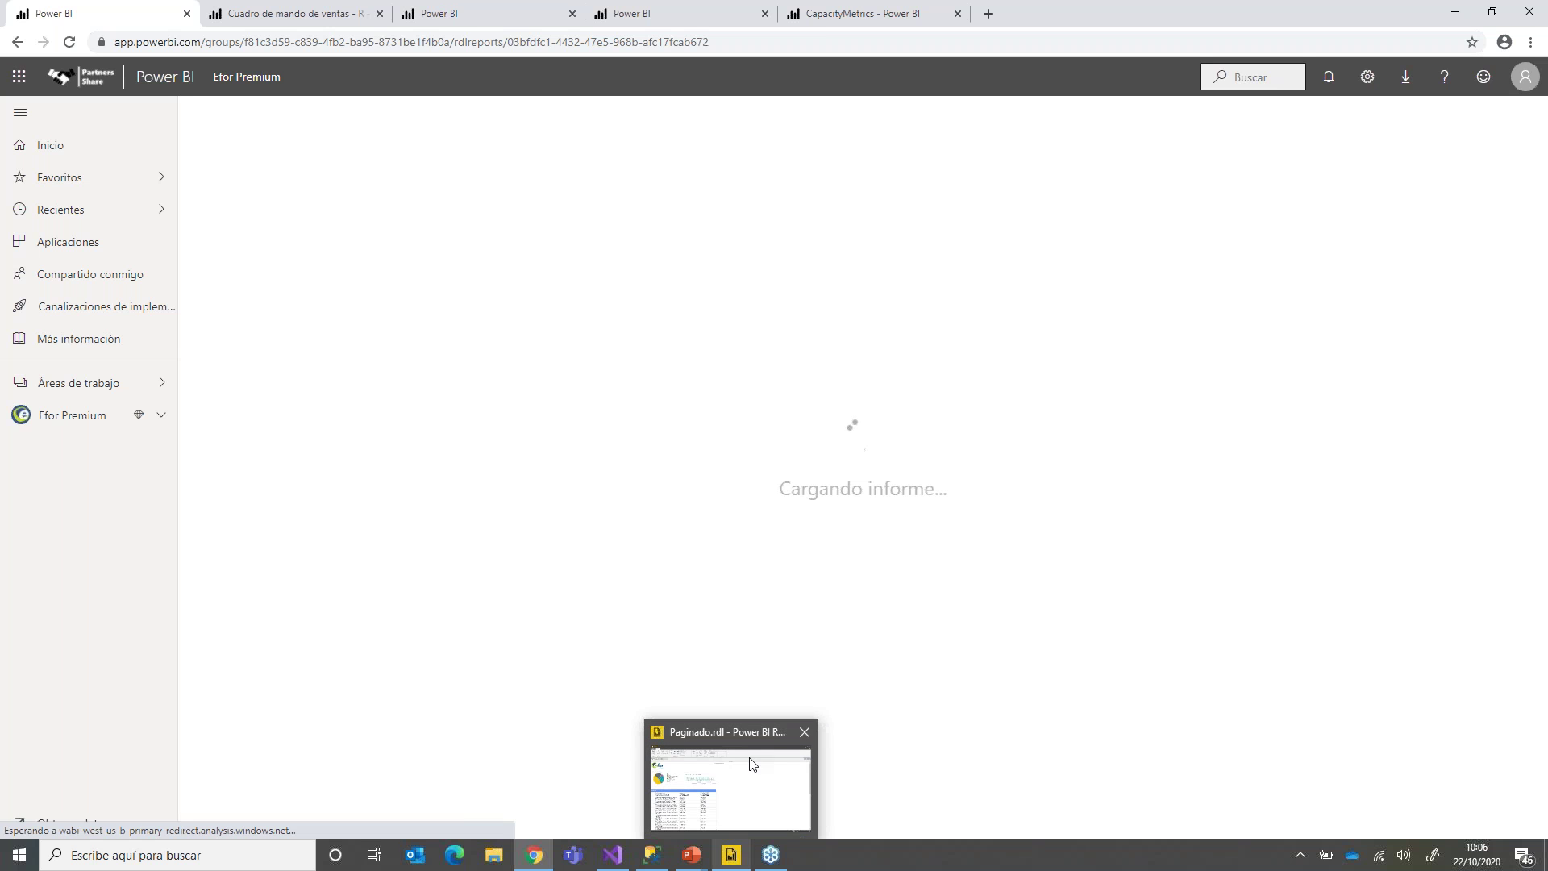
left_click(731, 856)
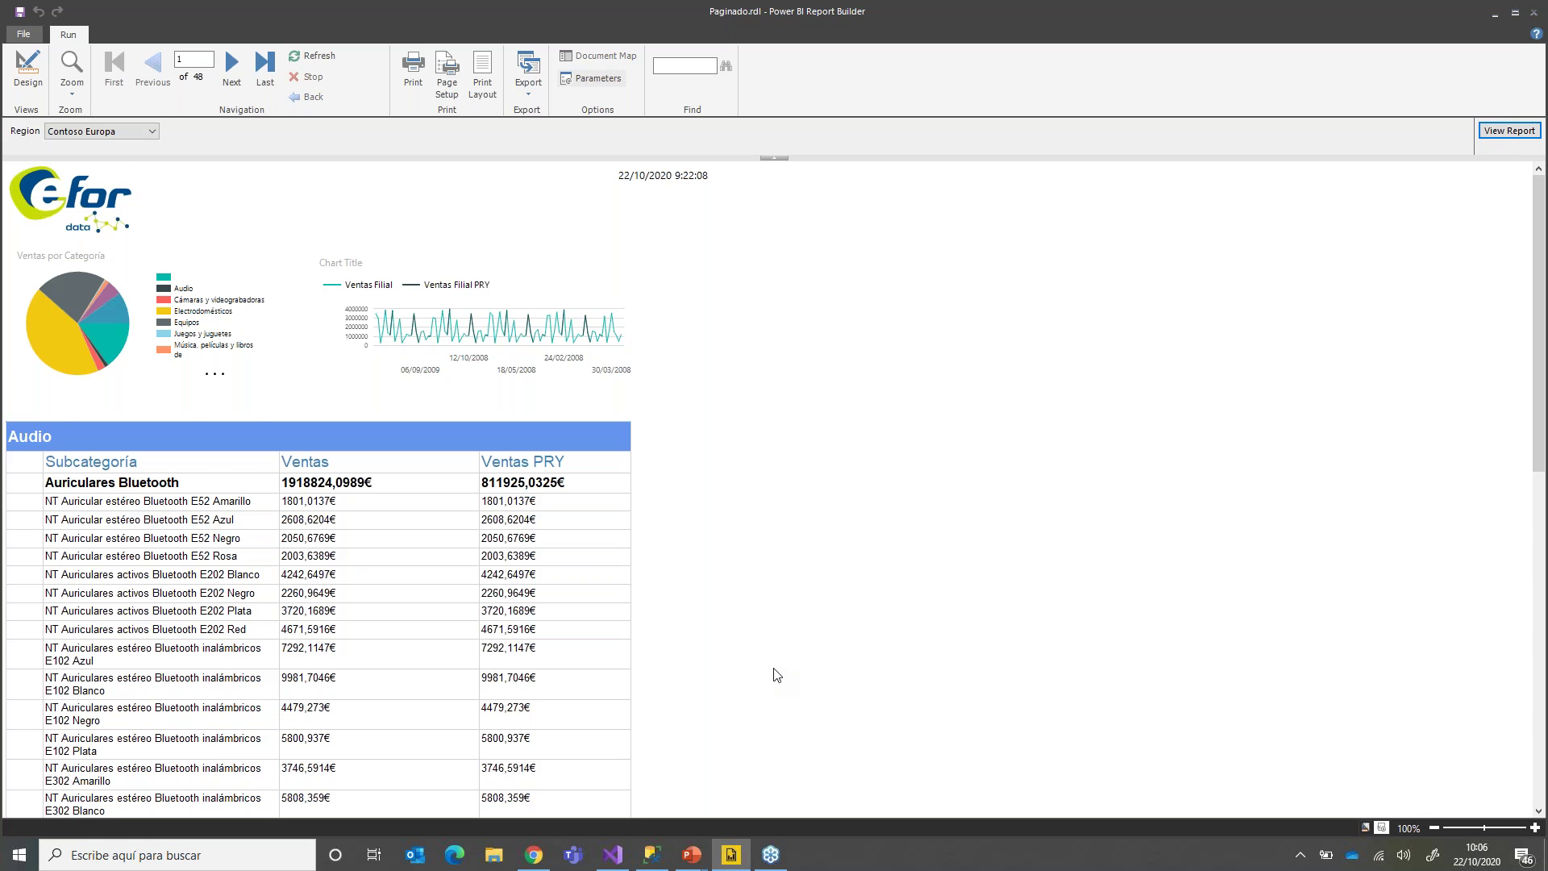
scroll(774, 674, "down", 10)
scroll(774, 674, "up", 10)
Step: Show Paginado.rdl in design view and look at the available Save As destinations without saving
left_click(36, 80)
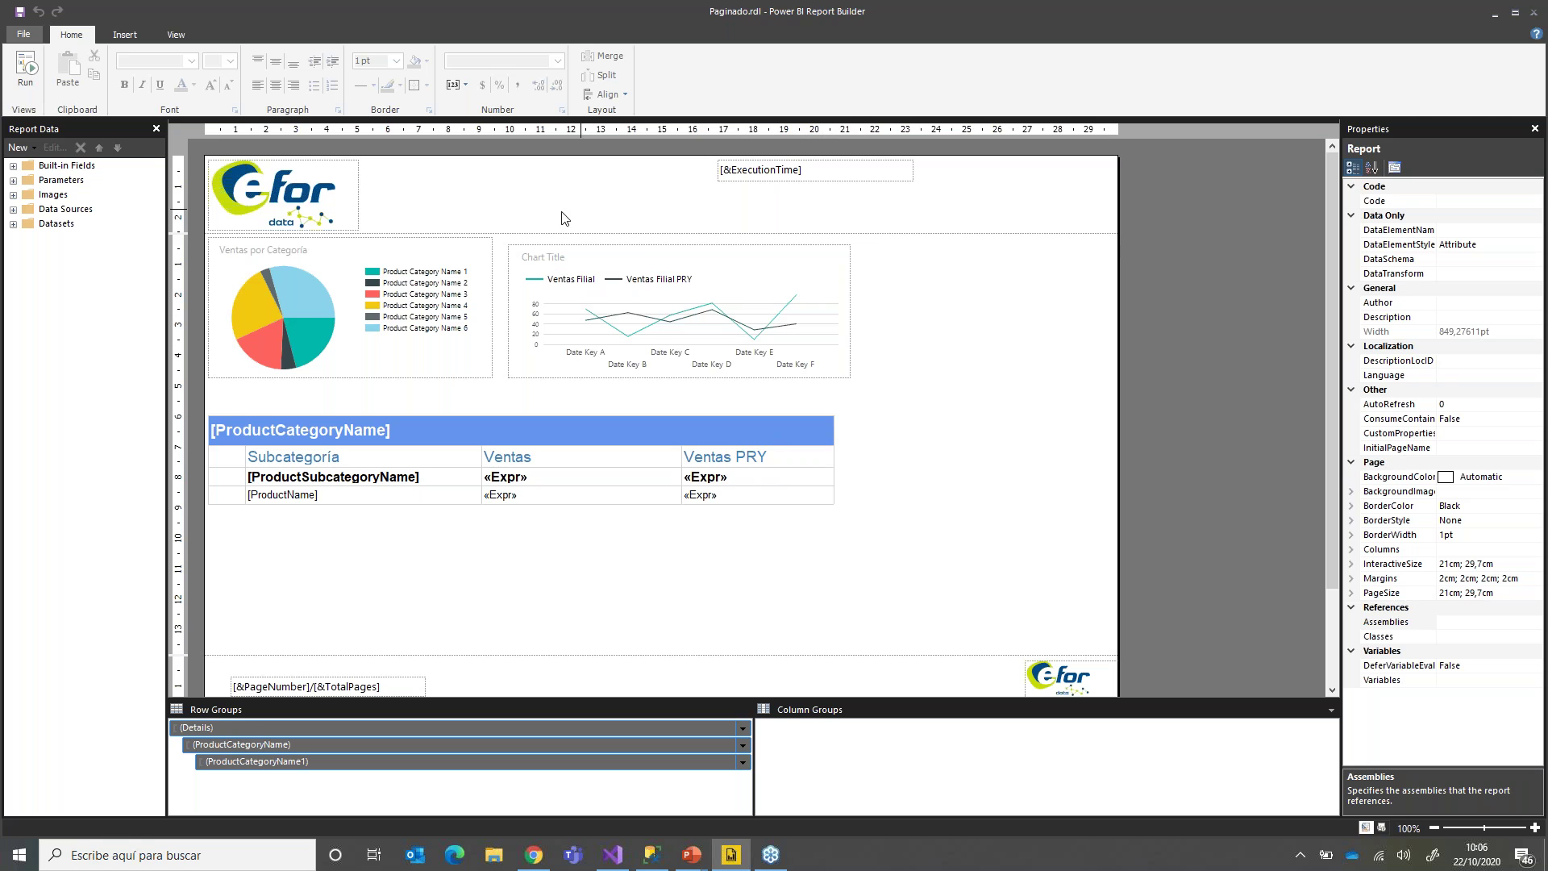
left_click(22, 34)
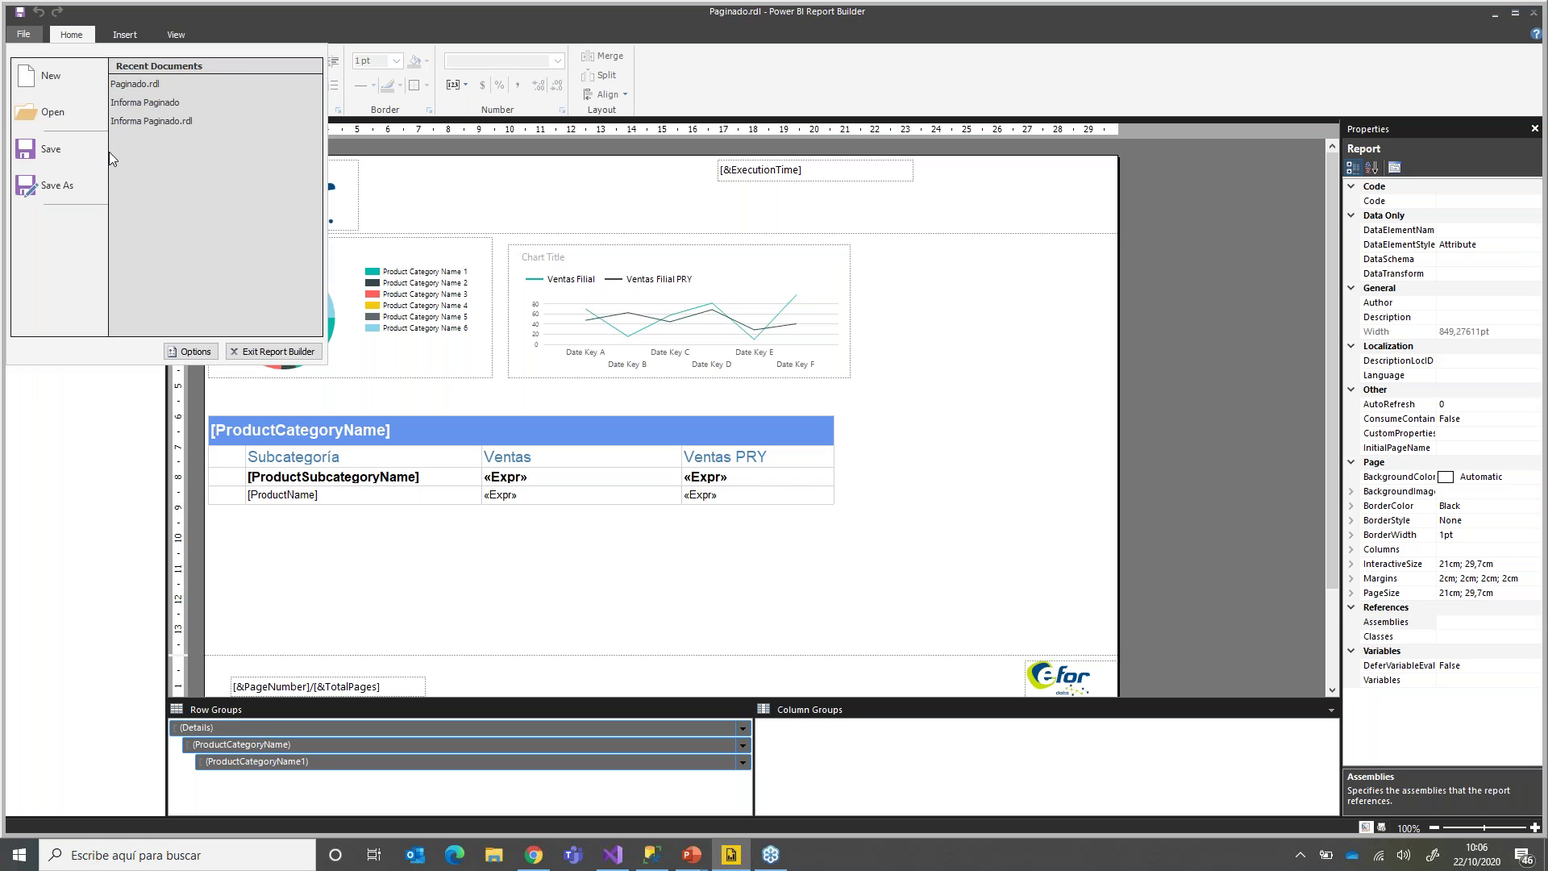
mouse_move(67, 185)
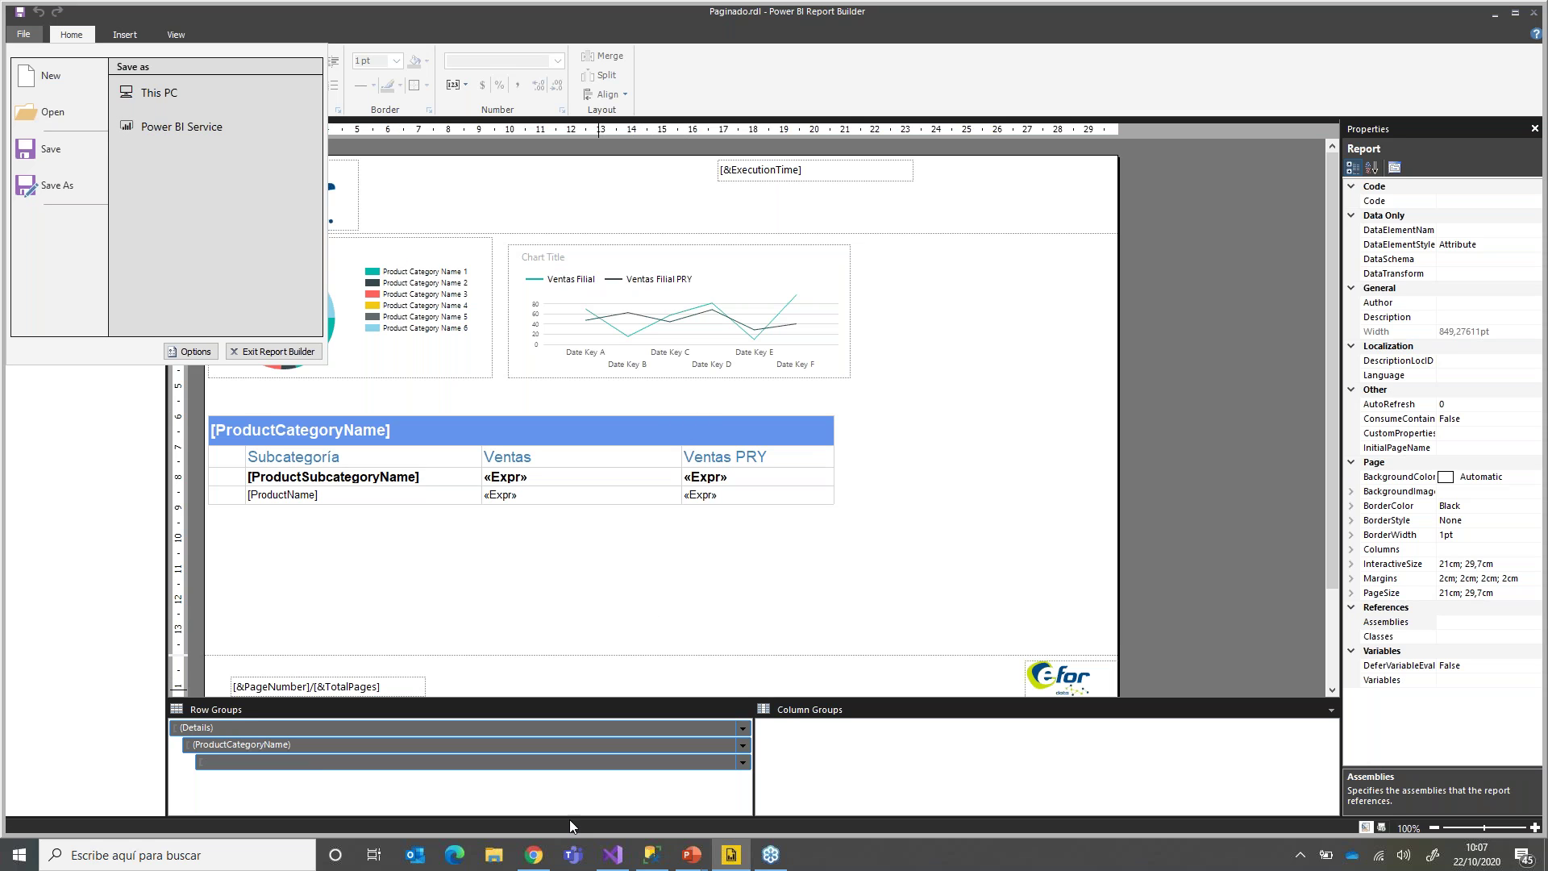
left_click(537, 856)
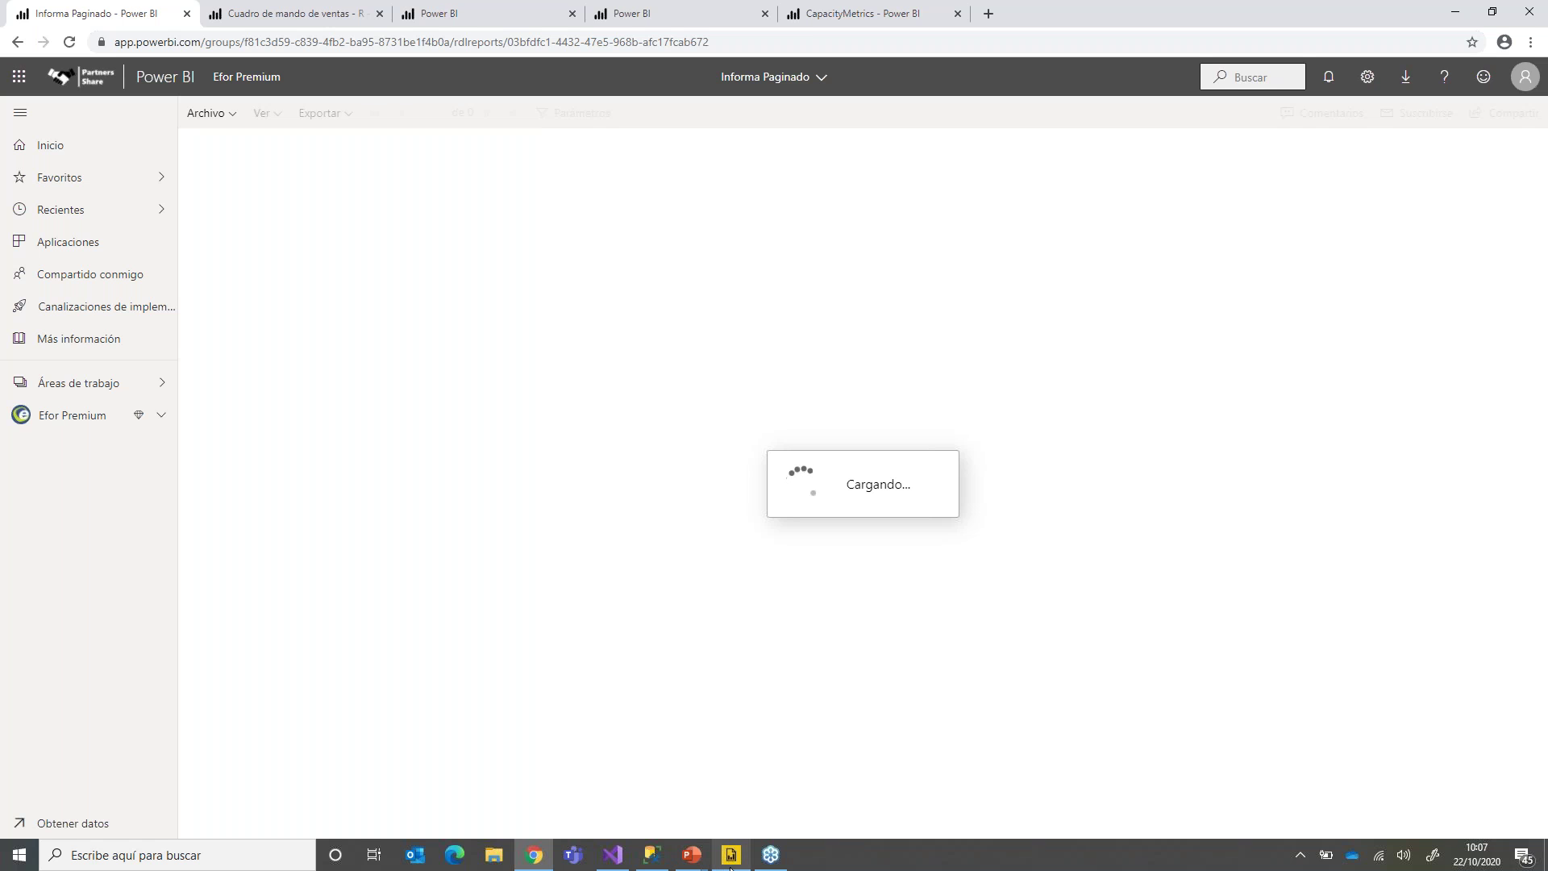
left_click(720, 856)
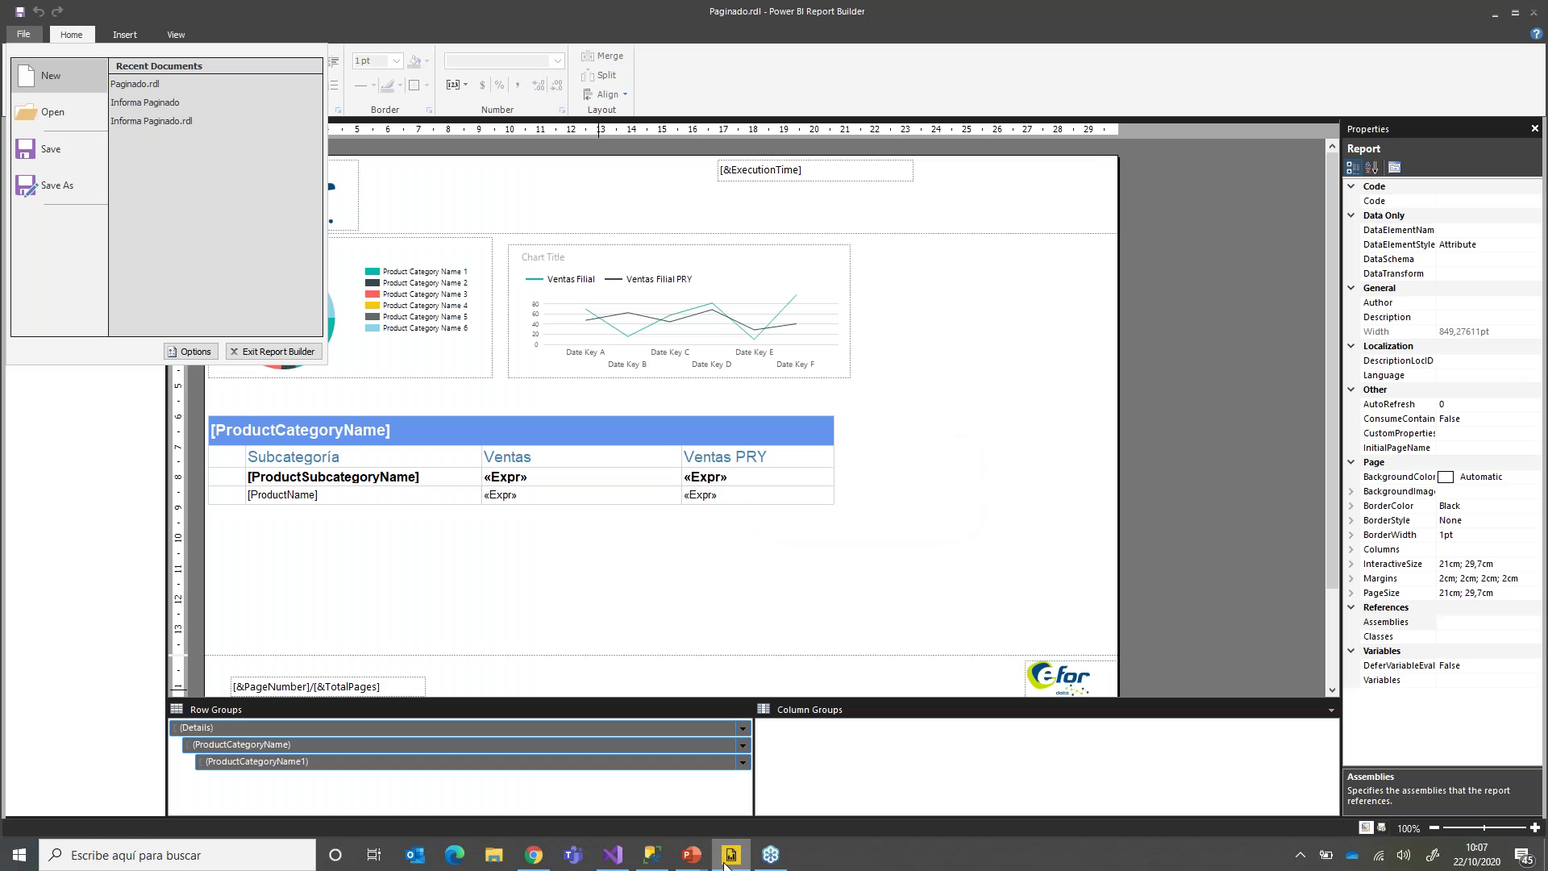
left_click(635, 562)
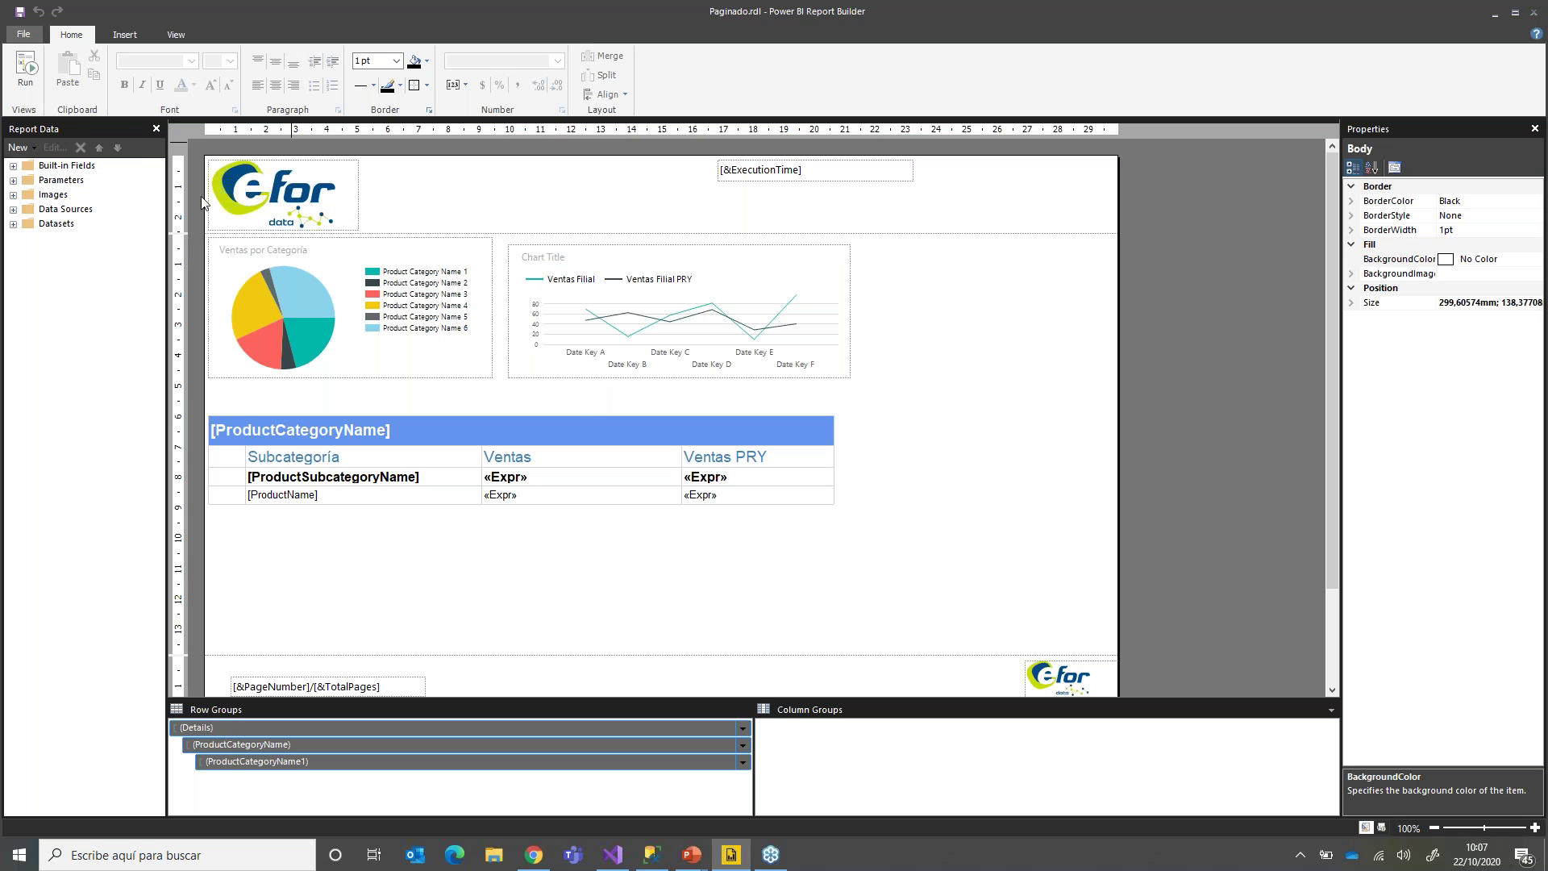
Step: Run Paginado.rdl in Report Builder and check how the online version is loading in the browser
left_click(28, 71)
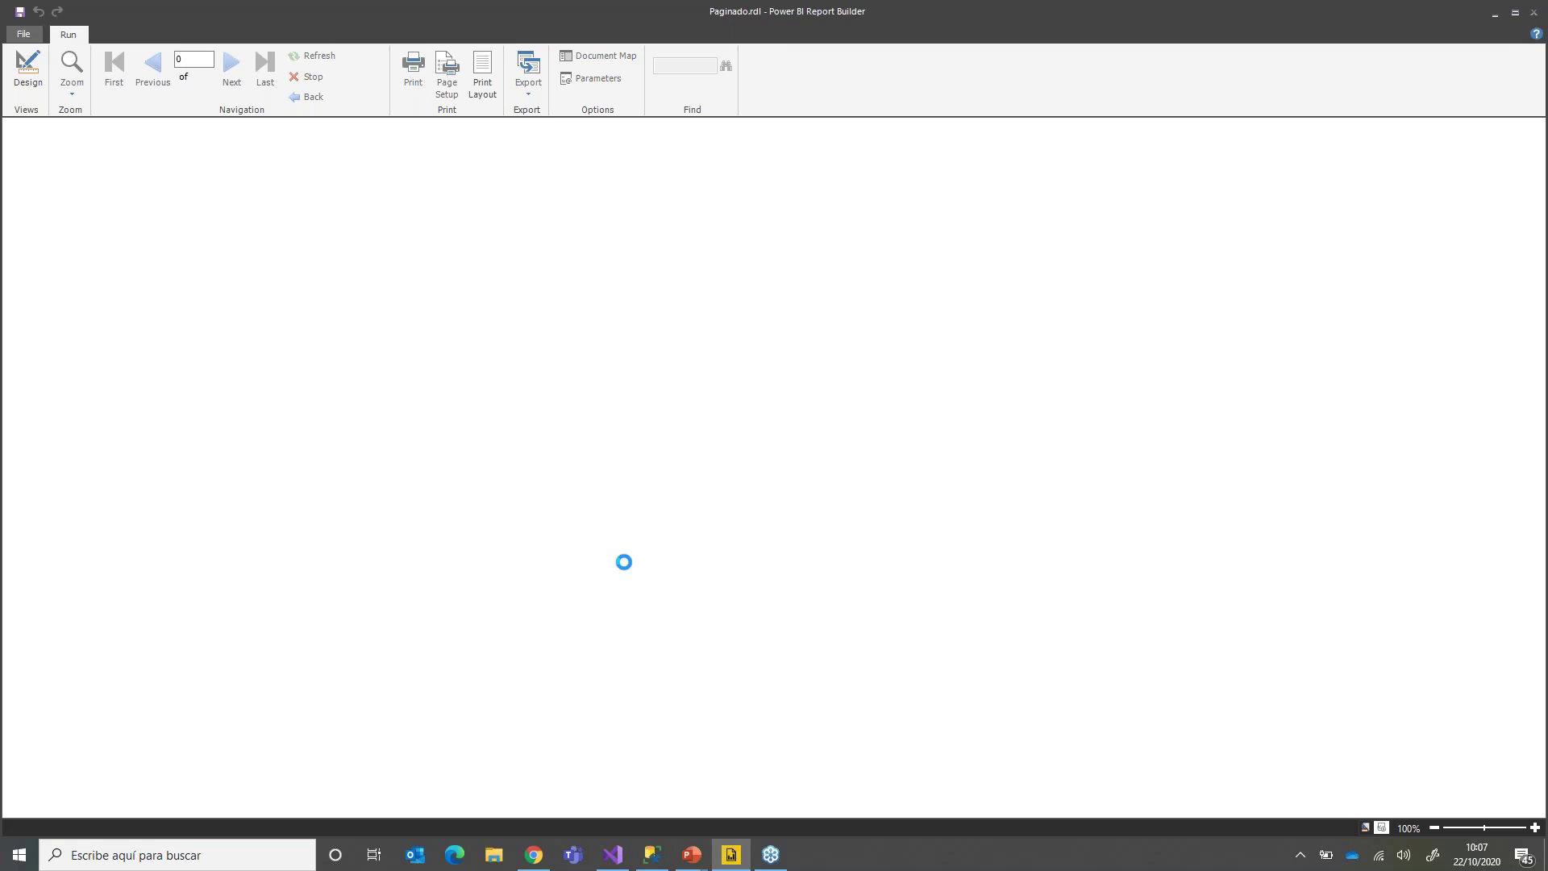
left_click(533, 853)
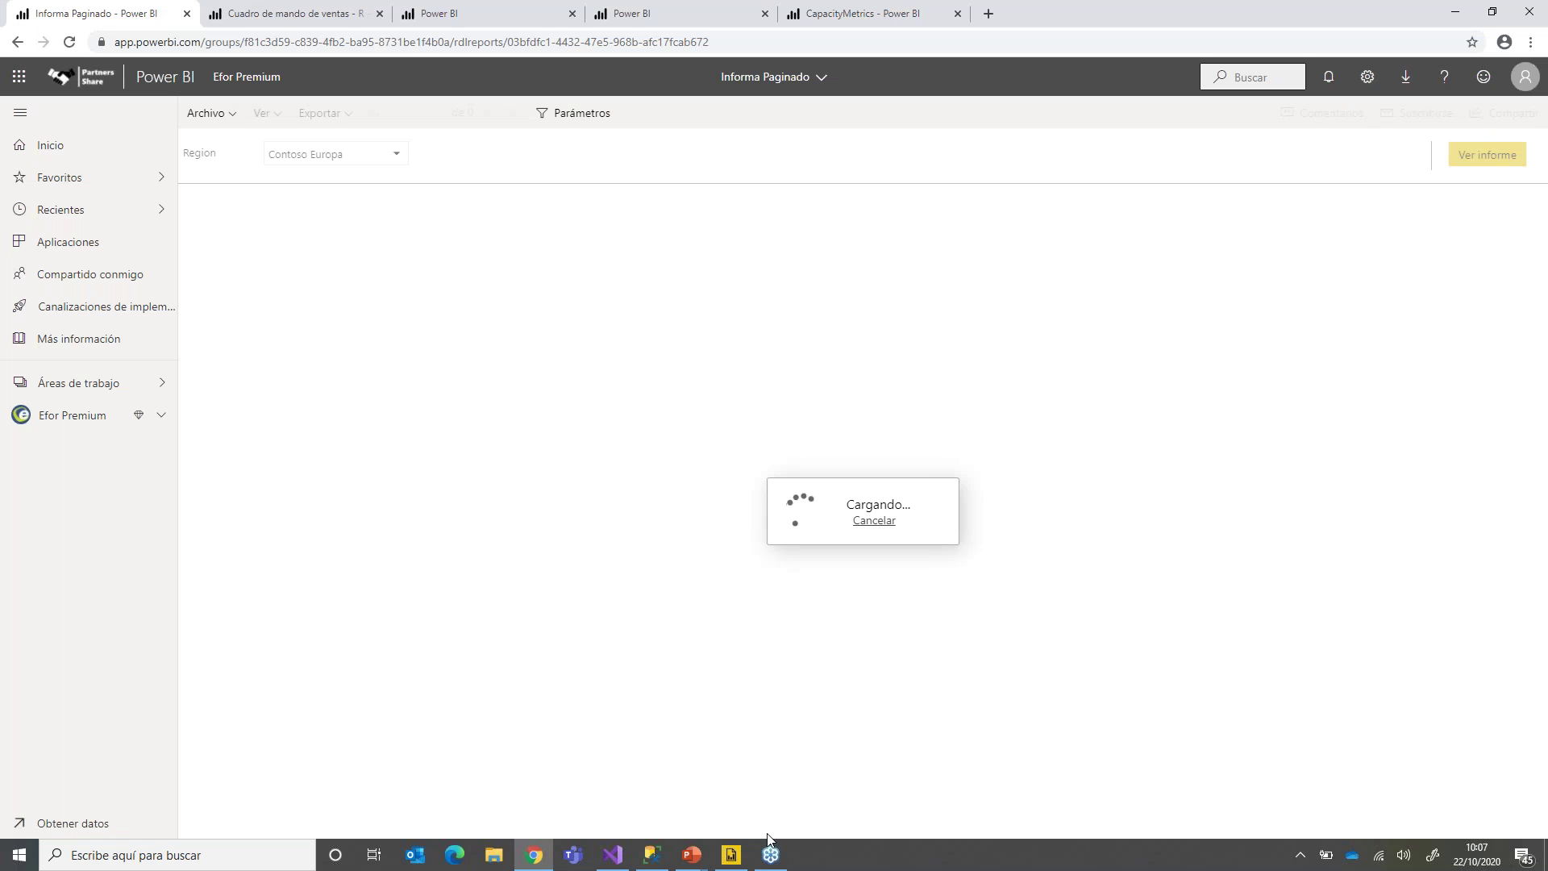
left_click(731, 853)
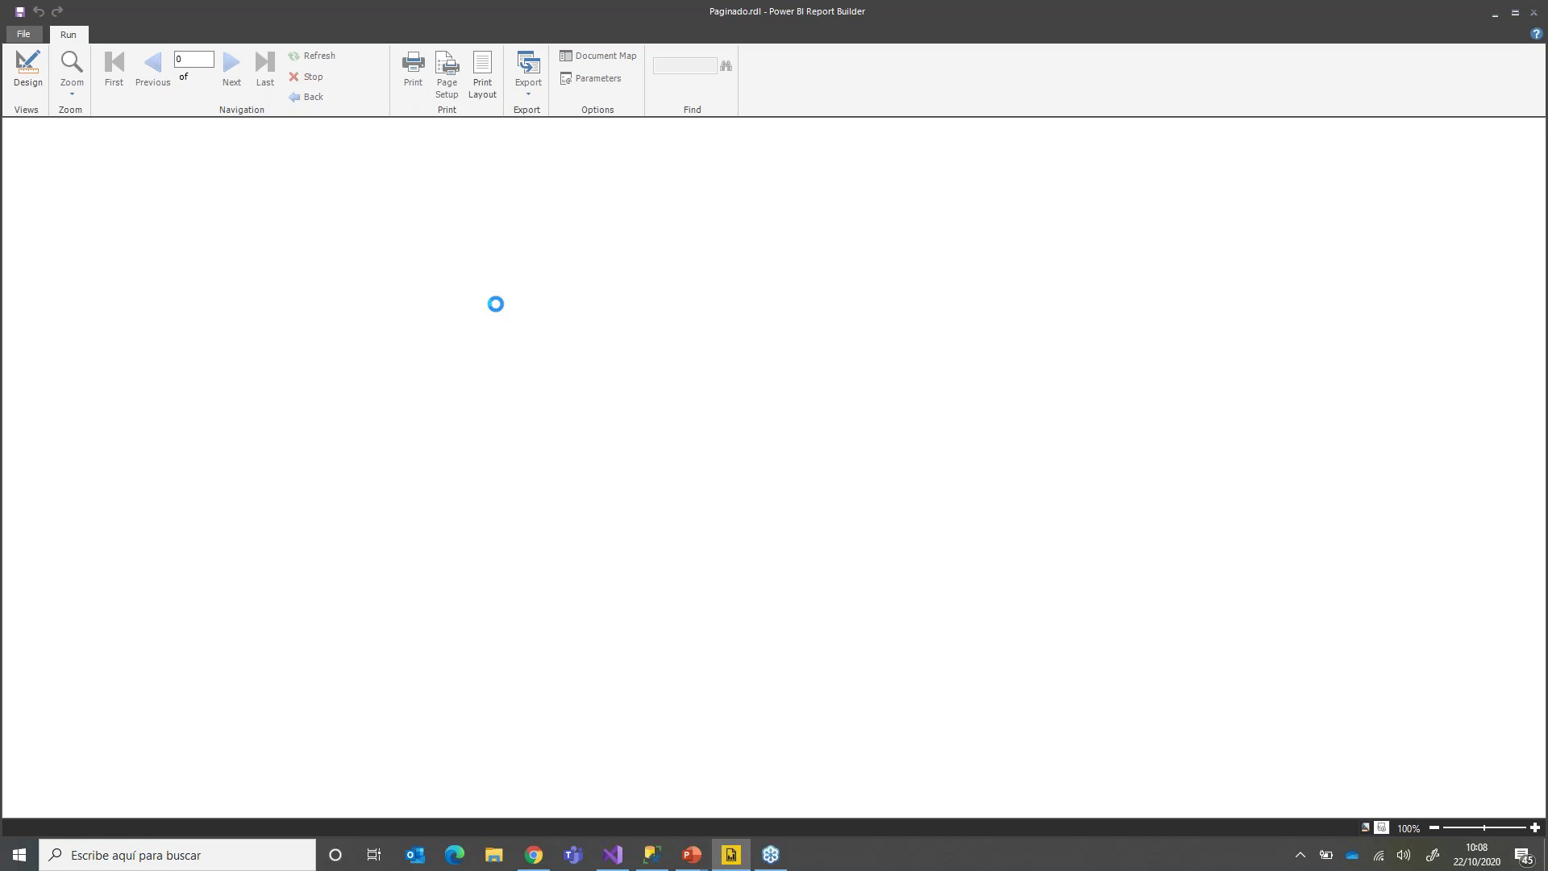
key("alt+Tab")
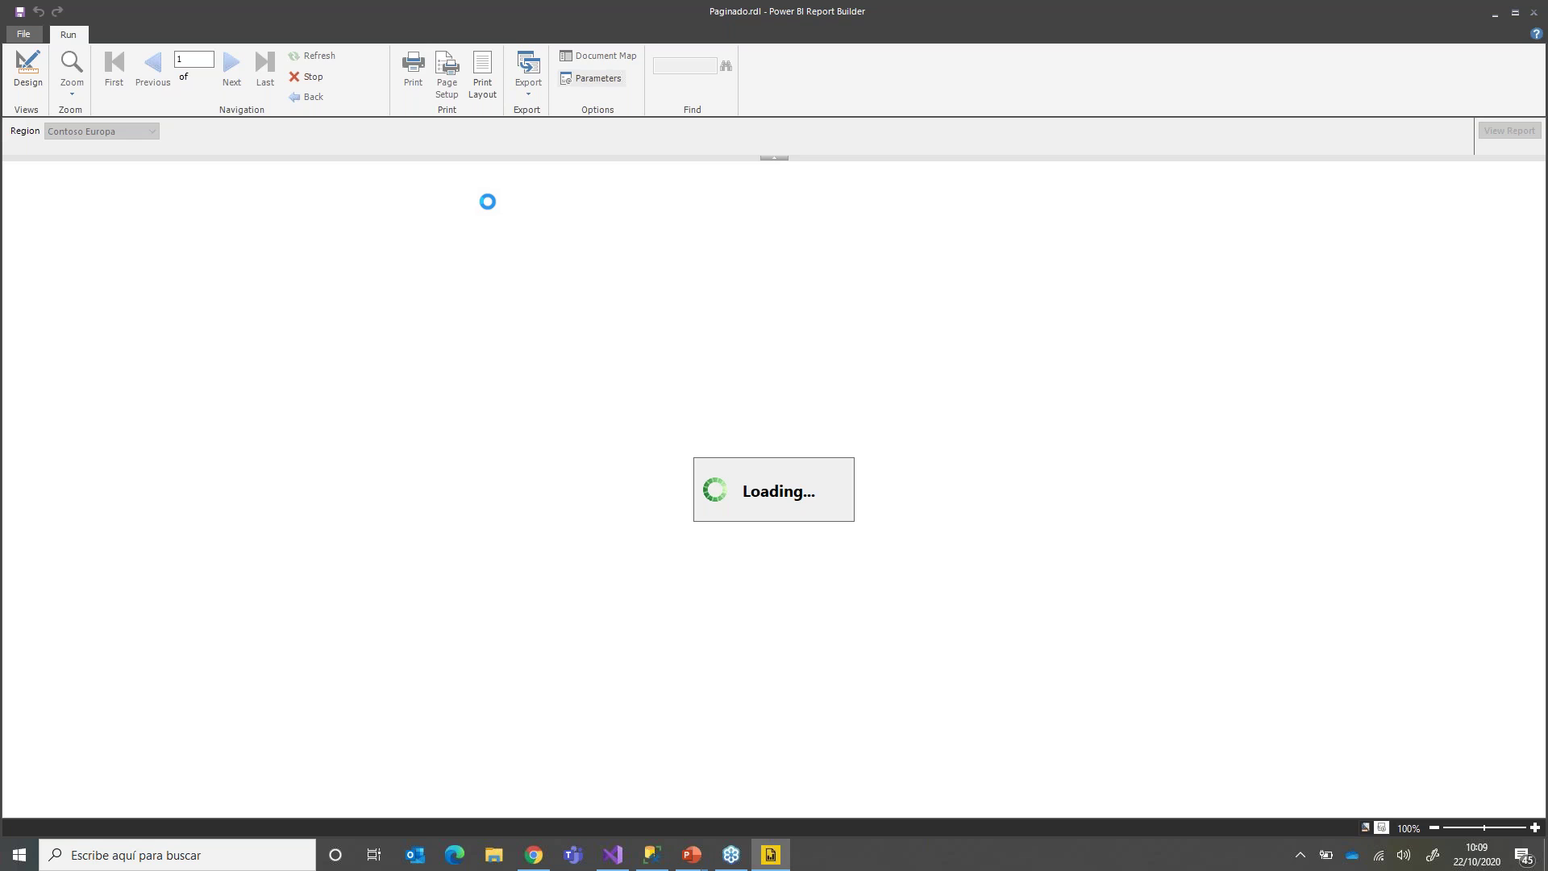
key("alt+Tab")
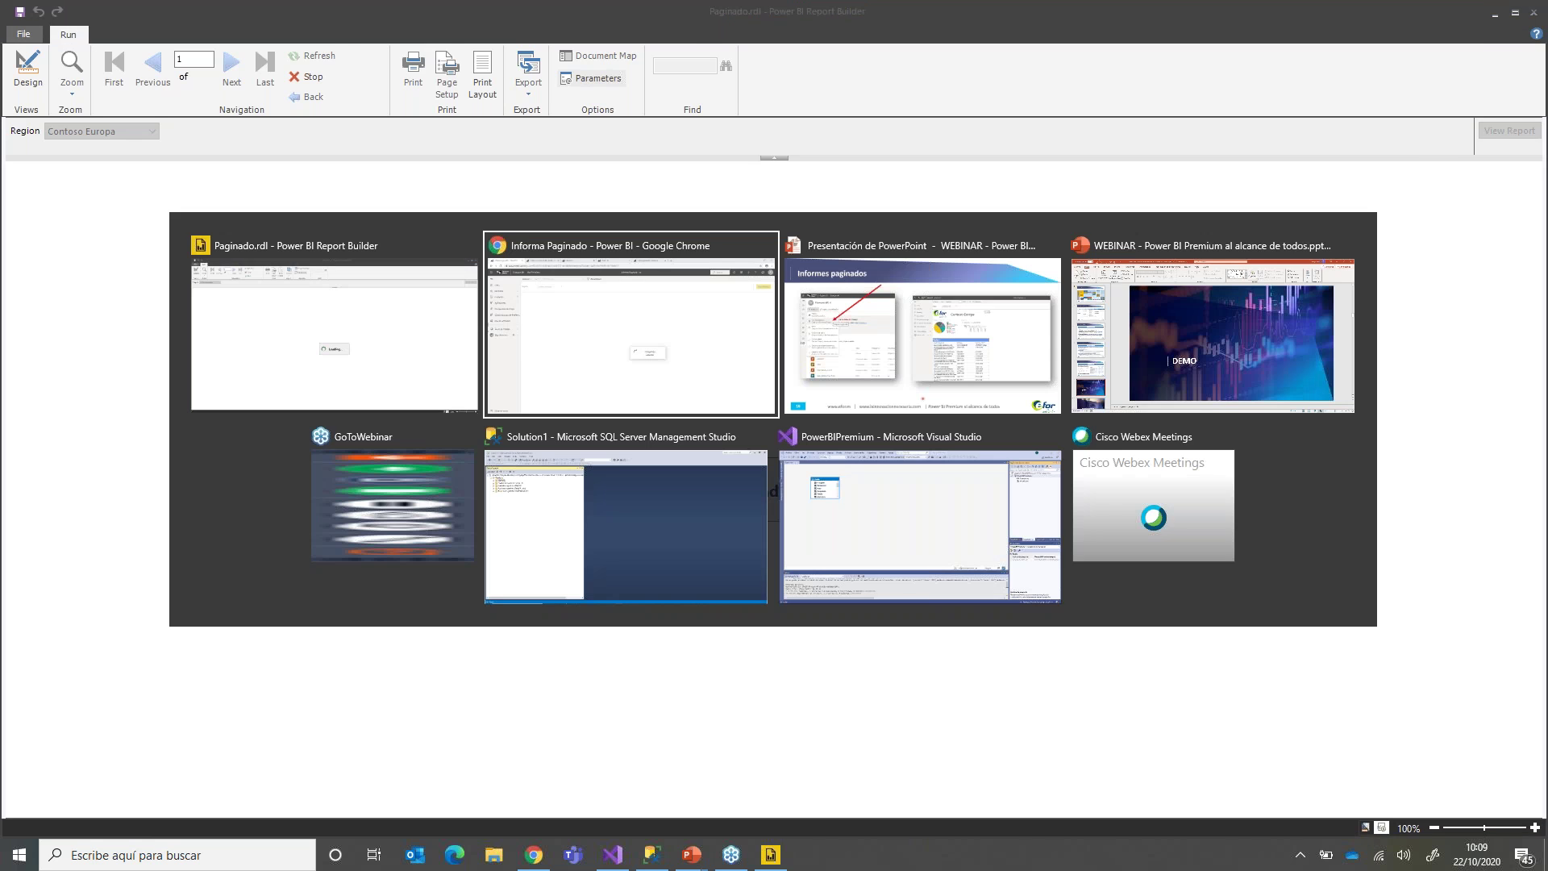
Step: Return to the PowerPoint slide show and advance to slide 19, about exporting paginated reports to PDF
key("alt+Tab")
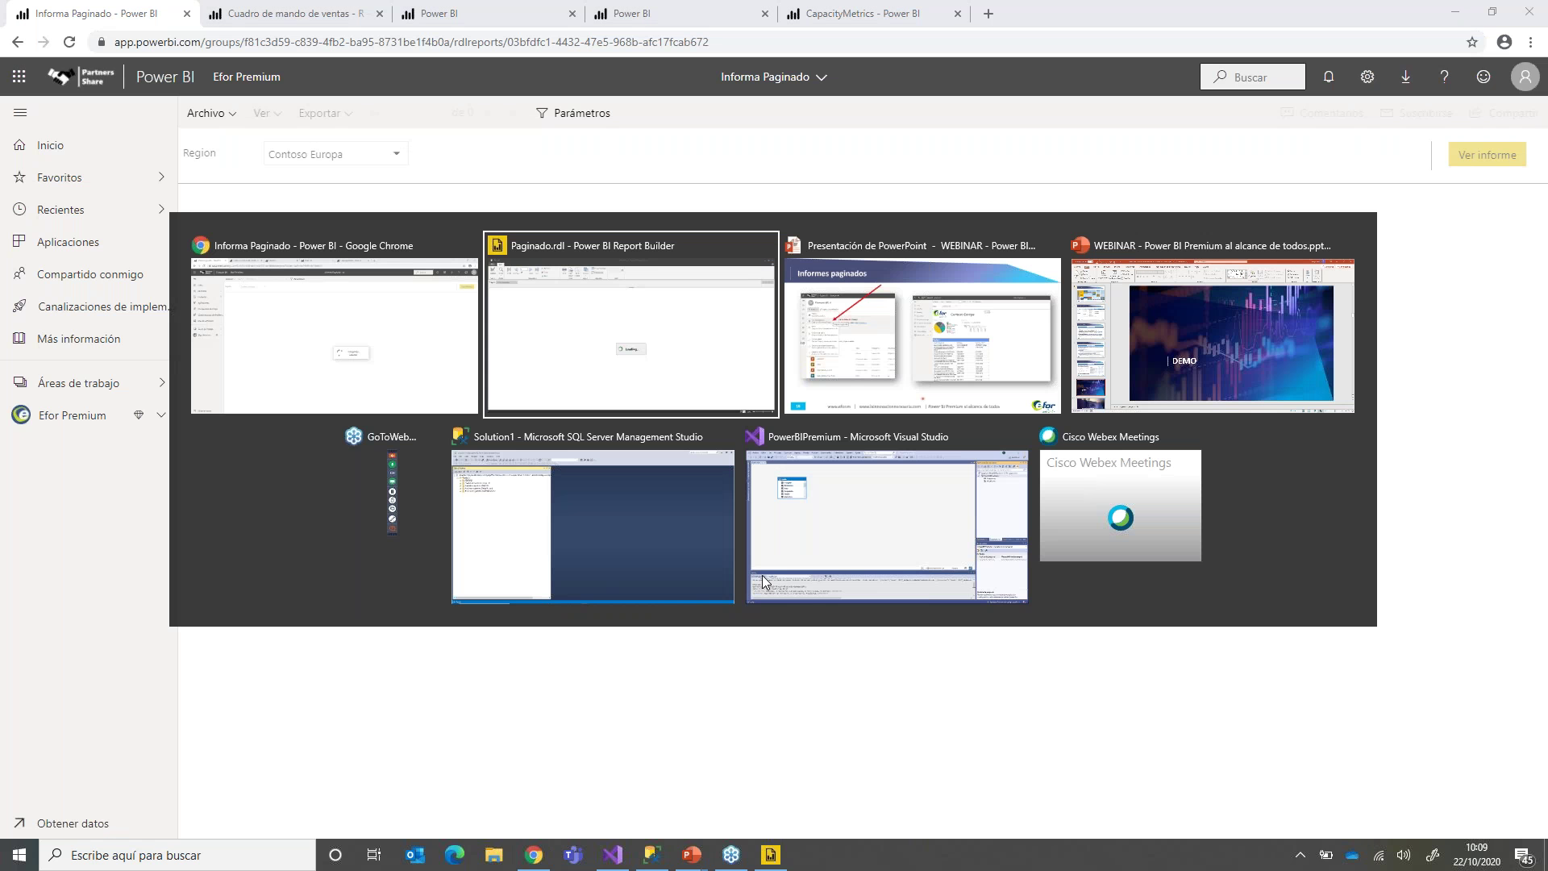
key("alt+Tab")
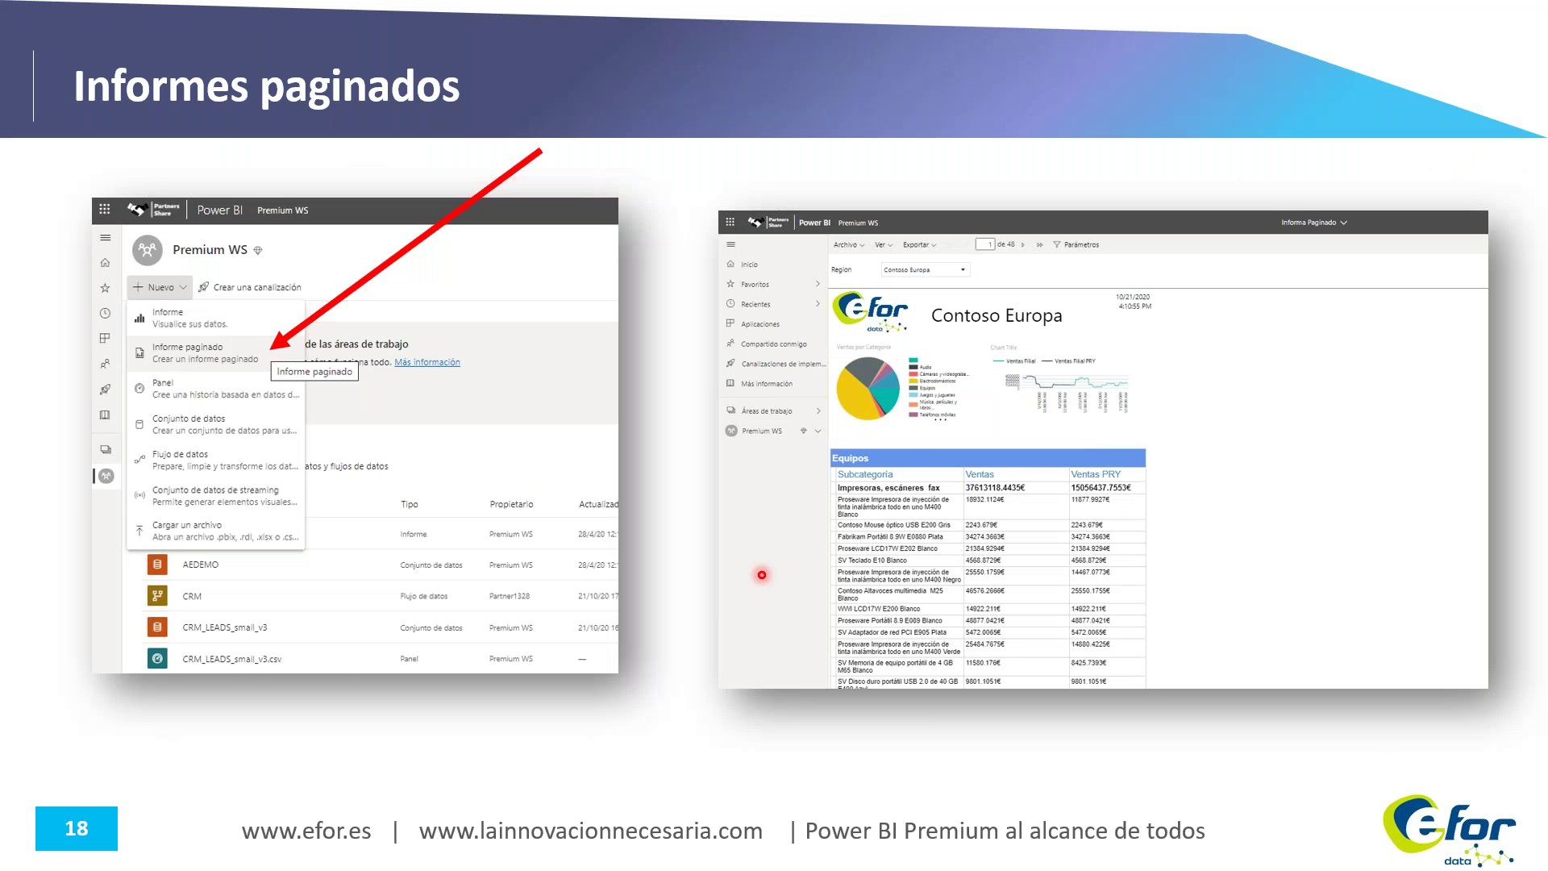
key("Right")
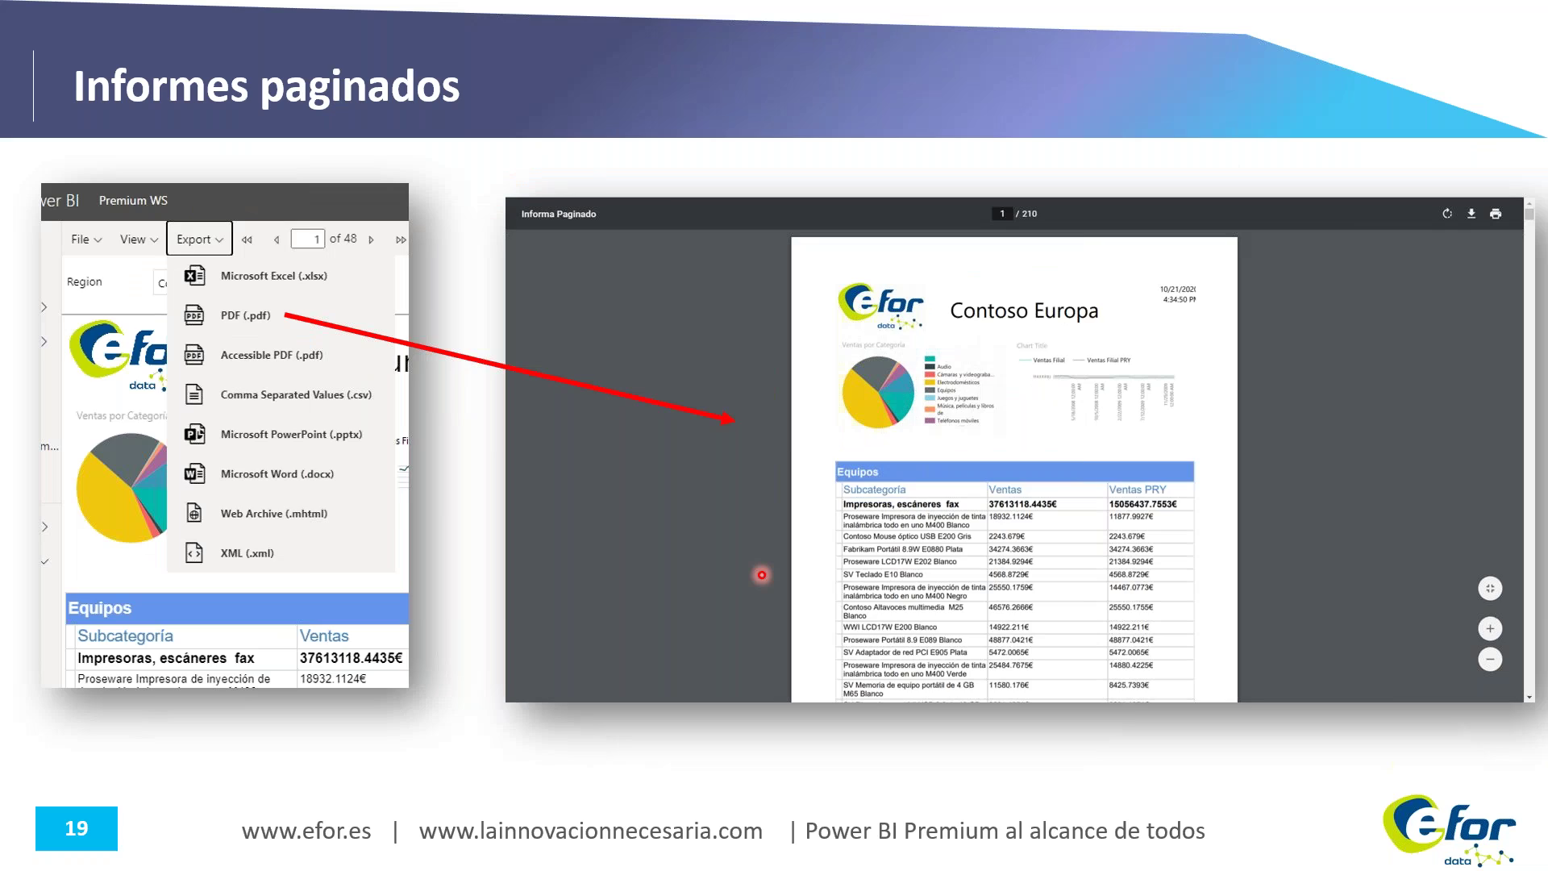
Step: Advance the slide show past the ALM title to the slide on life-cycle management in Power BI
key("Right")
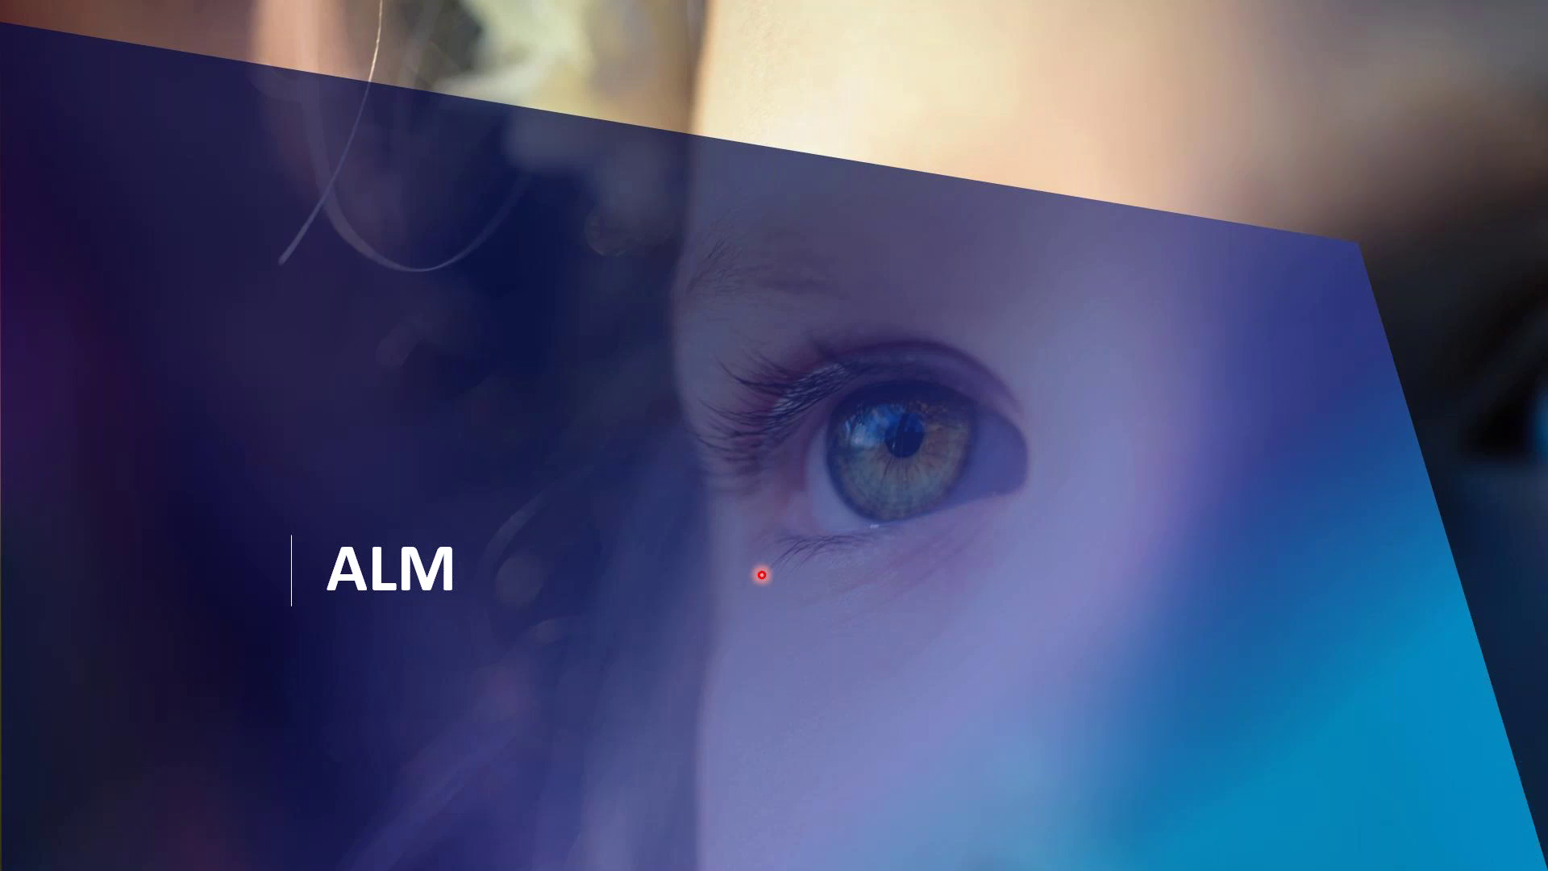
key("Right")
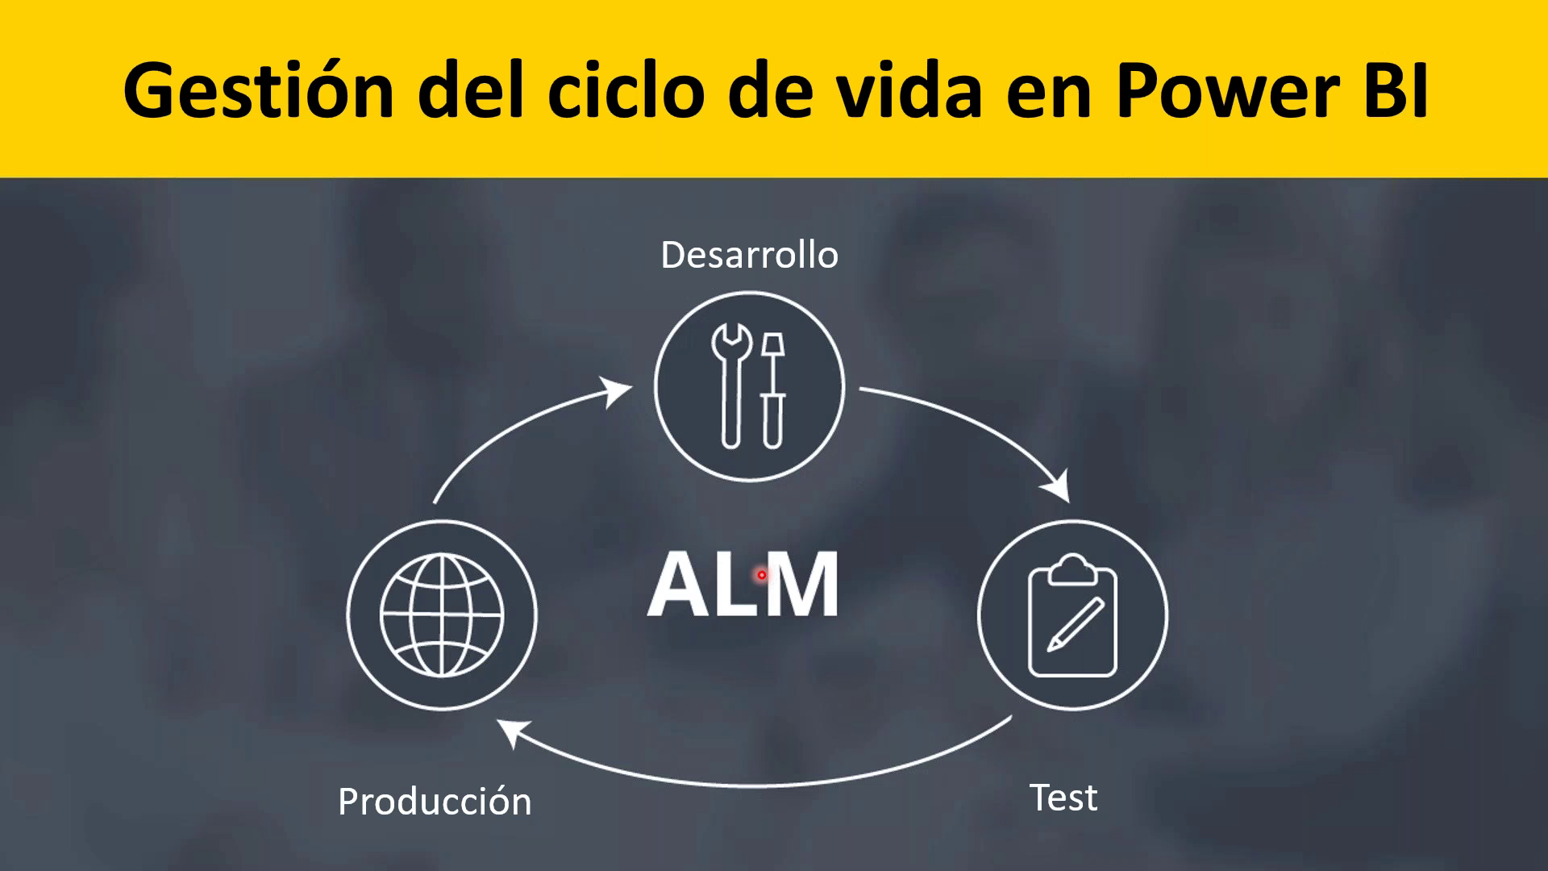
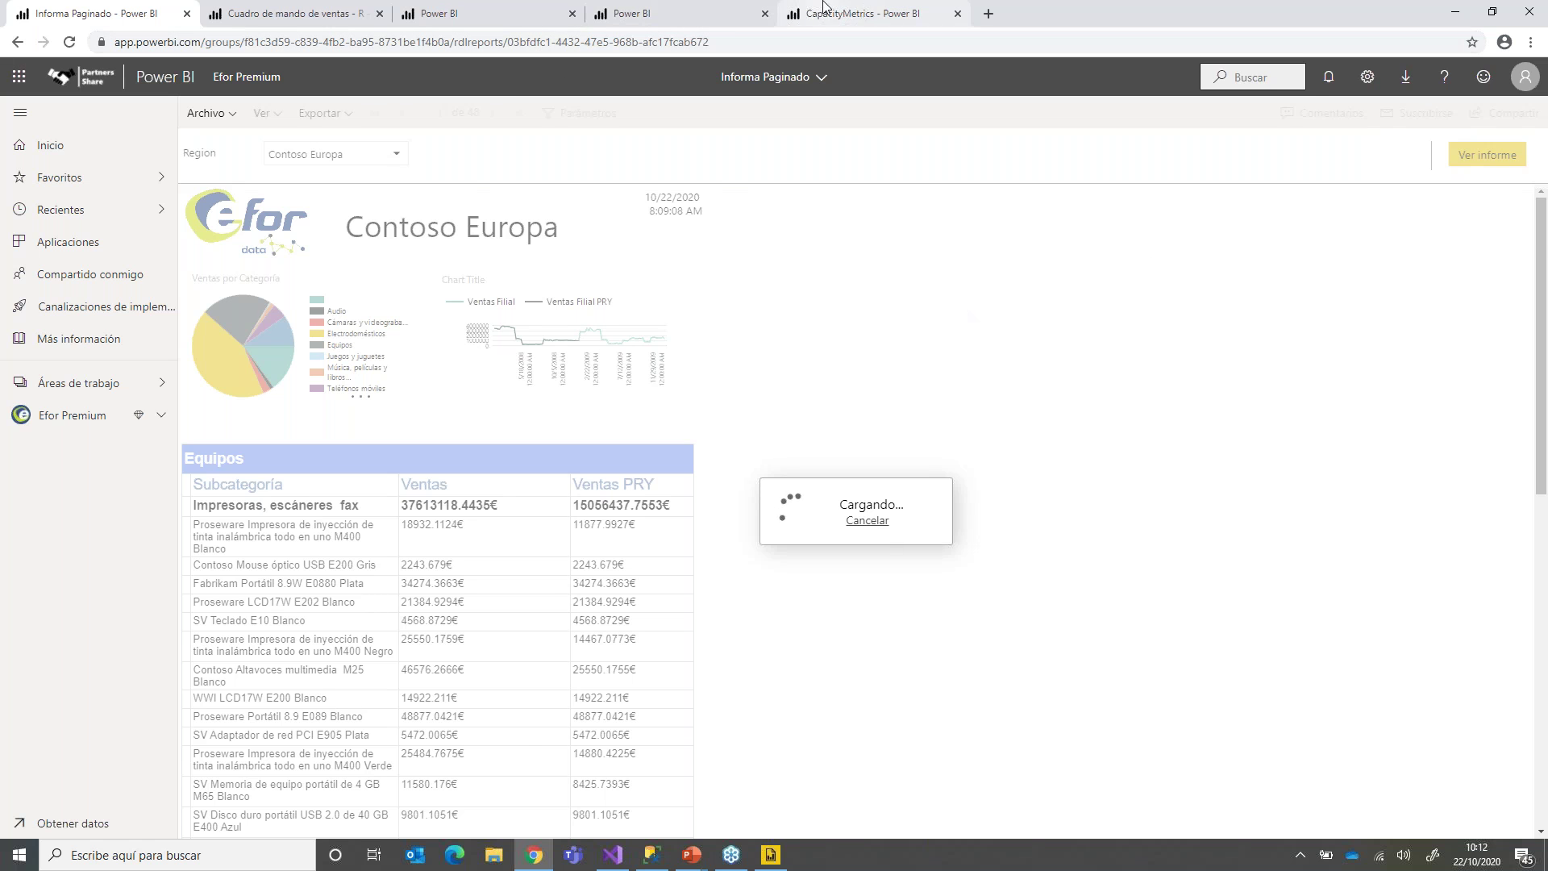
Step: Switch to the Power BI service in Chrome and create a deployment pipeline named EFOR ALM
left_click(868, 13)
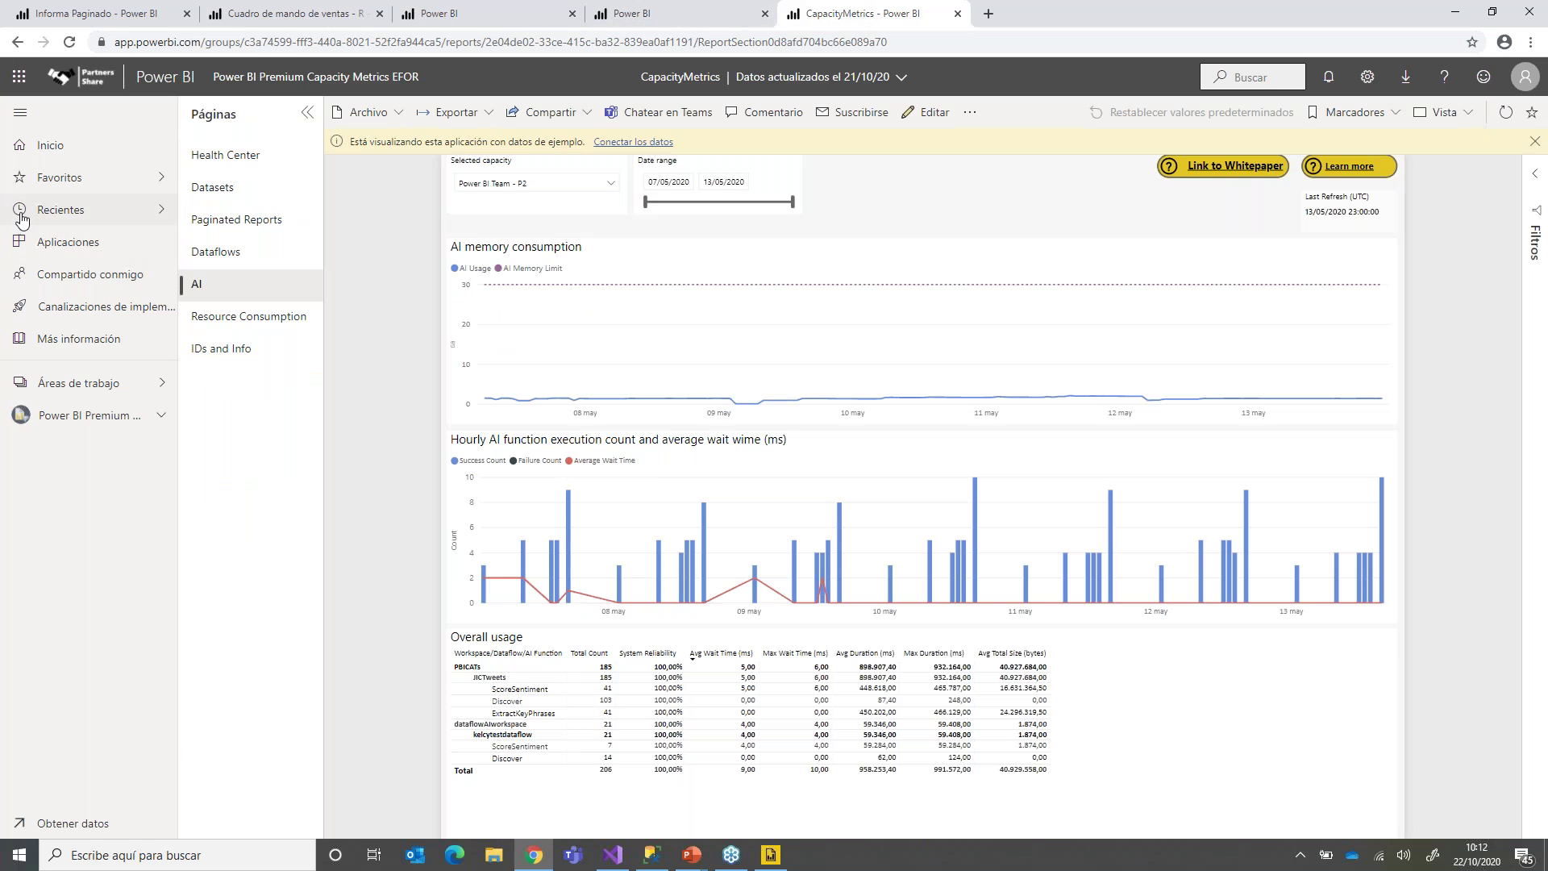
left_click(105, 311)
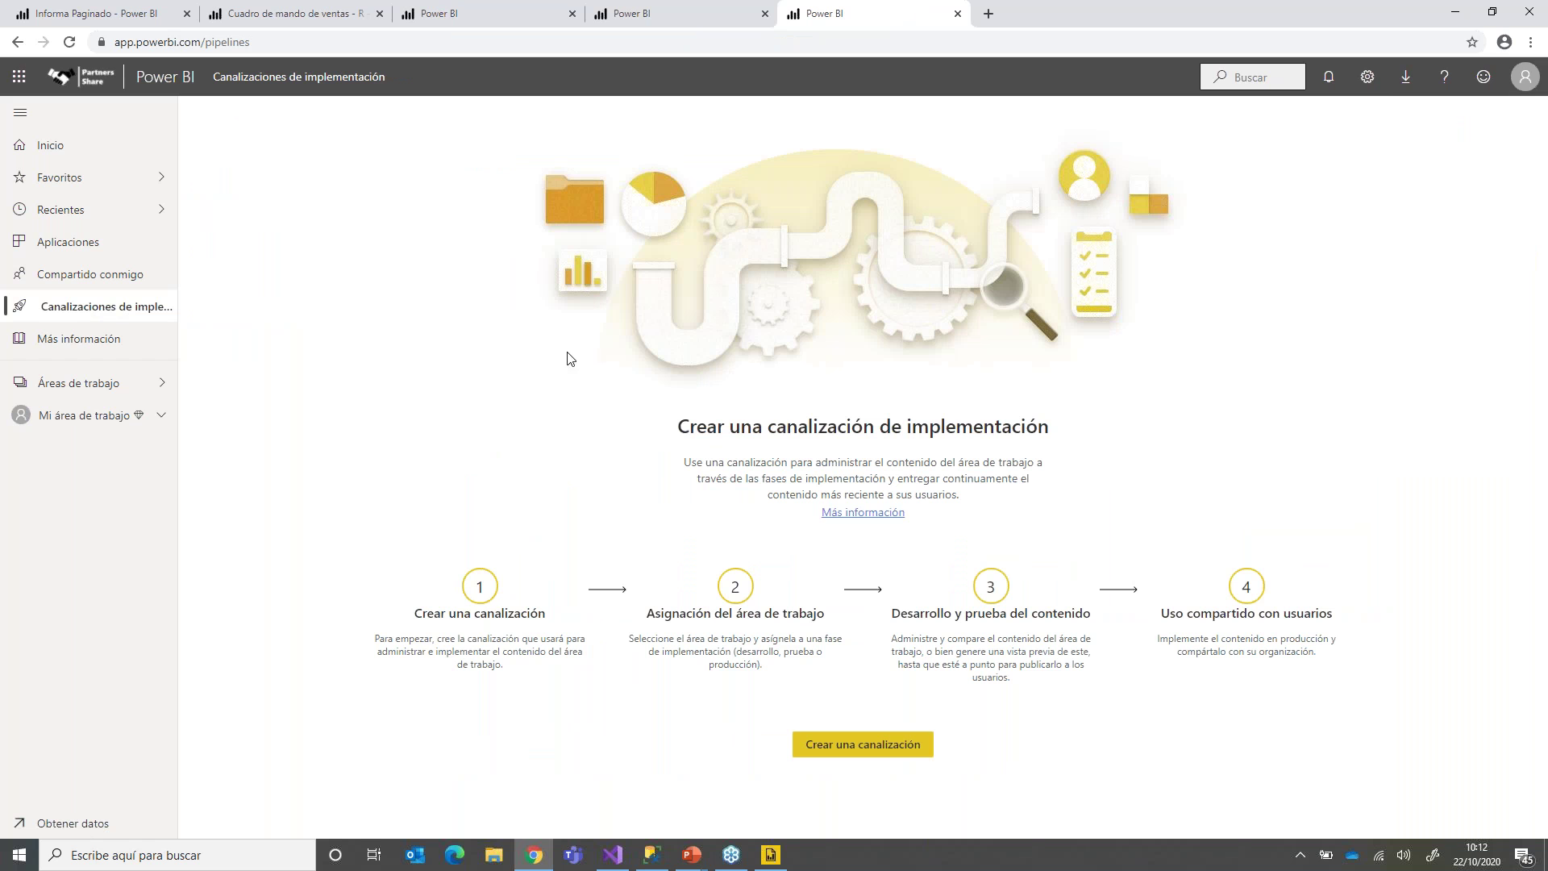
left_click(905, 763)
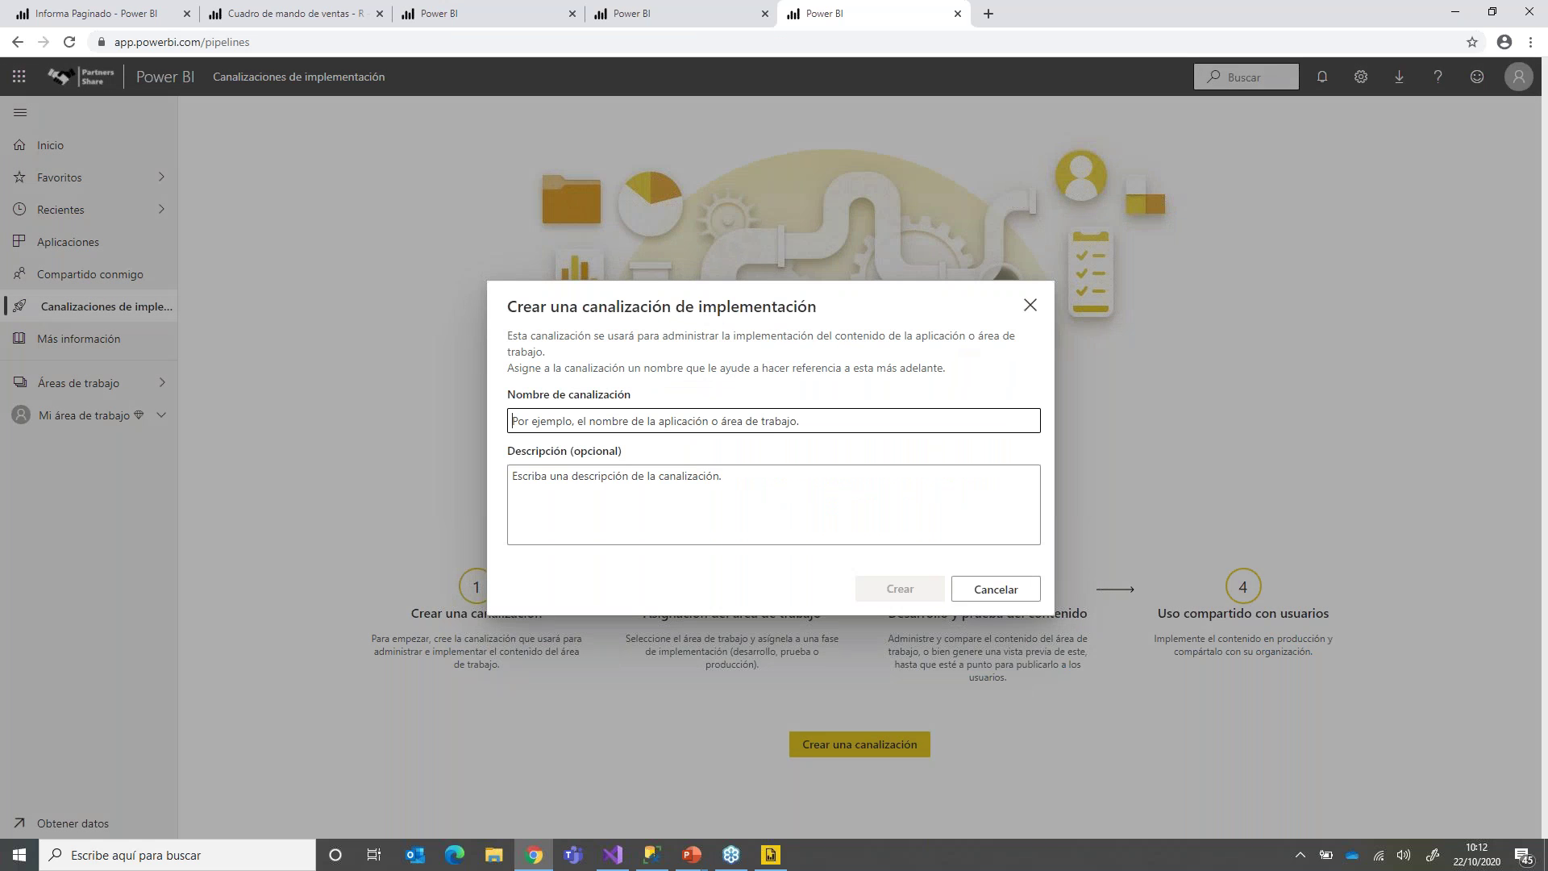
type("EFOR ALM")
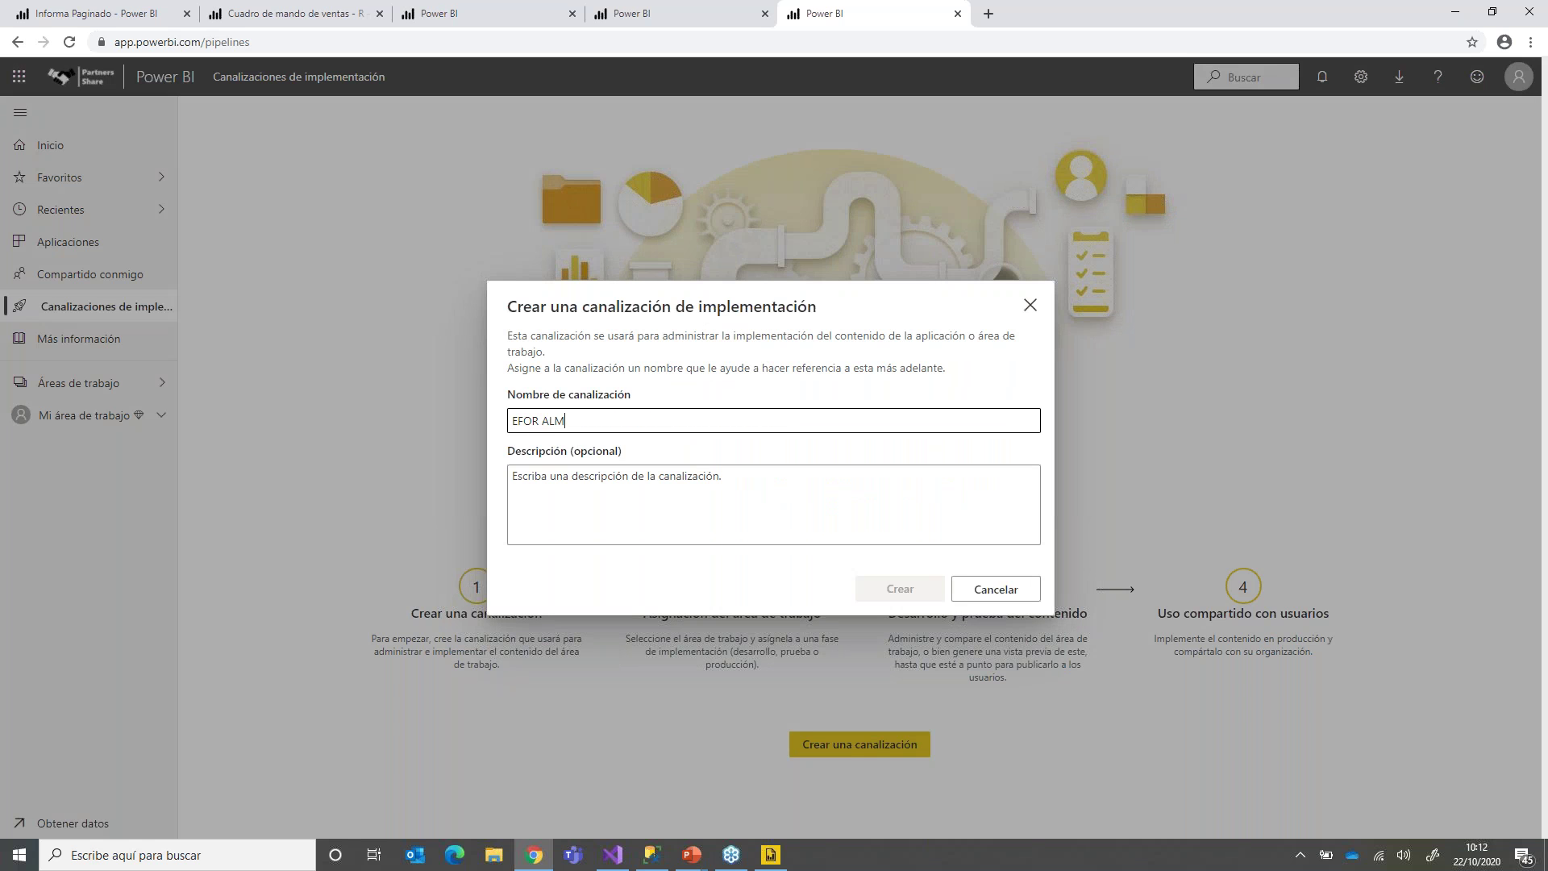
left_click(919, 605)
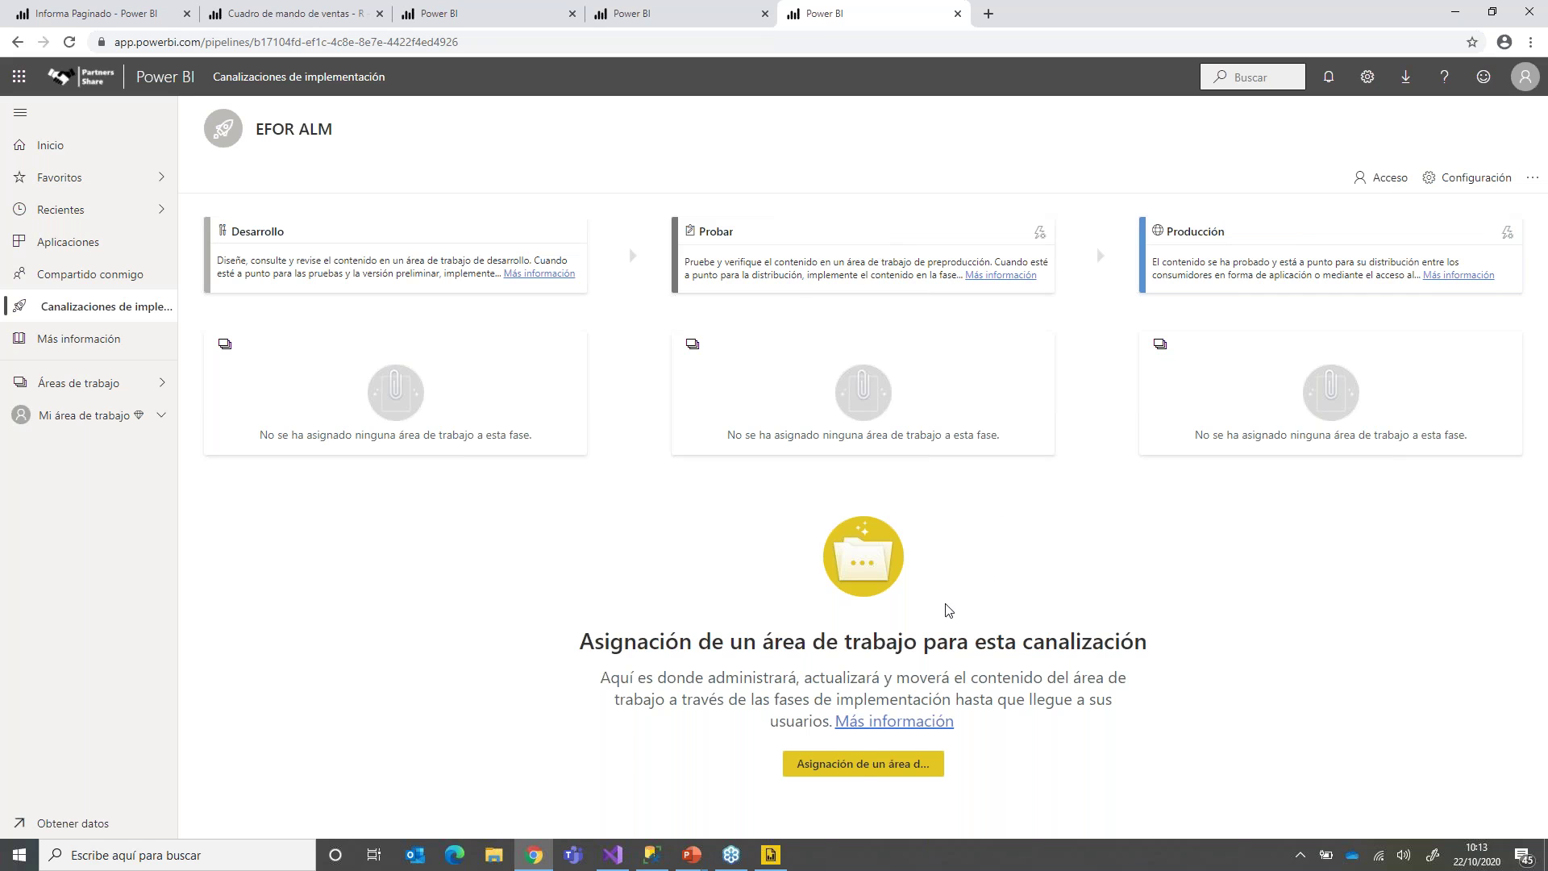
Step: Start a workspace assignment for the EFOR ALM pipeline, choosing Efor Premium for the Desarrollo stage
left_click(858, 766)
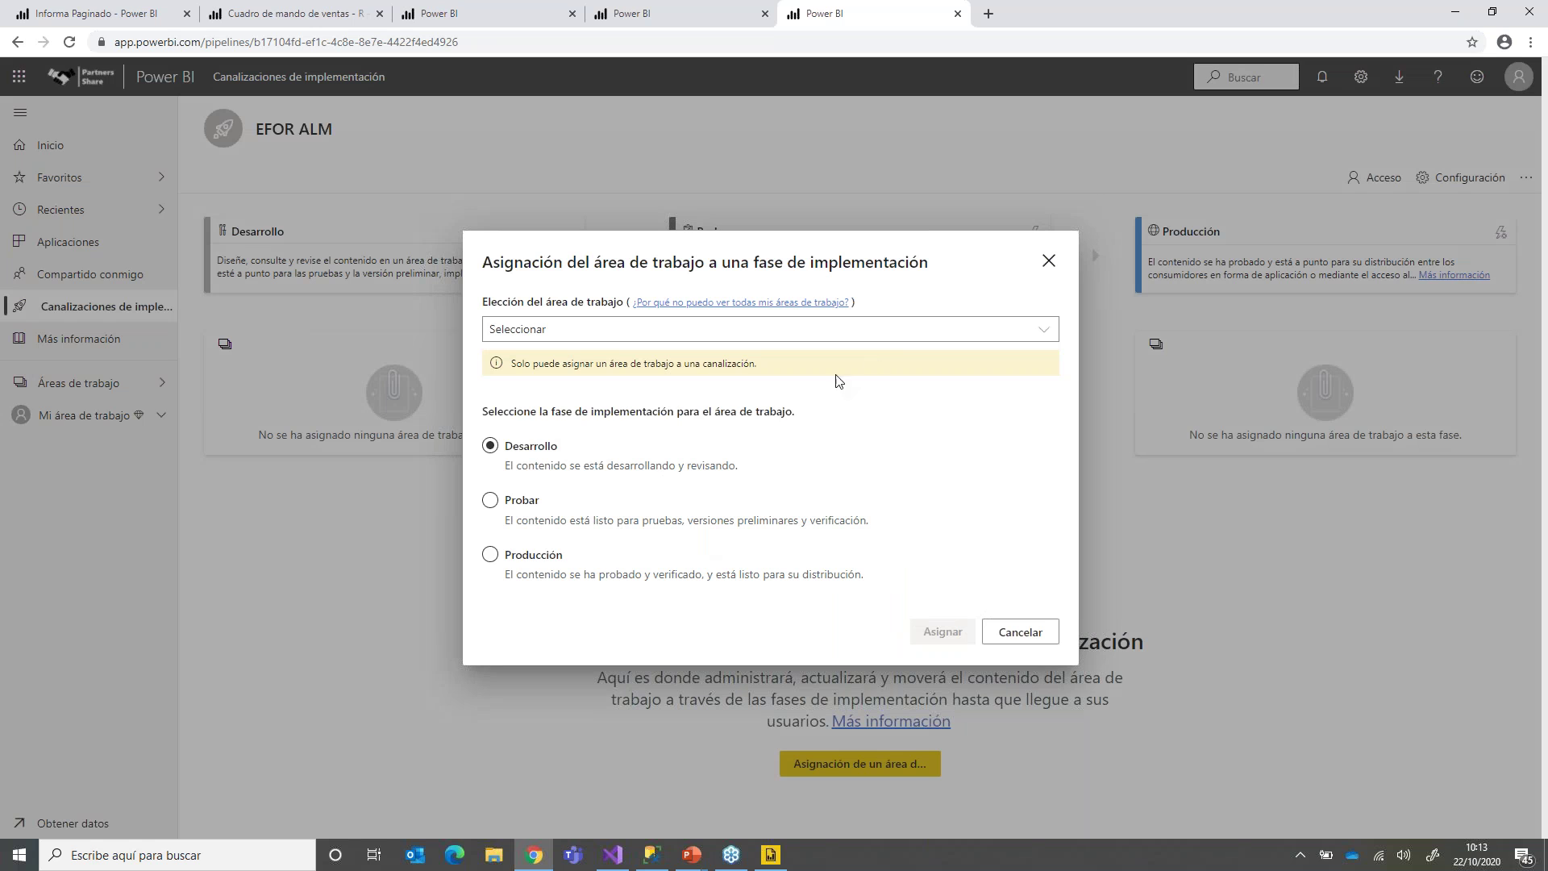
left_click(912, 336)
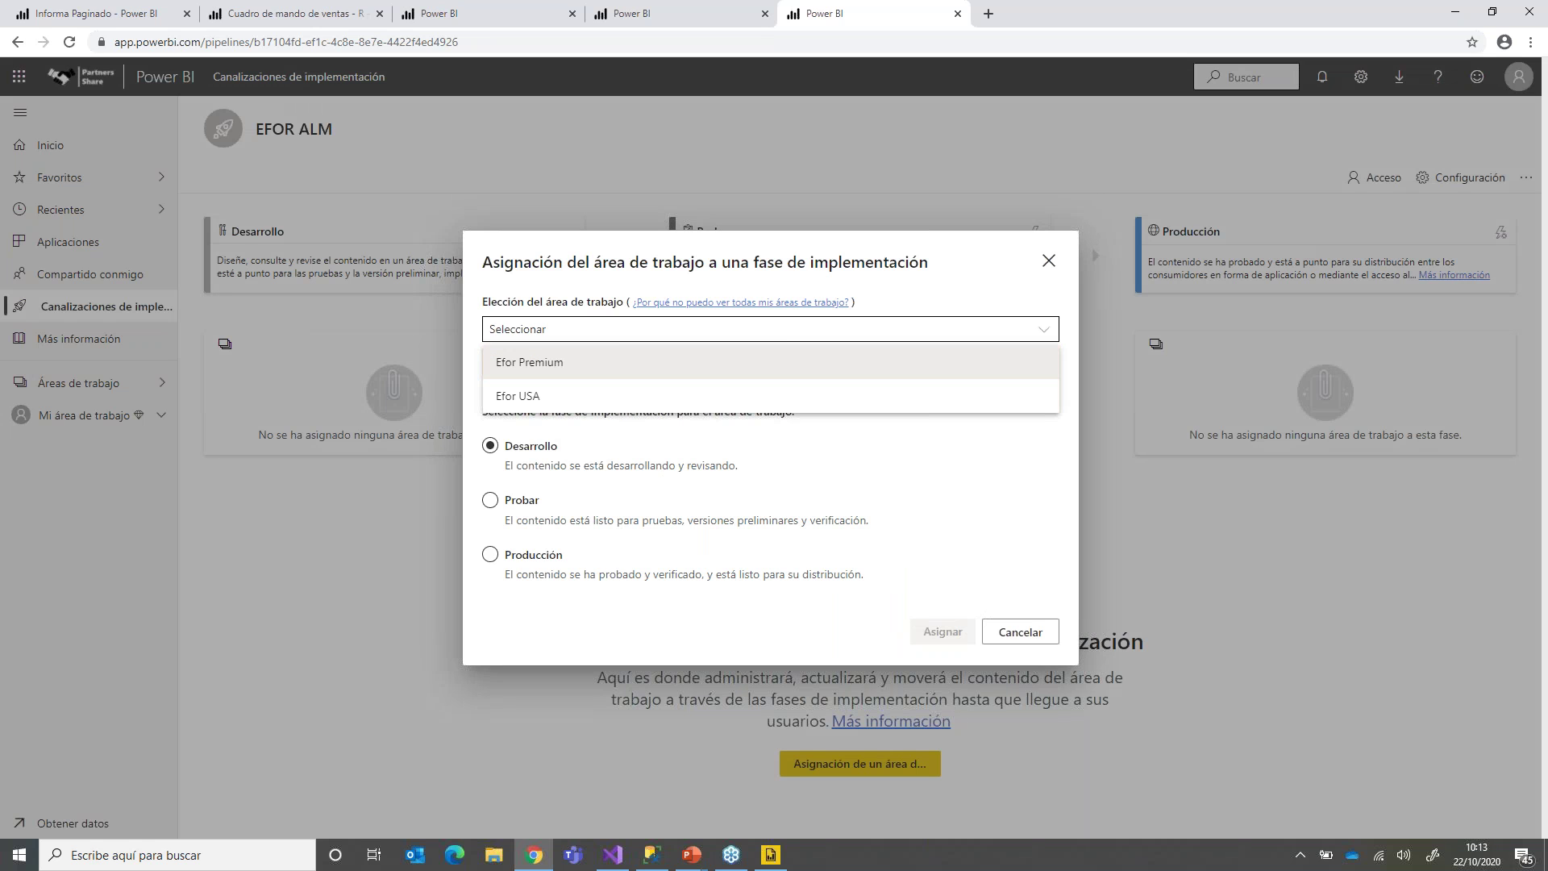
left_click(700, 369)
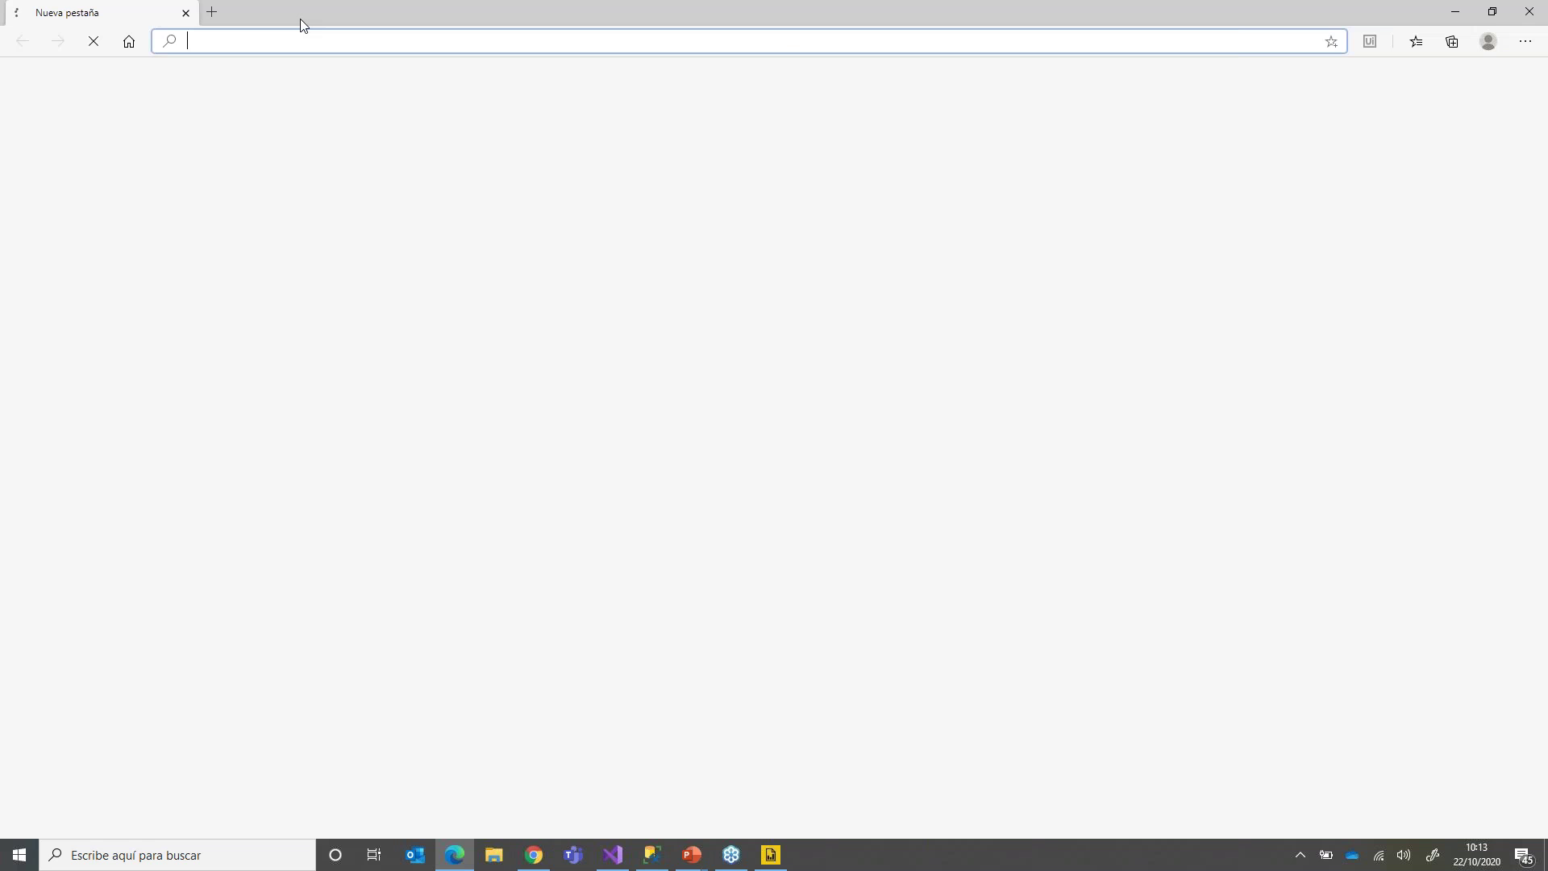
Step: Open app.powerbi.com in Microsoft Edge and sign in with the work account and its password, declining to stay signed in
type("app.powerbi.com")
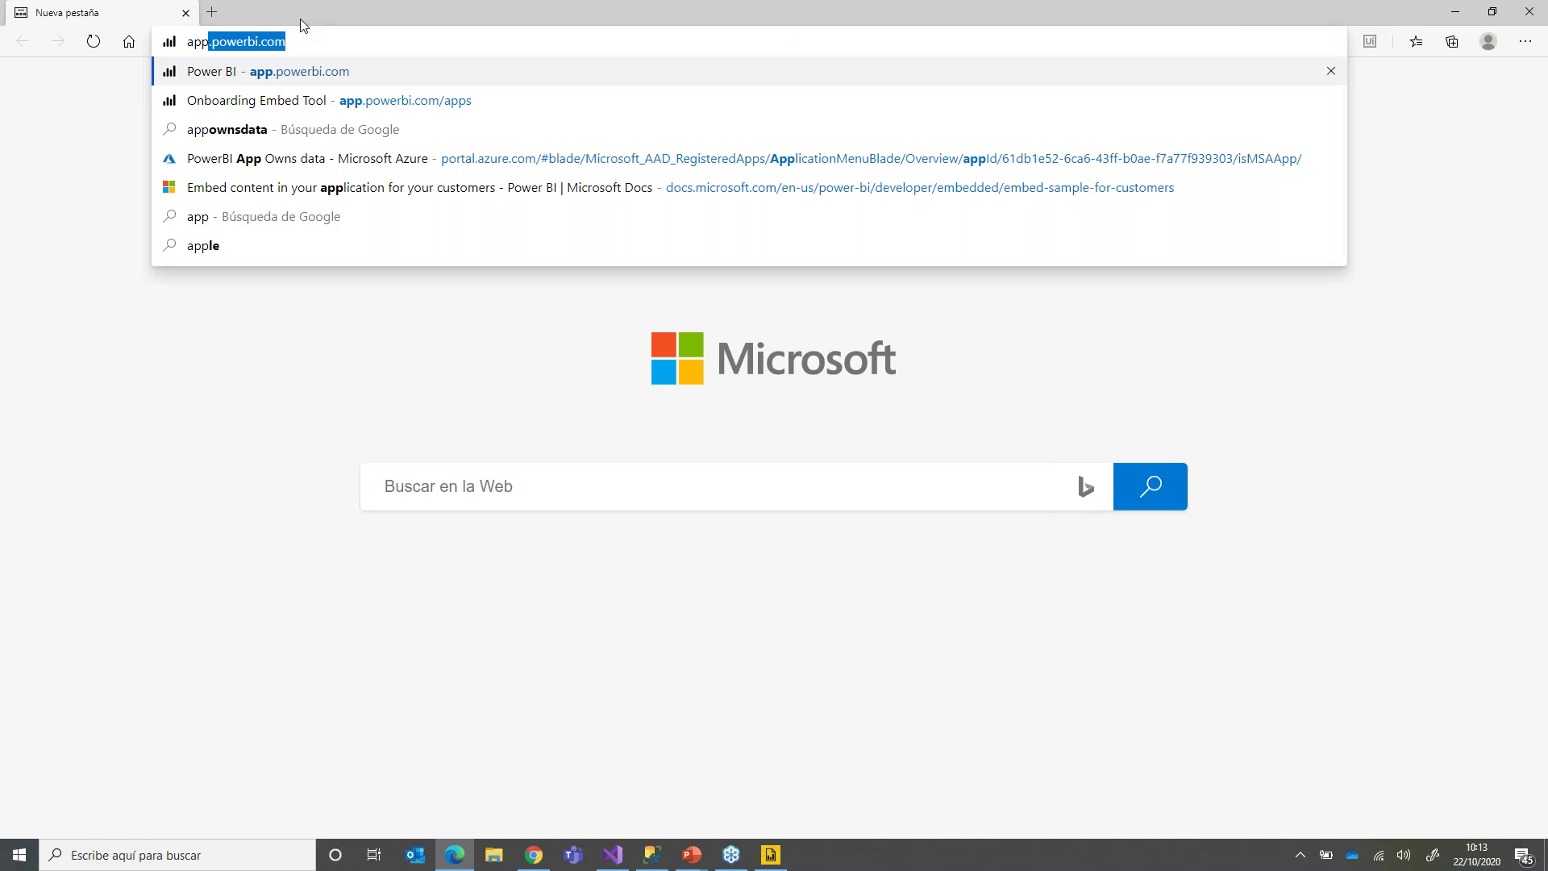
key("Return")
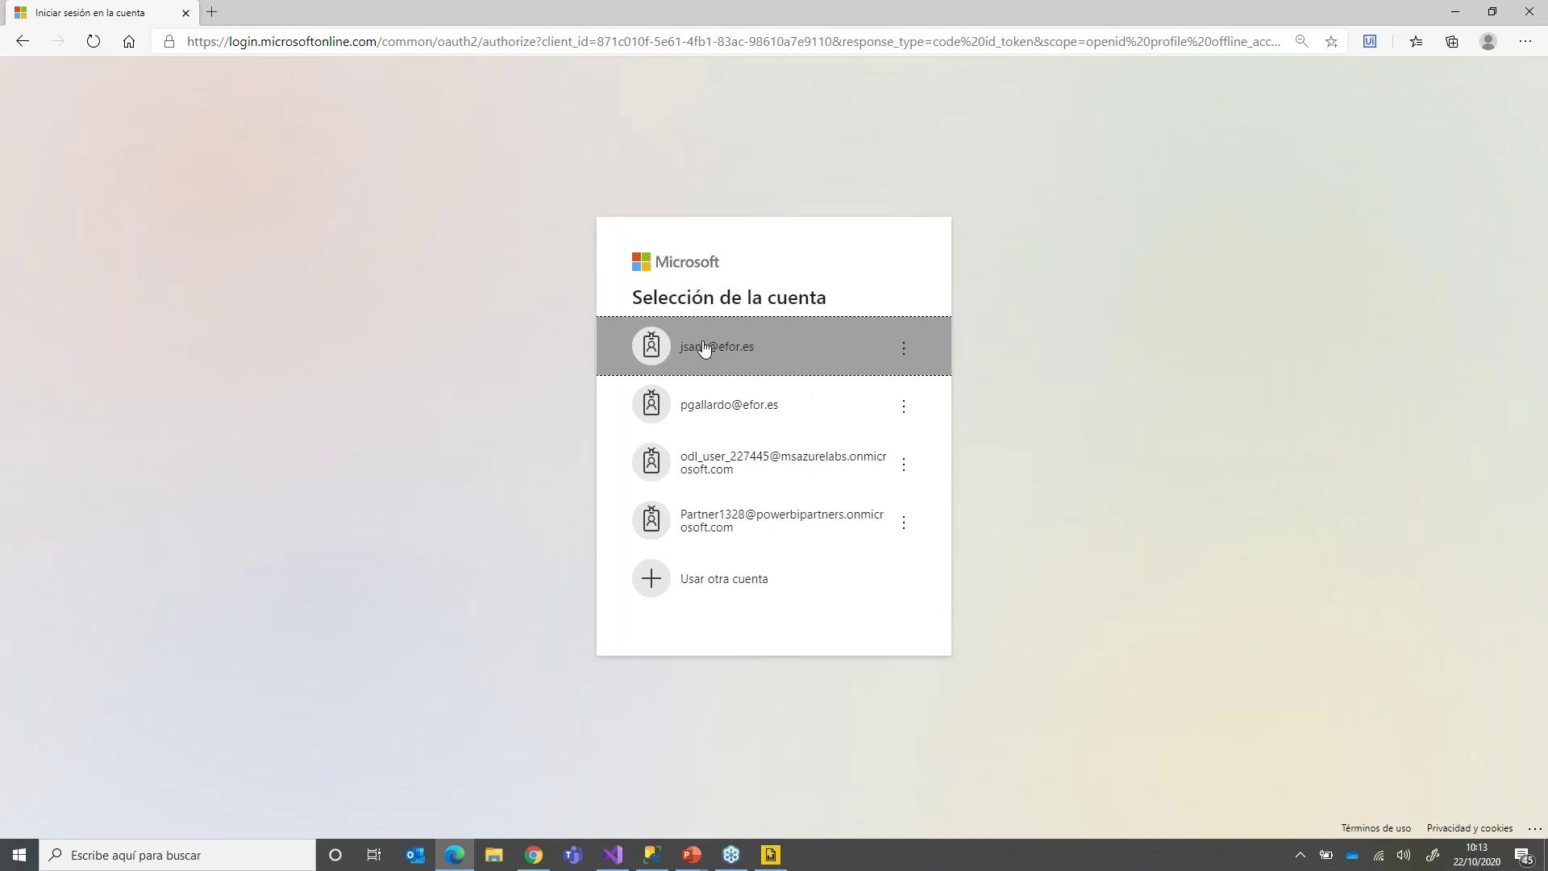
left_click(704, 348)
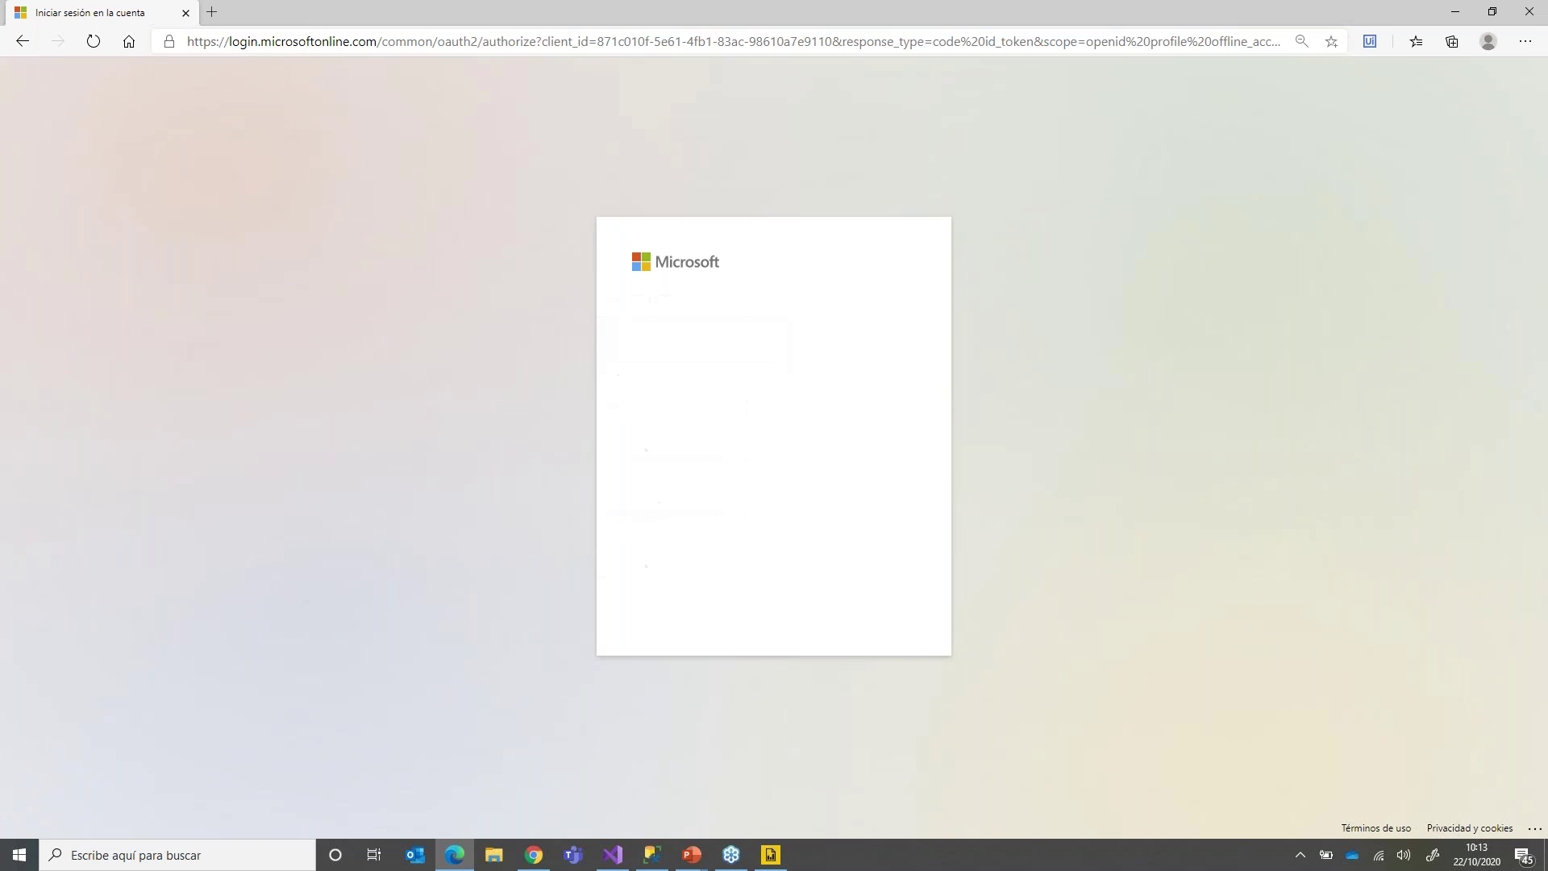
type("•••••")
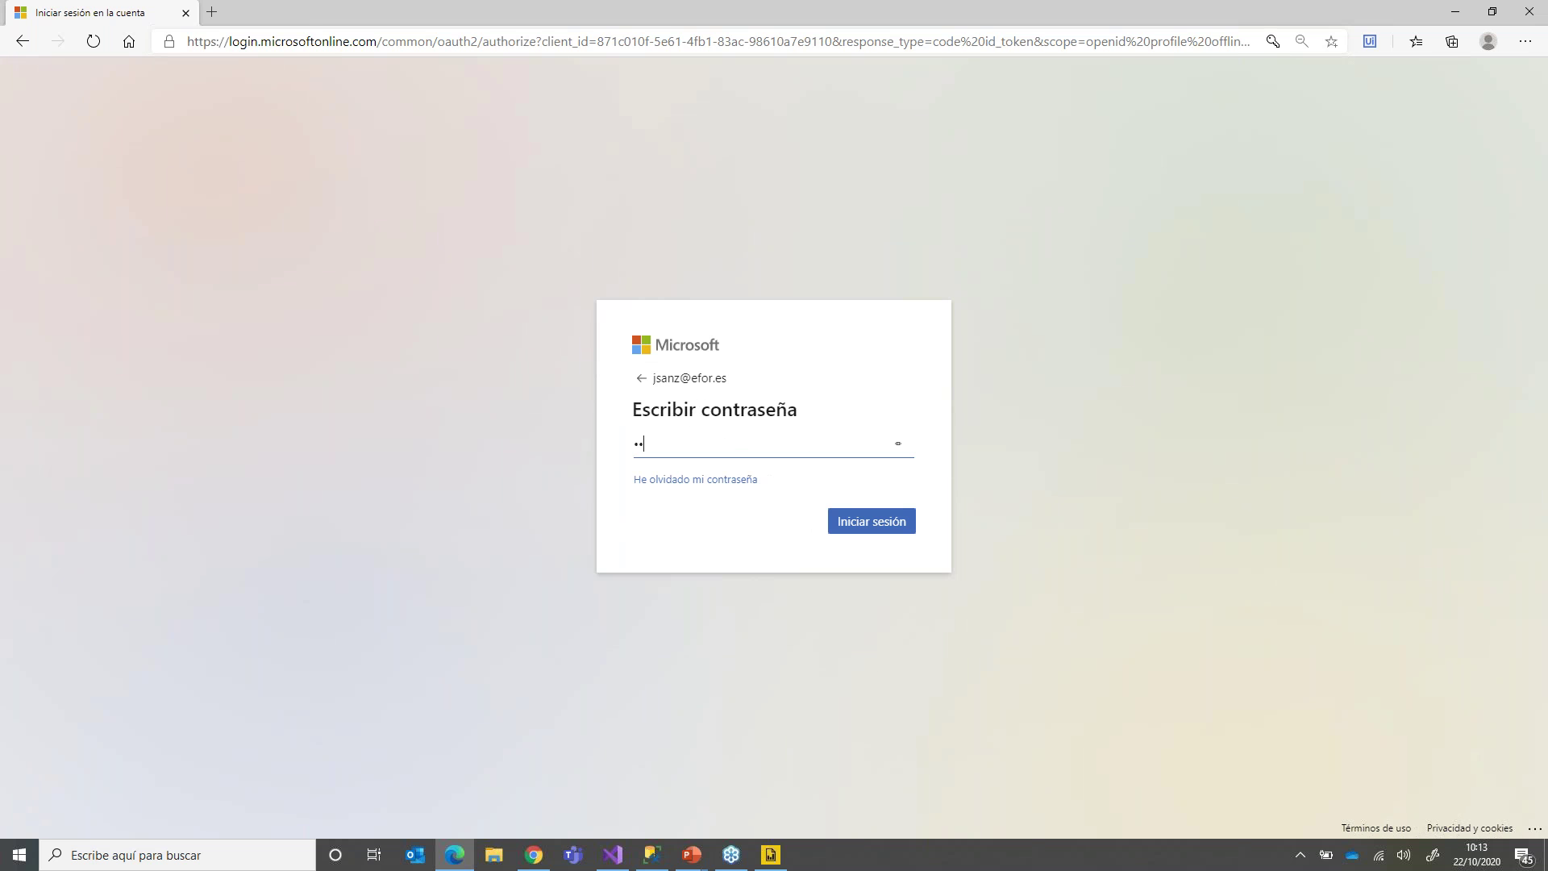
type("•••••••••")
key("Return")
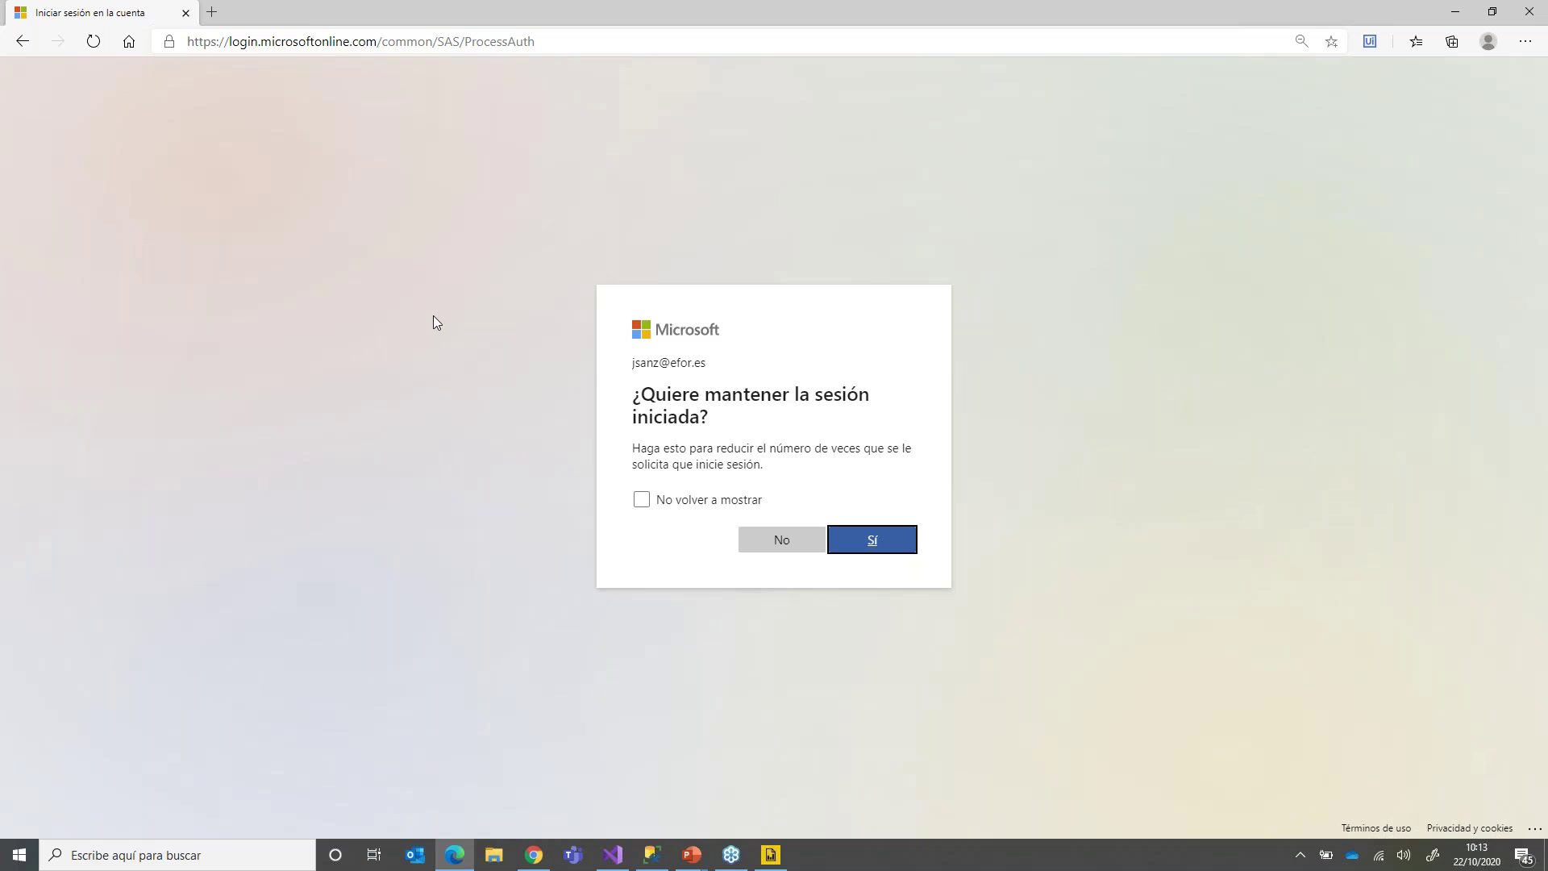
left_click(787, 542)
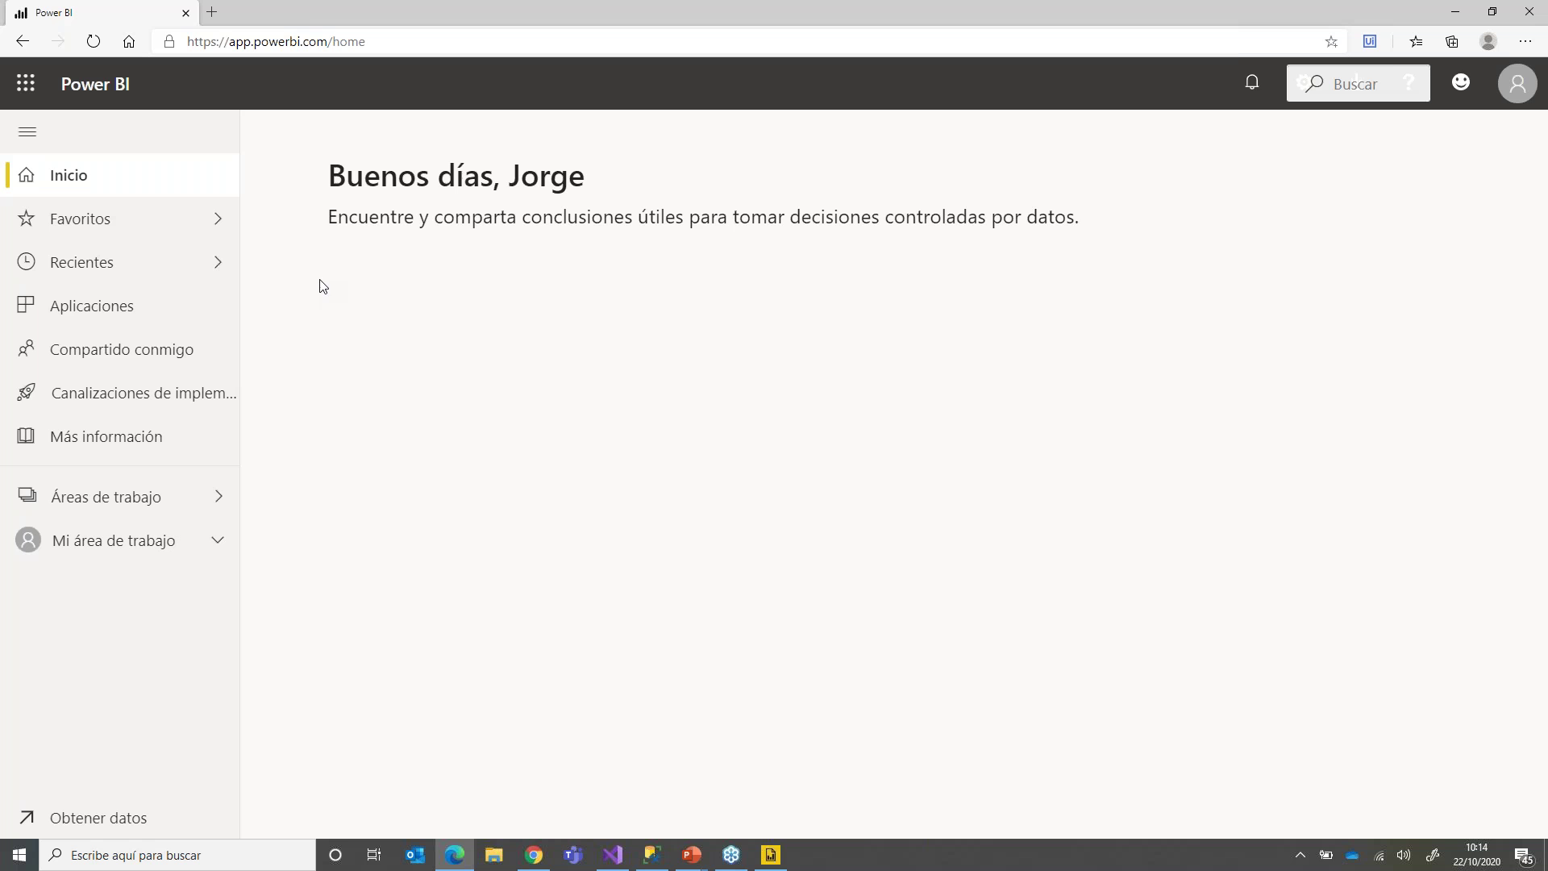
Step: Open the ALM Everydata pipeline and expand the contents of all three stages, marking the AEDEMO dataset in Desarrollo
left_click(129, 394)
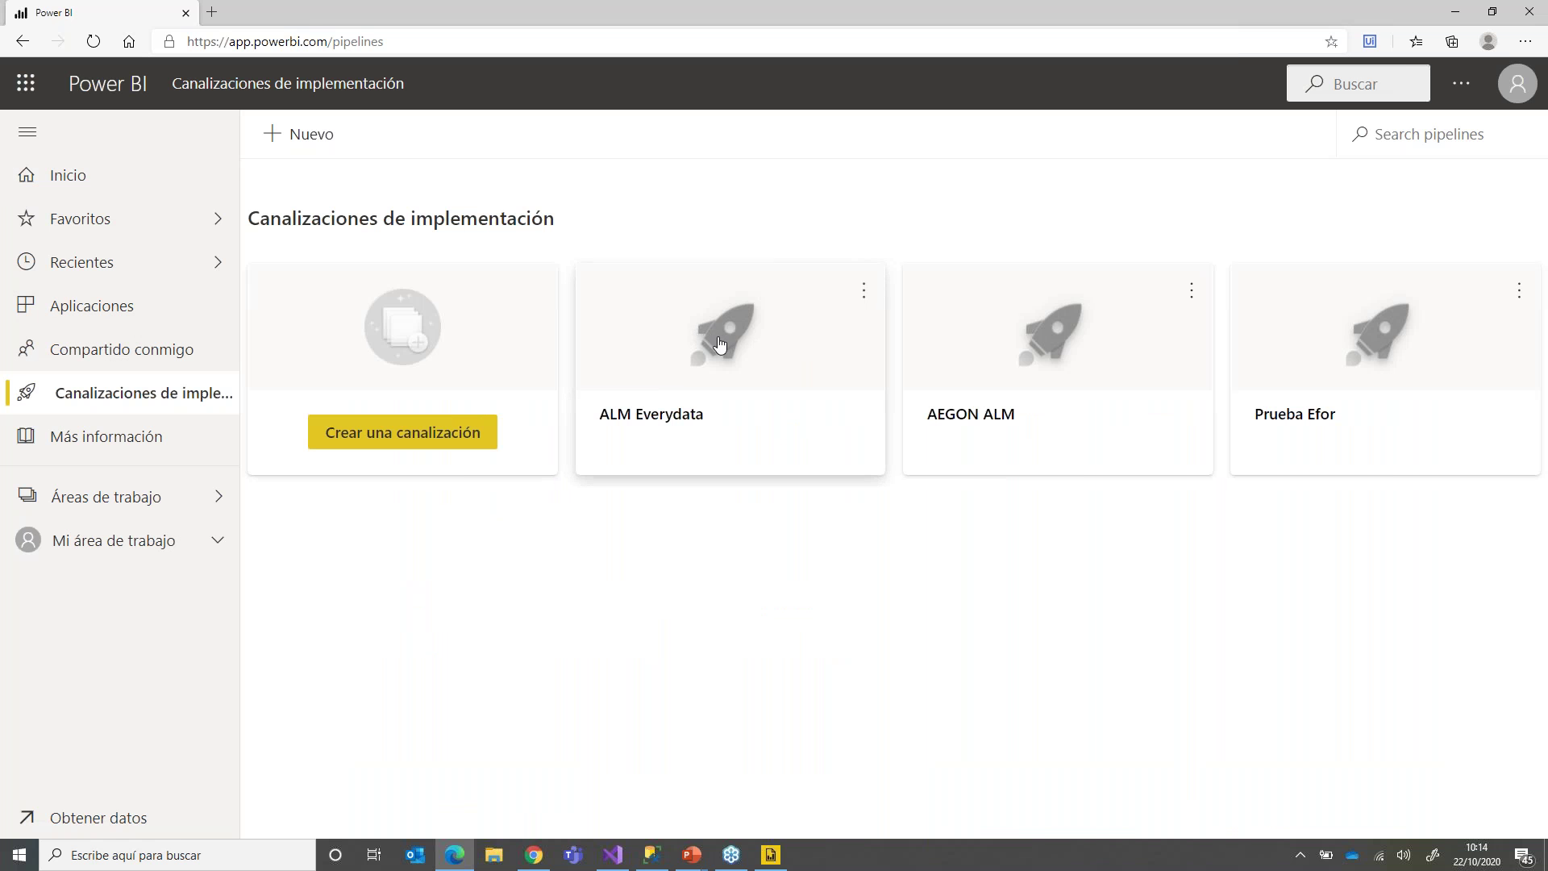
left_click(720, 345)
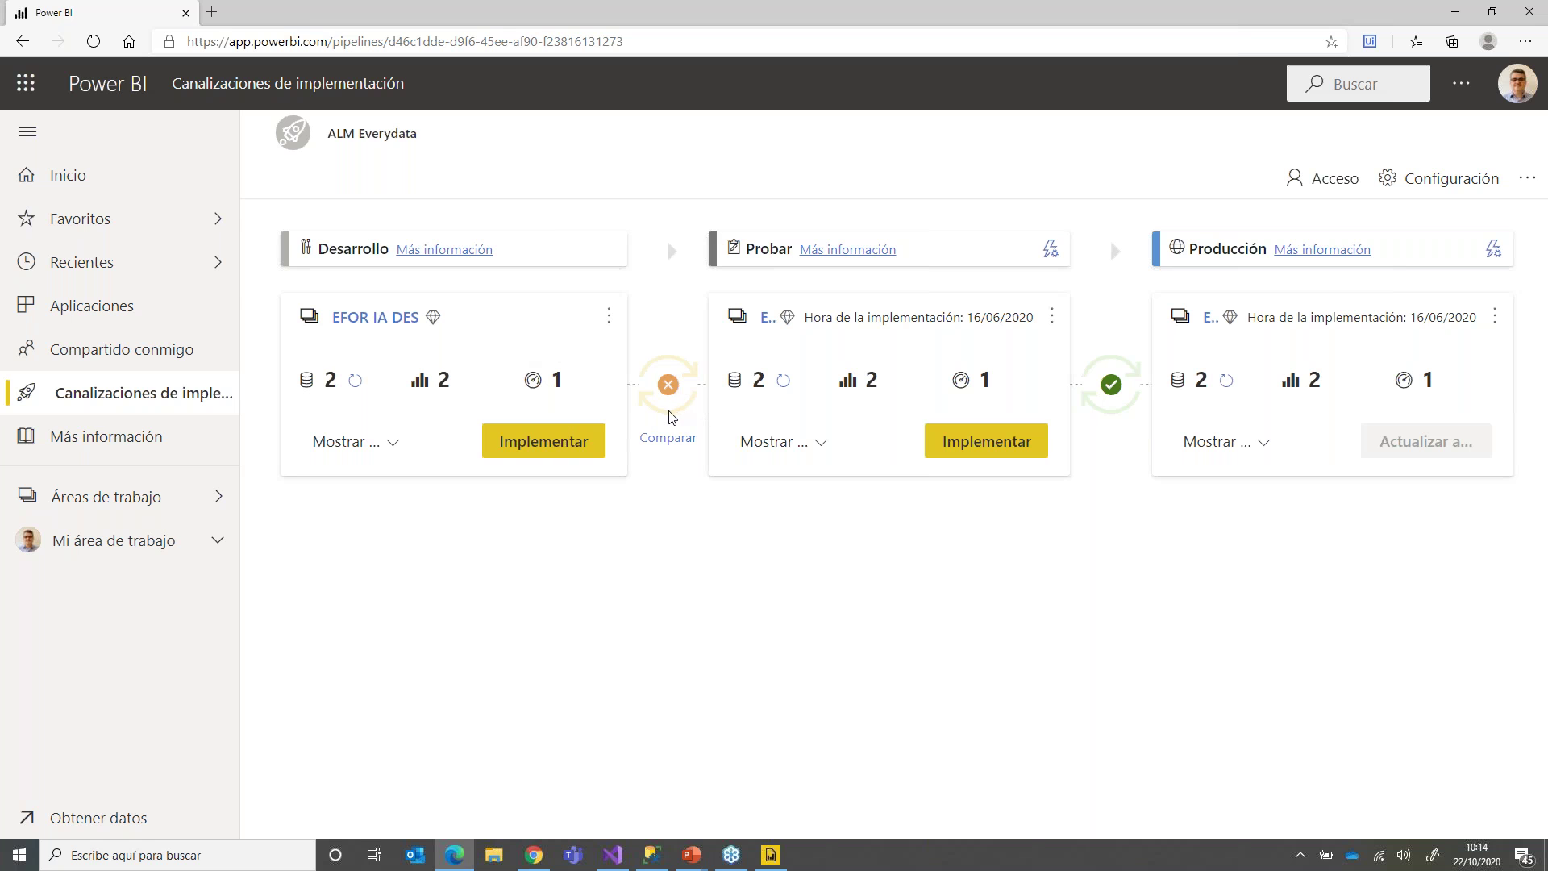
left_click(392, 441)
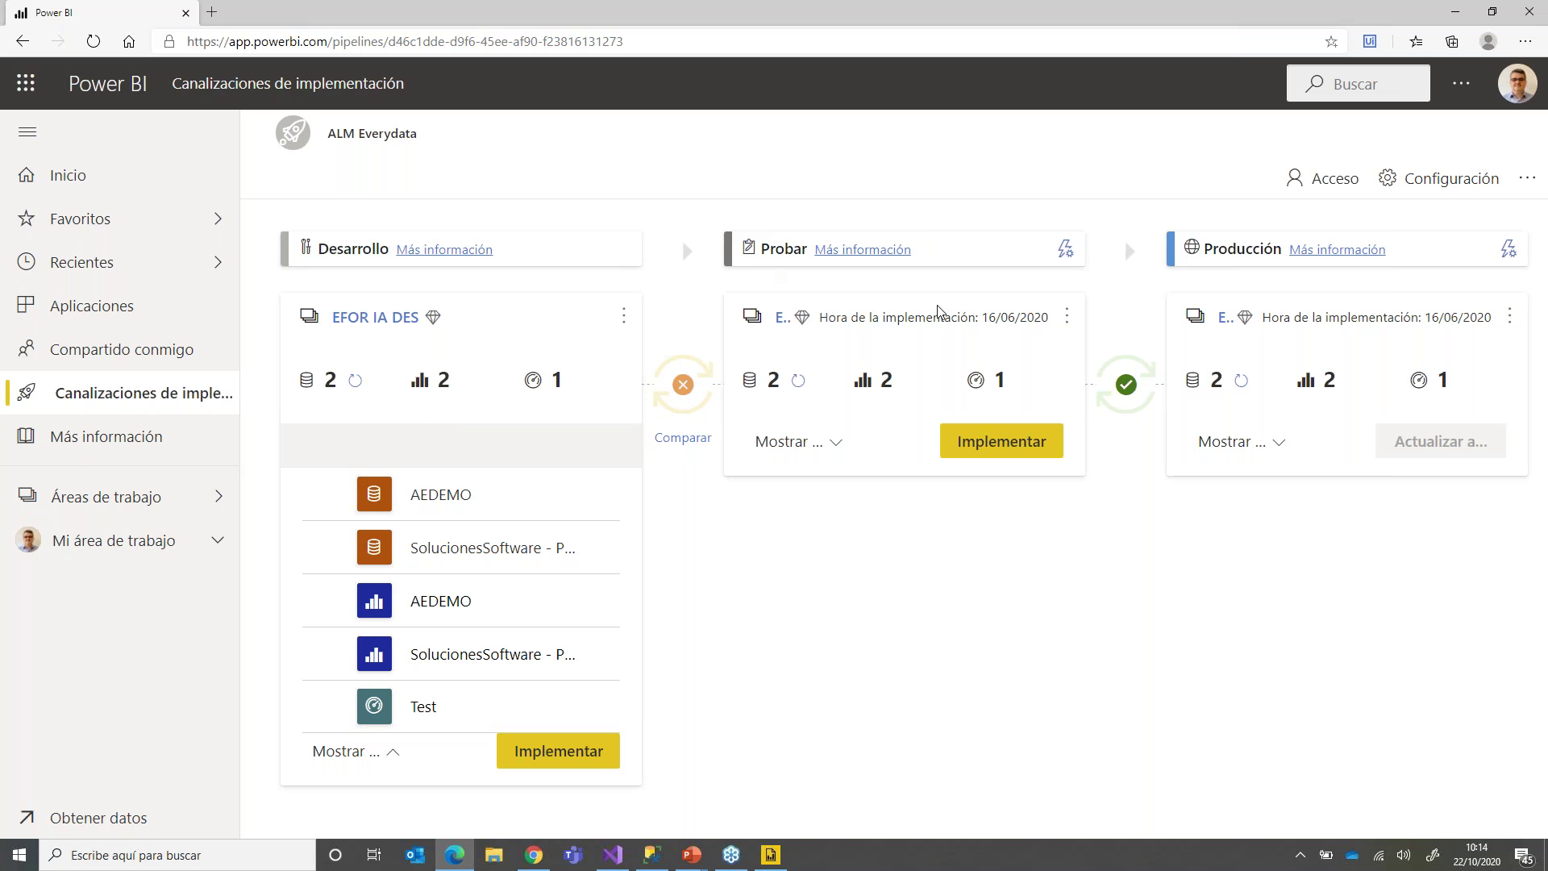
left_click(835, 445)
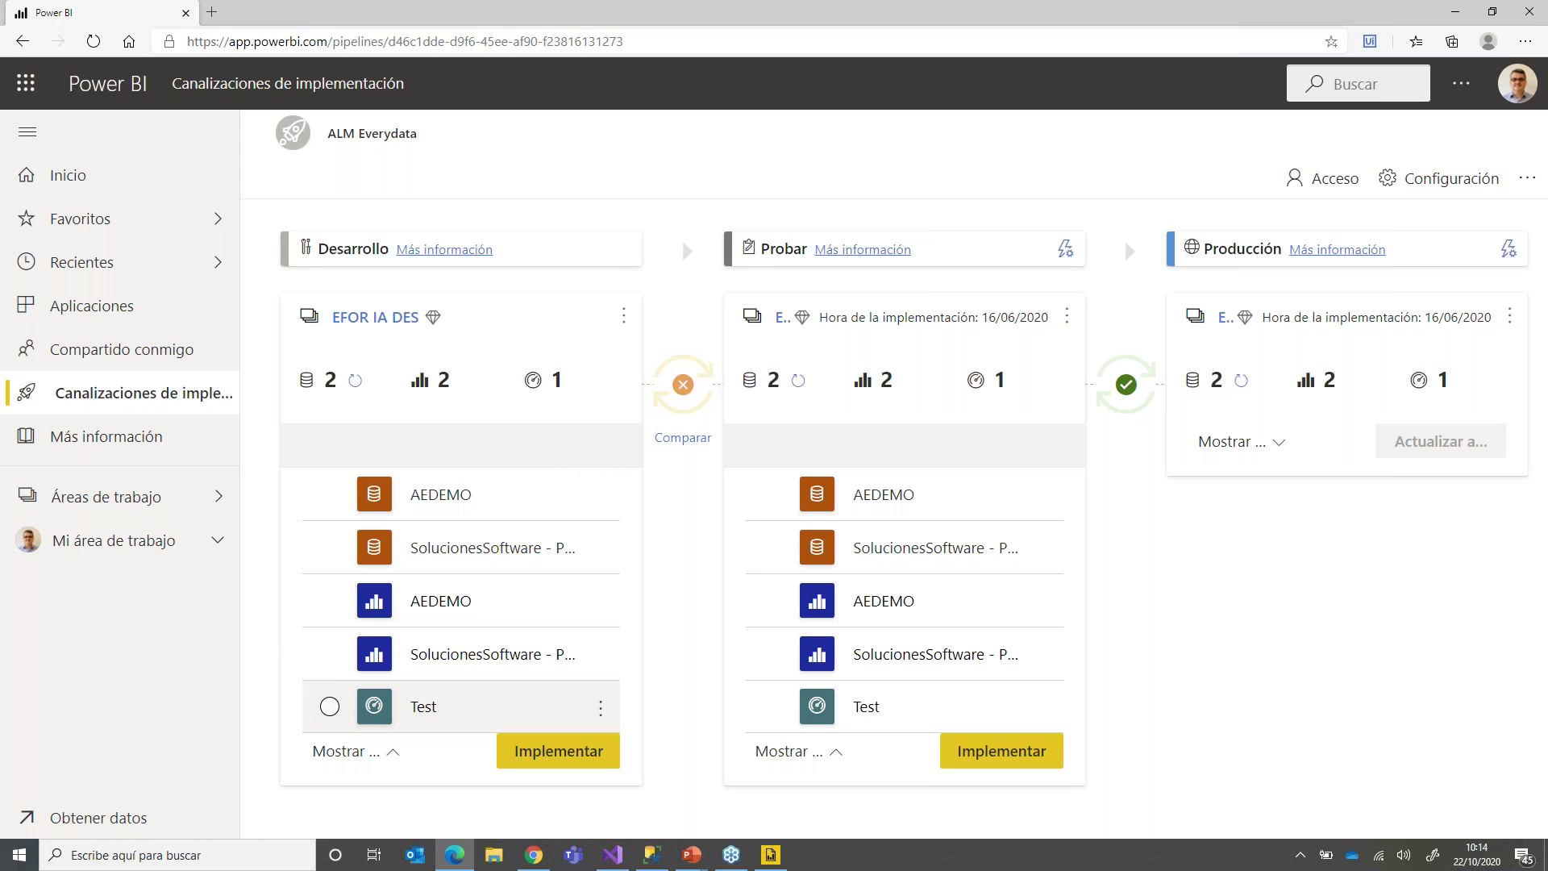
left_click(330, 496)
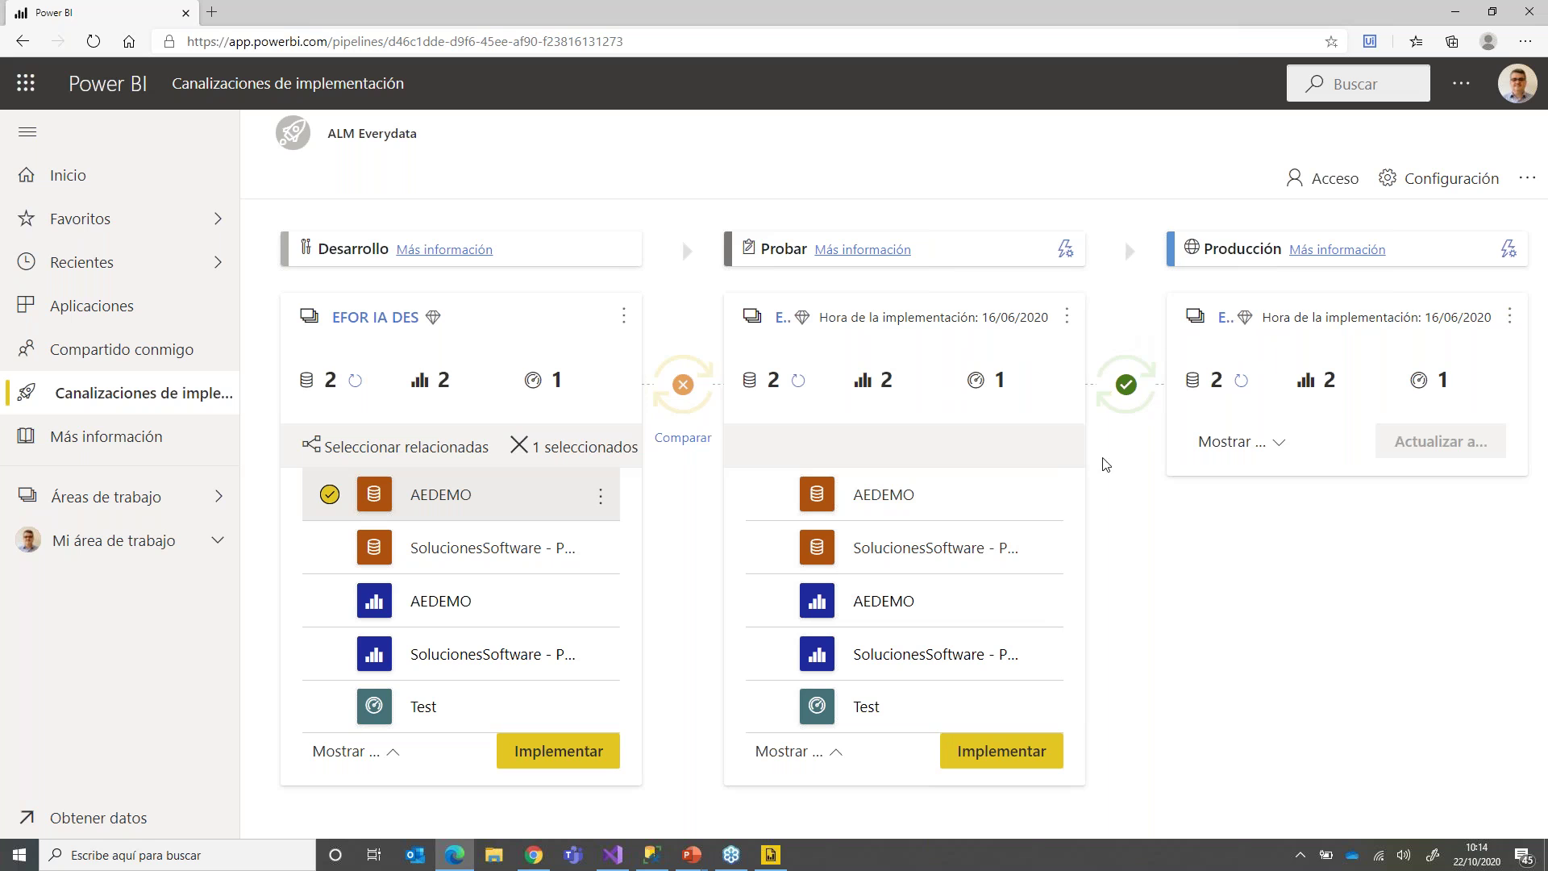
left_click(1240, 441)
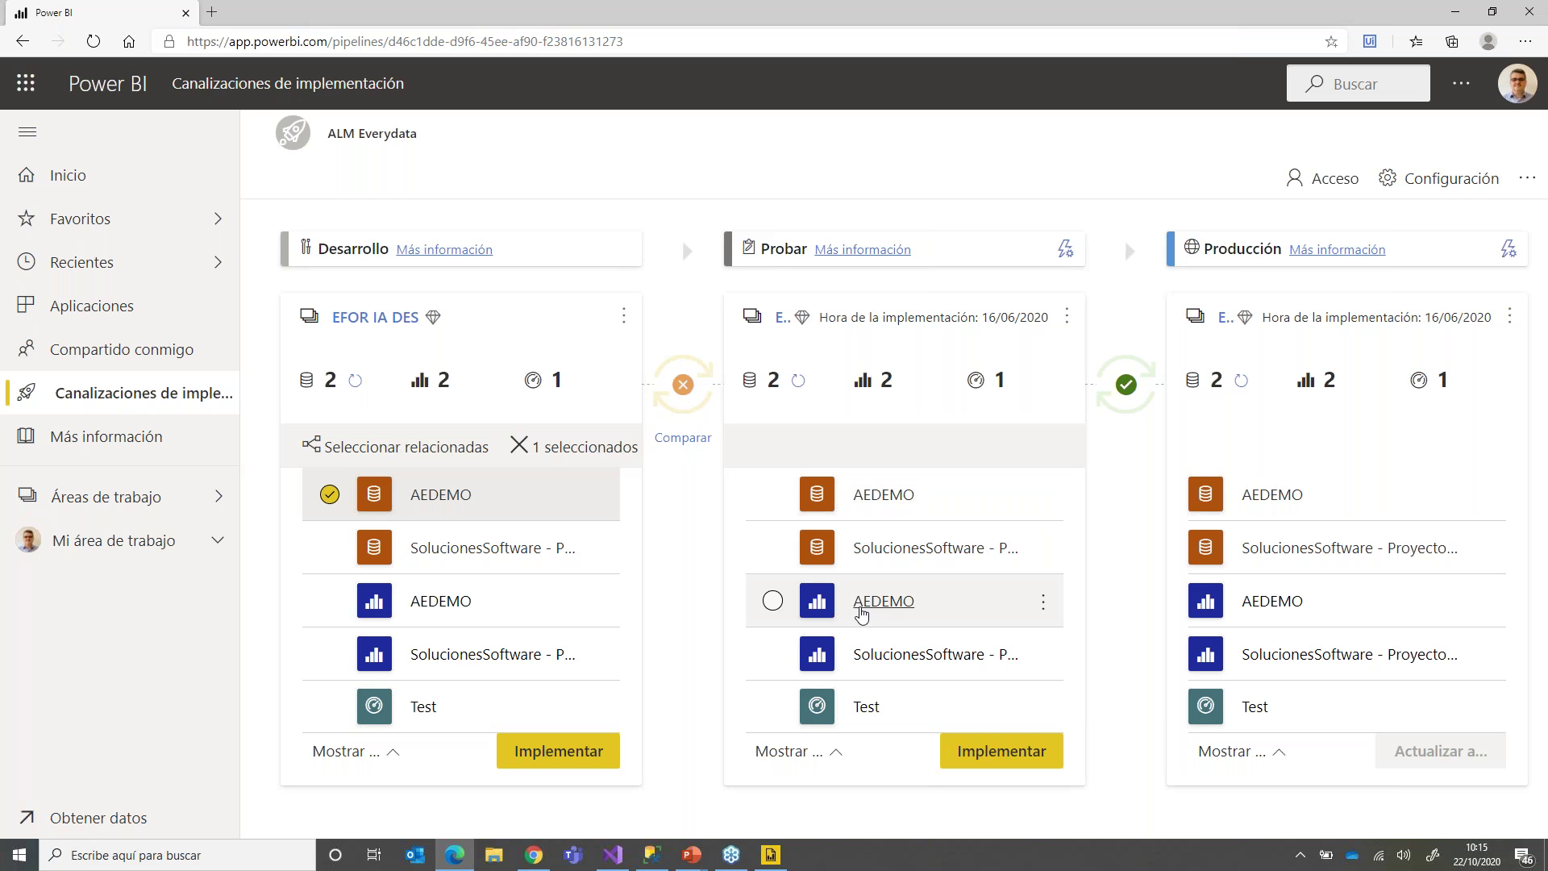
Step: Mark the AEDEMO report in the Probar stage and check its available options without deploying anything
left_click(772, 600)
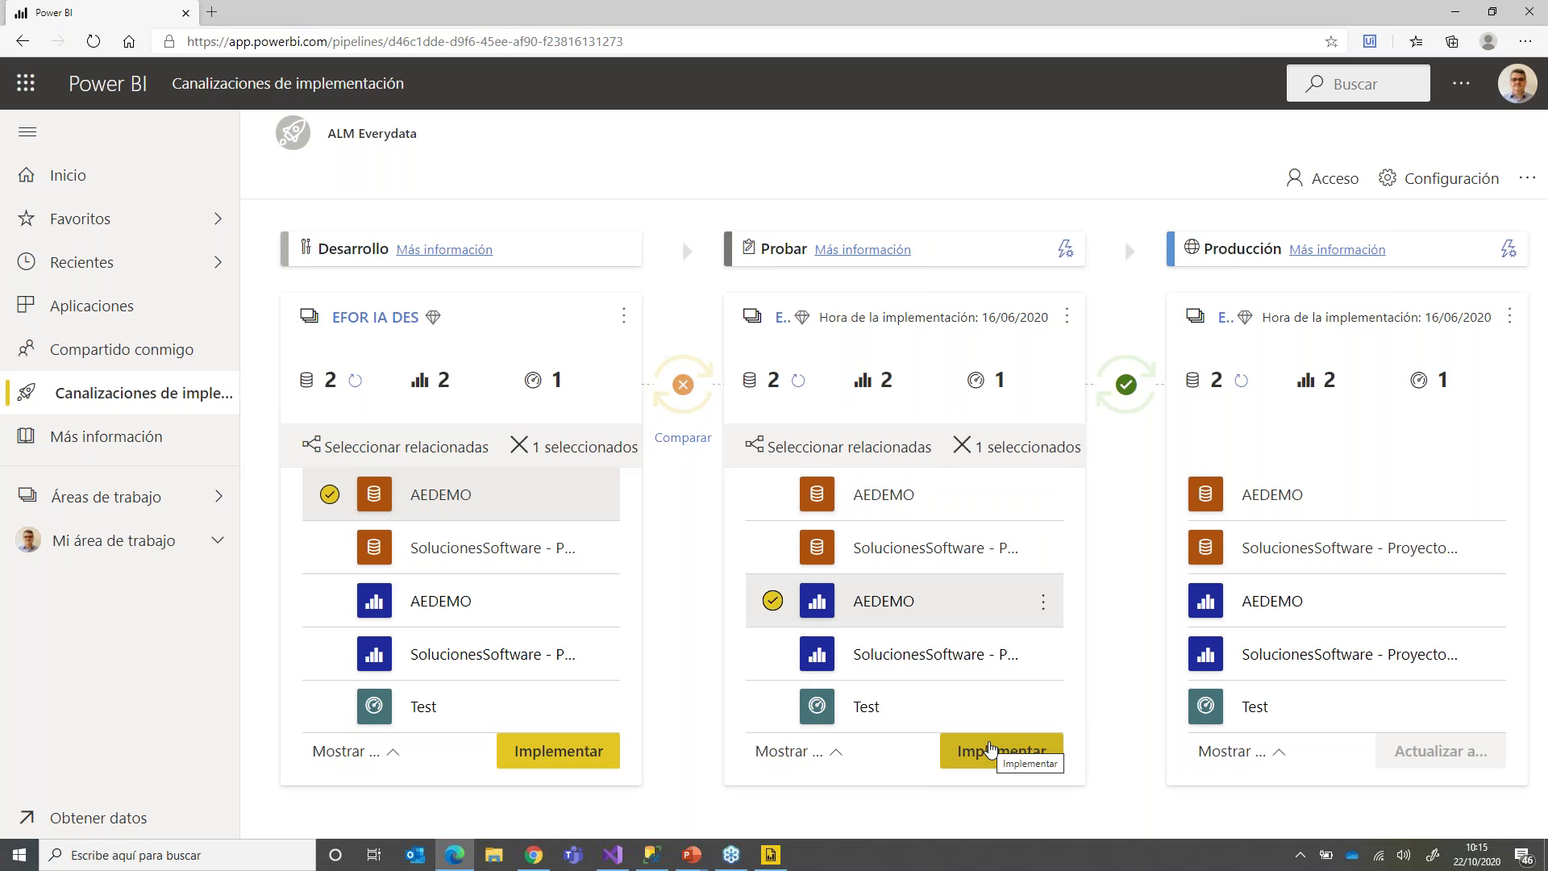
left_click(1045, 603)
left_click(1120, 557)
Step: Switch back to Chrome, bring up the Informa Paginado report and look at its available export formats
key("alt+Tab")
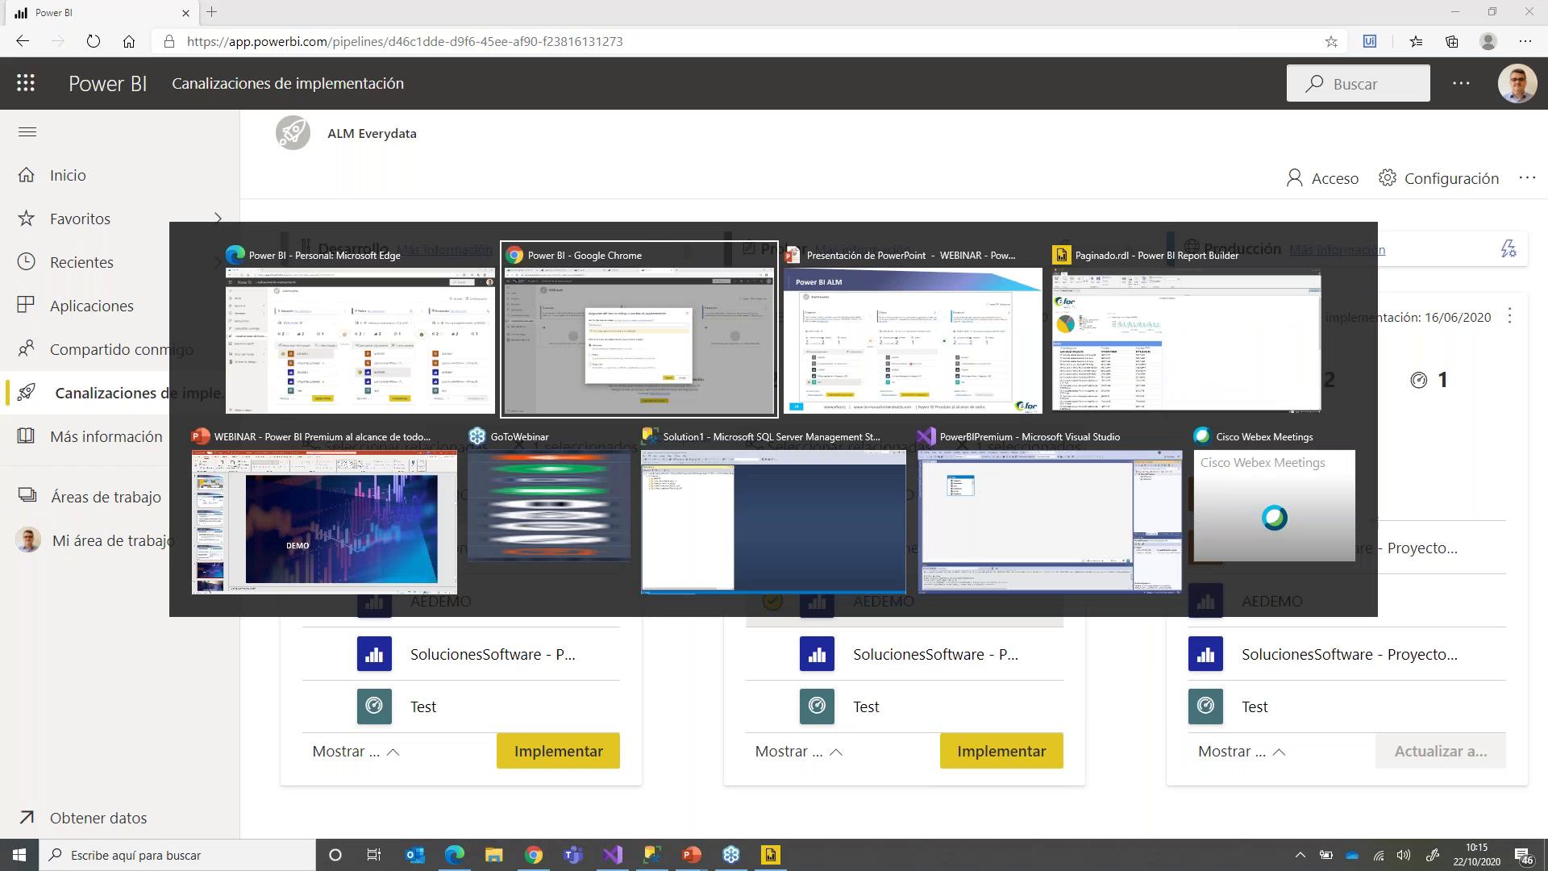
key("alt+Tab")
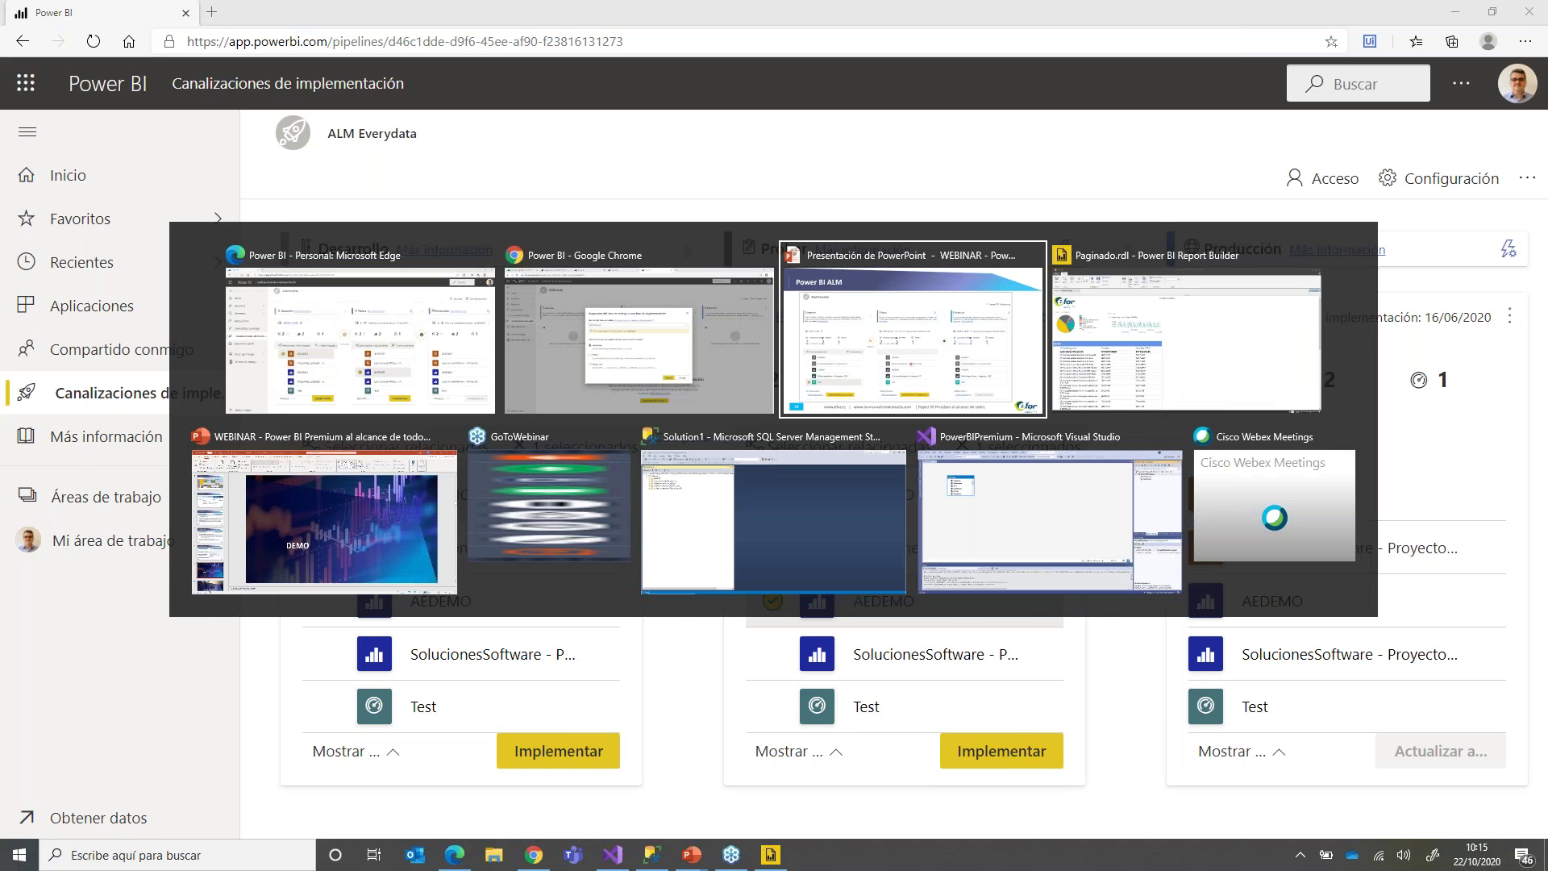
key("alt+Tab")
key("alt+Tab")
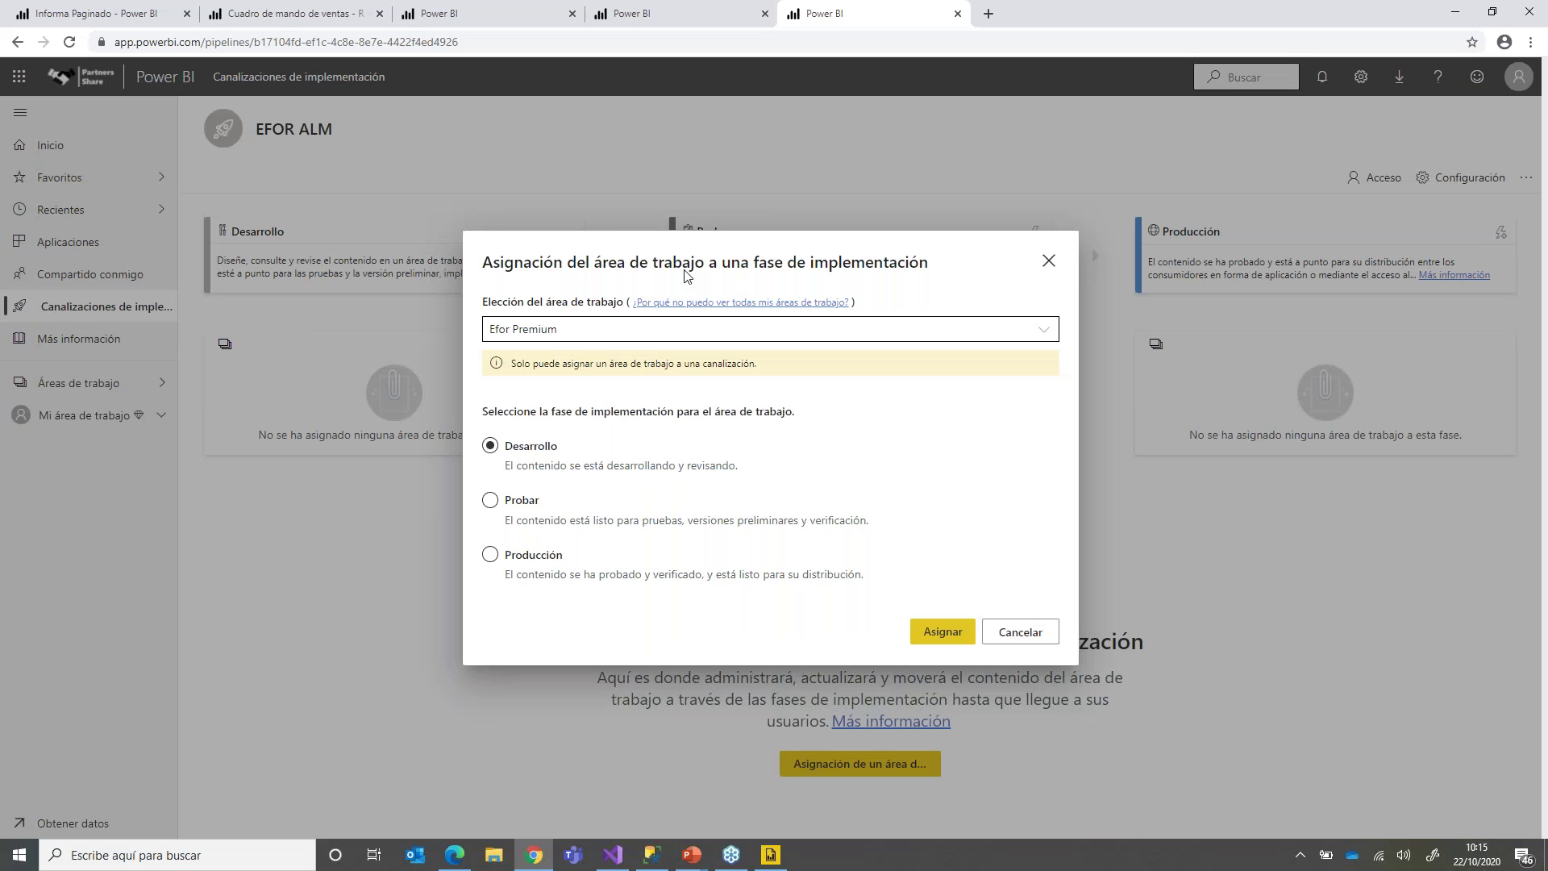
left_click(131, 6)
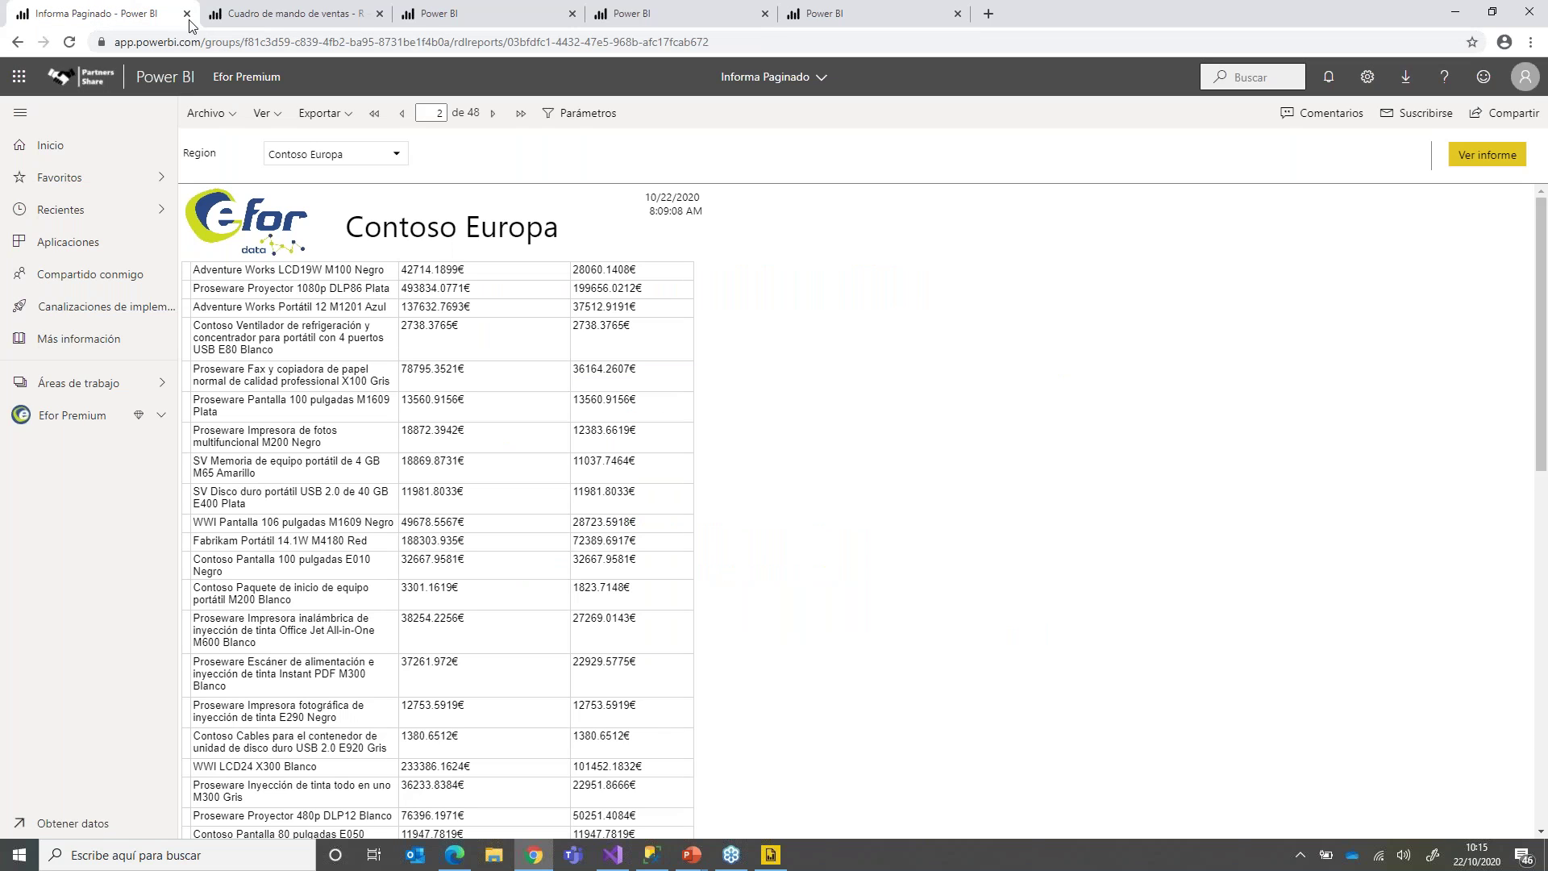
left_click(348, 114)
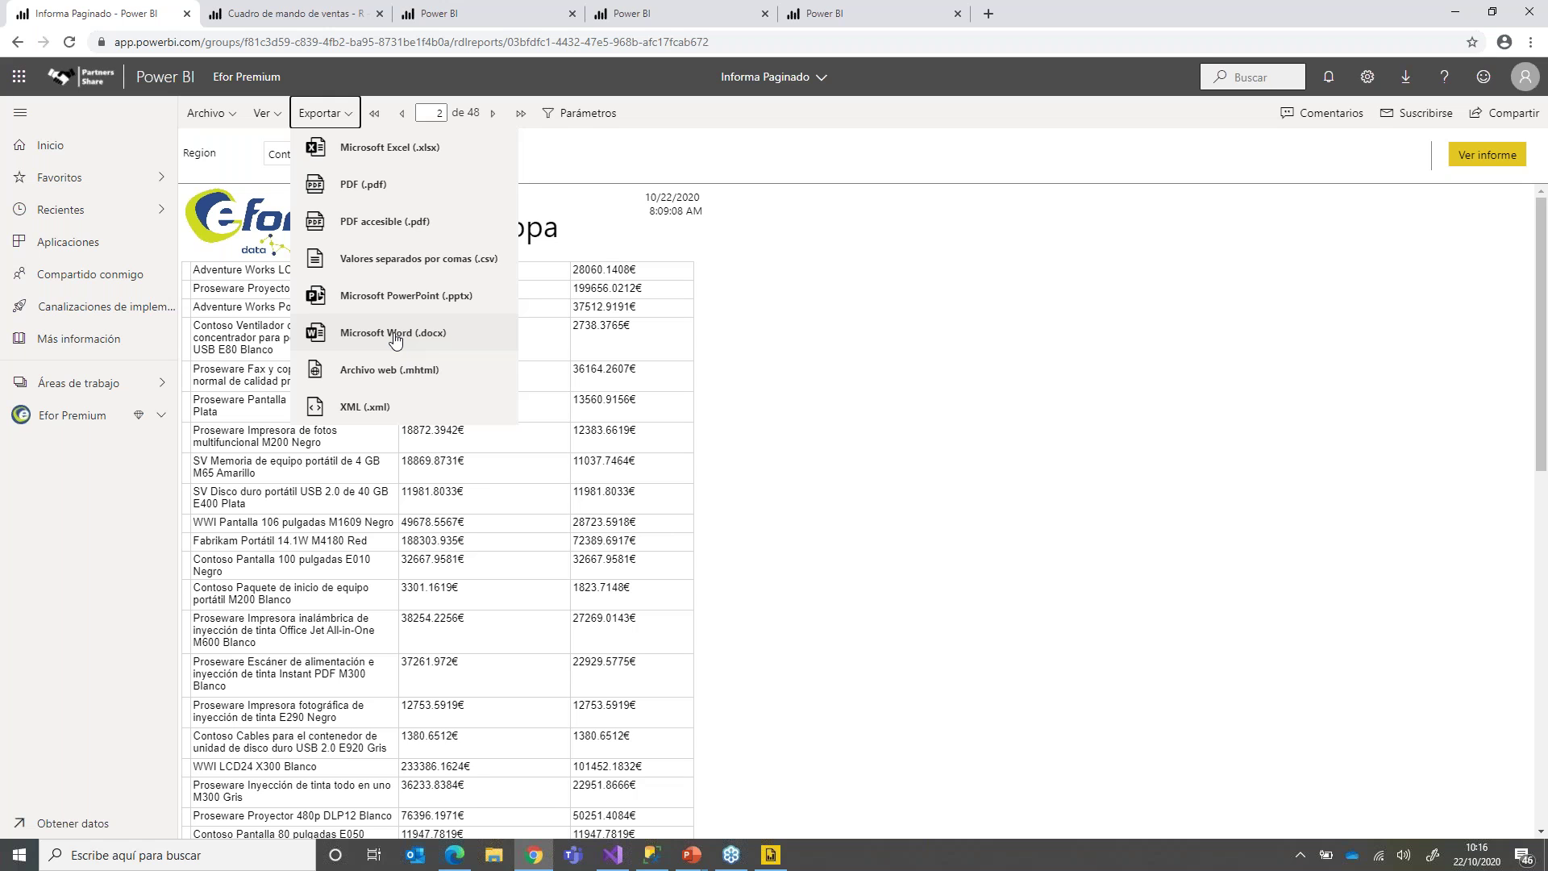
Step: Return to the PowerPoint slide show and advance to the XMLA section title
key("alt+Tab")
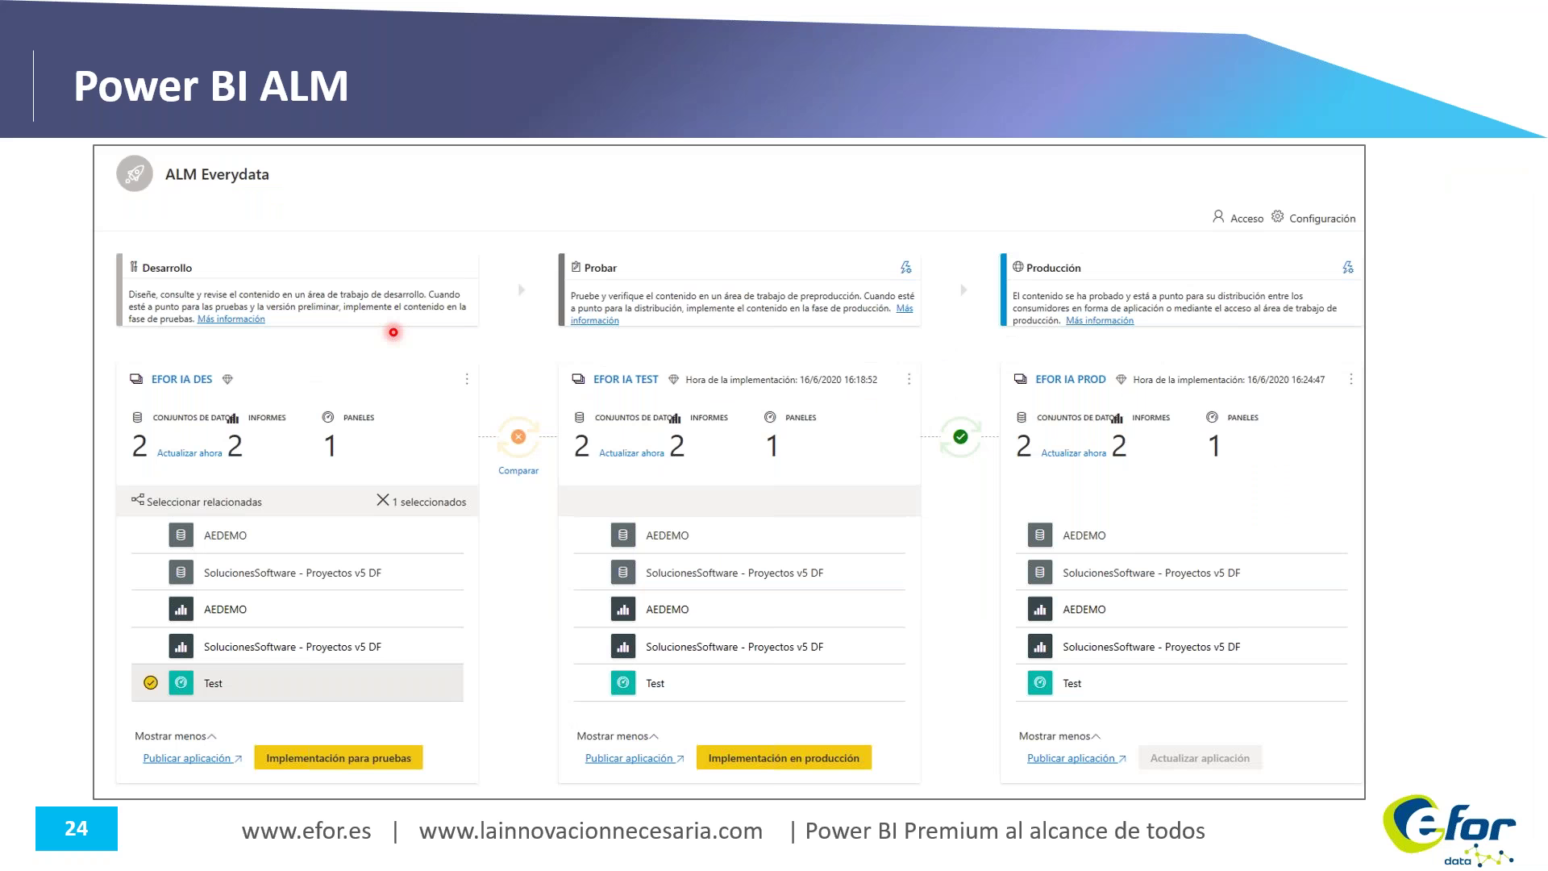
key("Right")
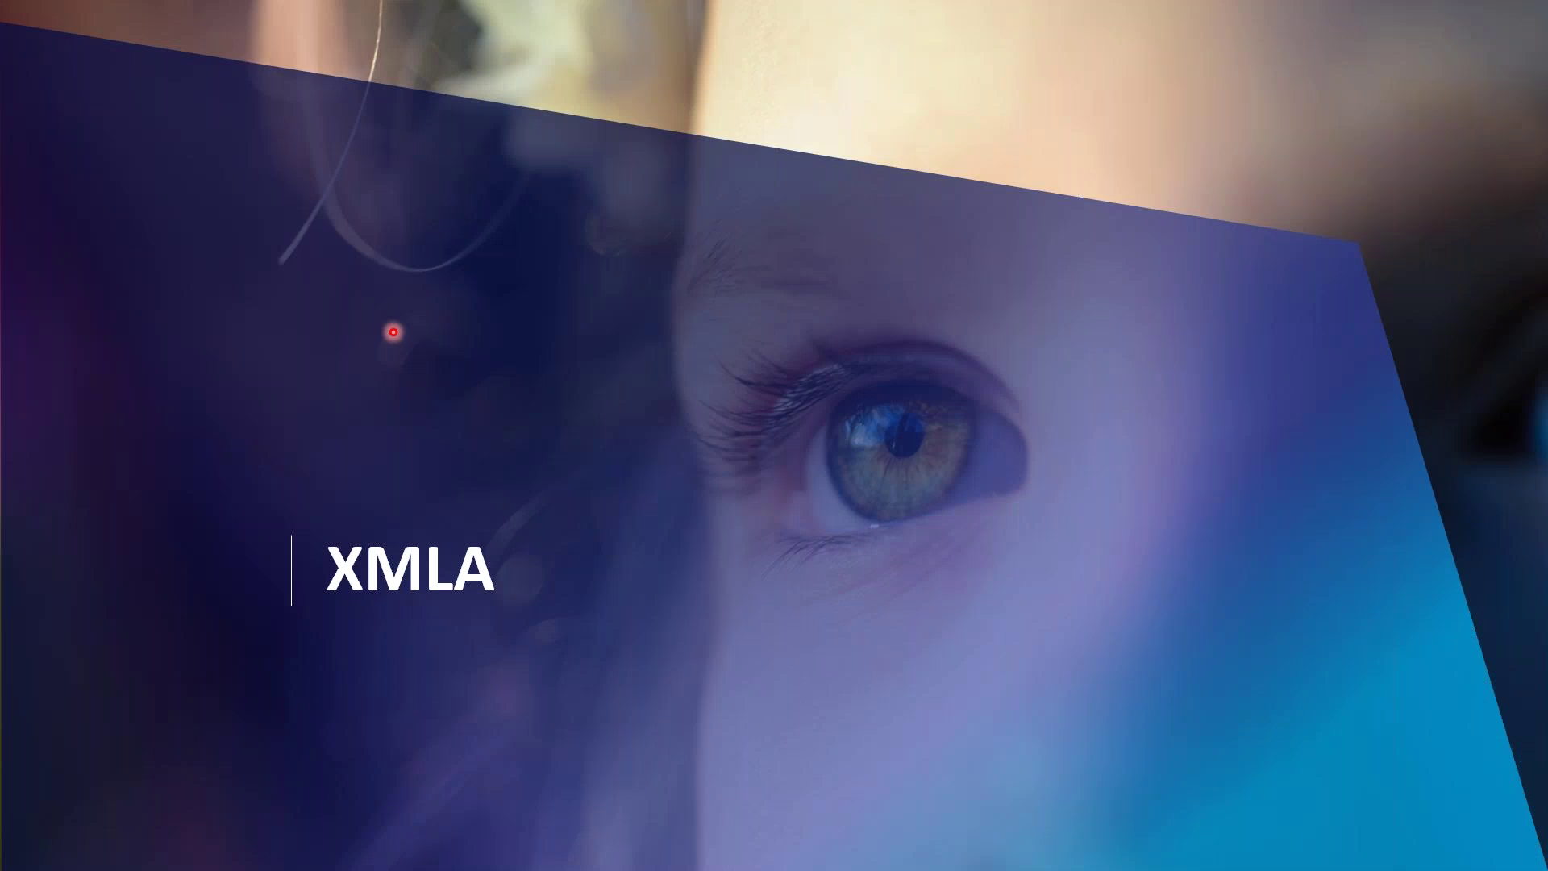
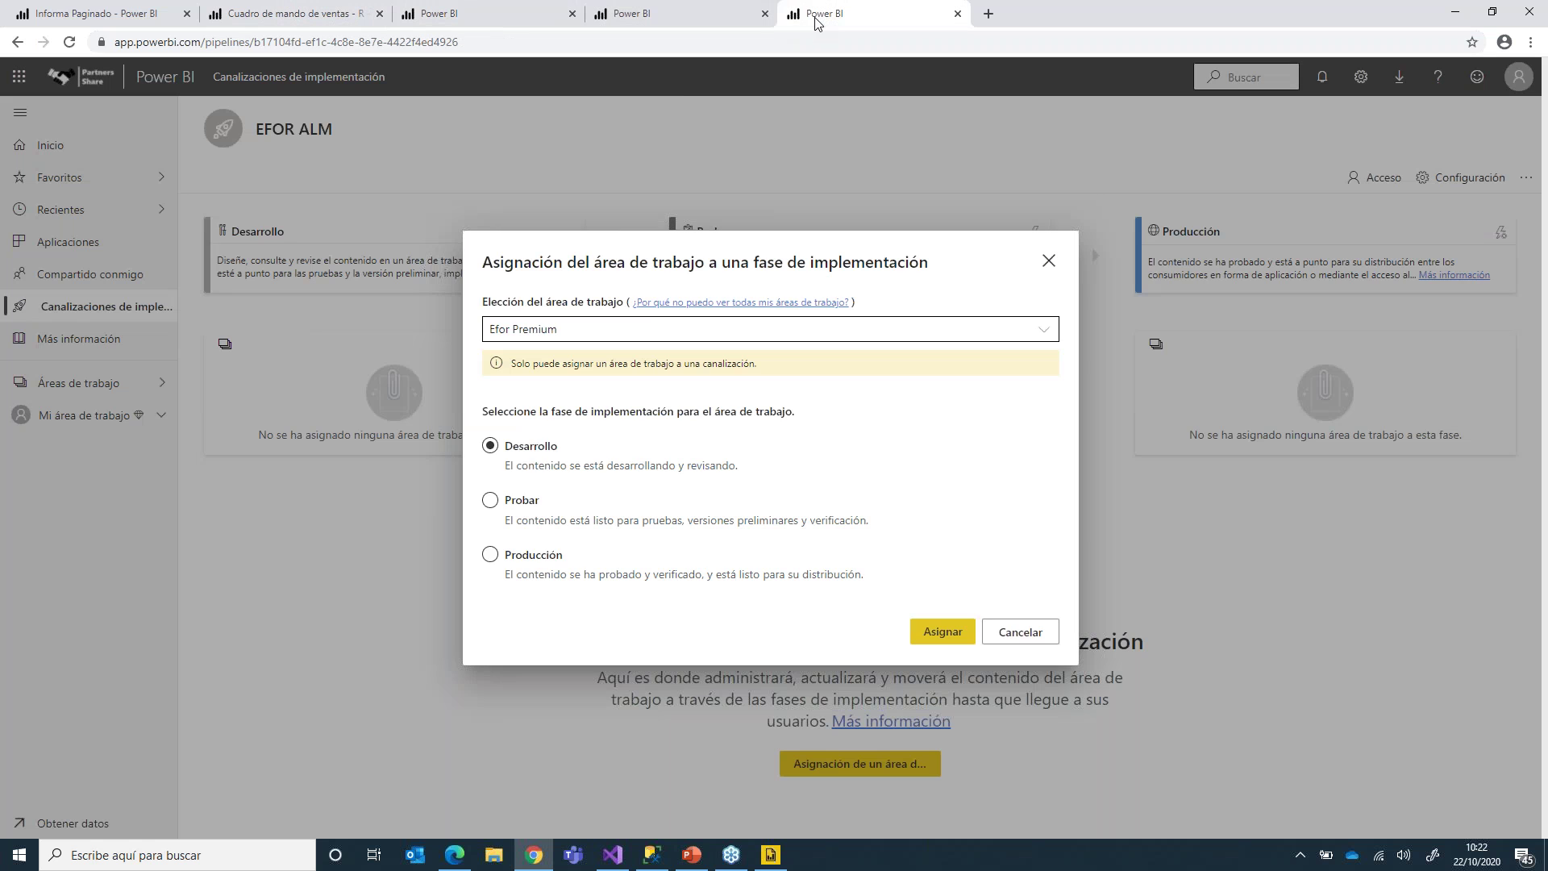
Step: Dismiss the workspace assignment for EFOR ALM and open the CRM dataflow in the Efor Premium workspace, declining recovery from cache
left_click(1049, 260)
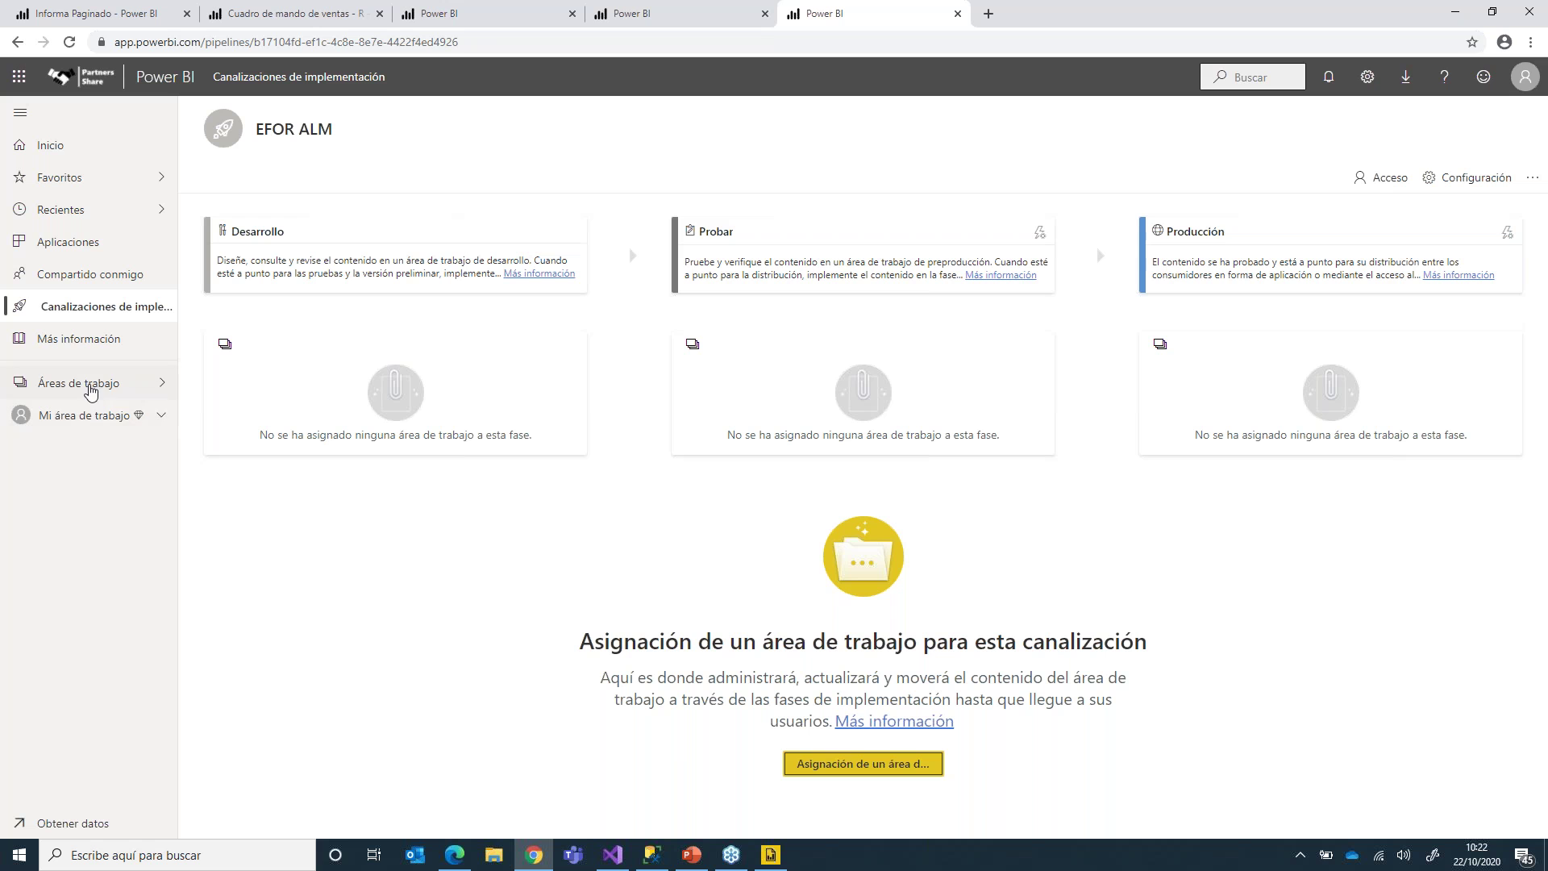
left_click(93, 421)
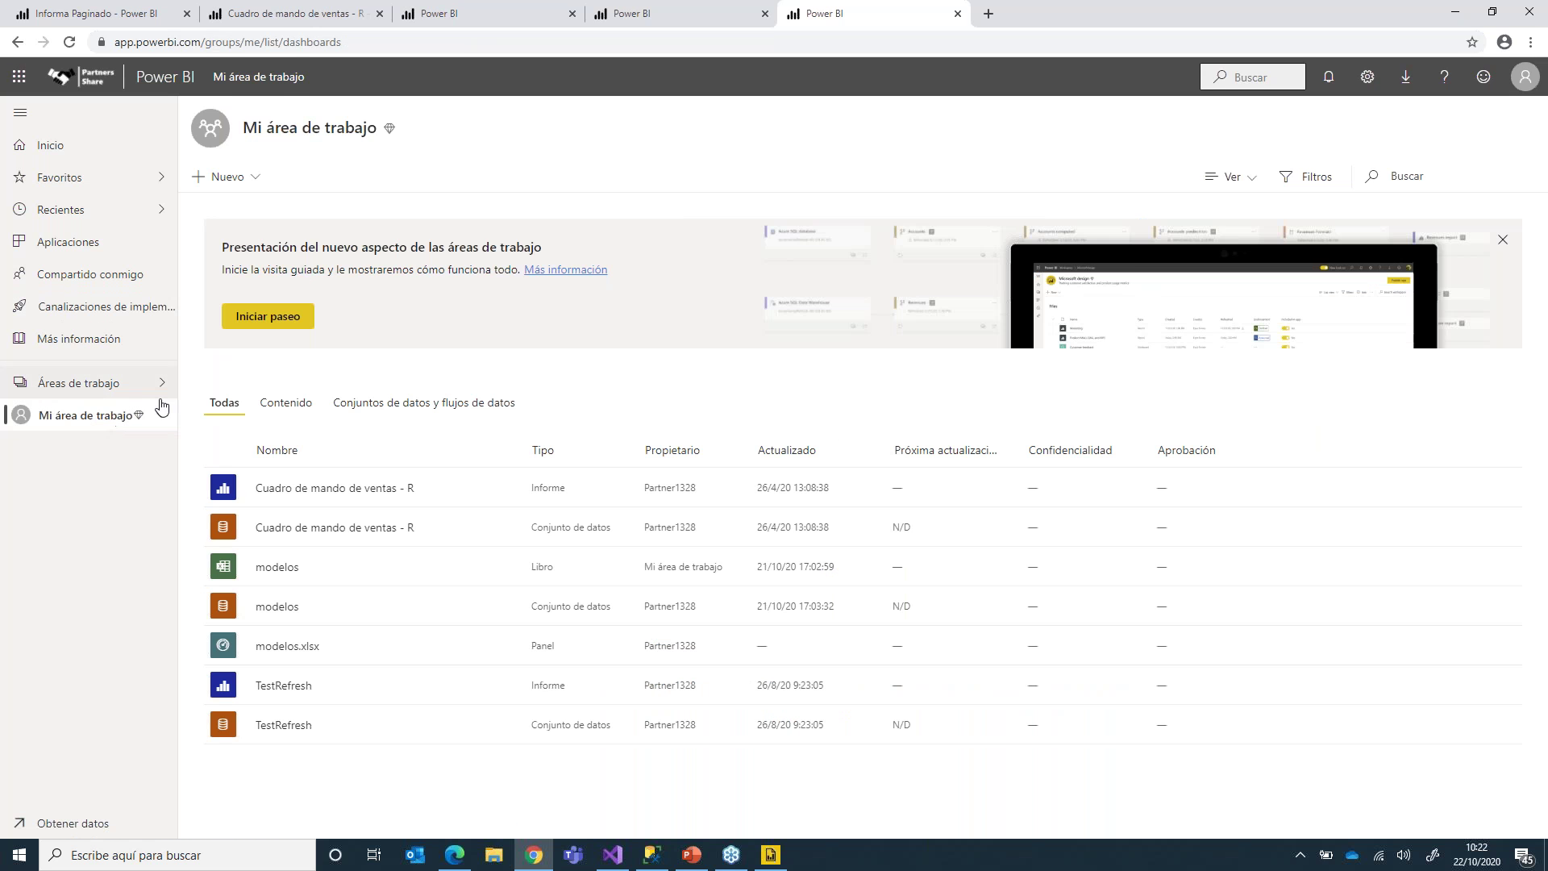
left_click(732, 14)
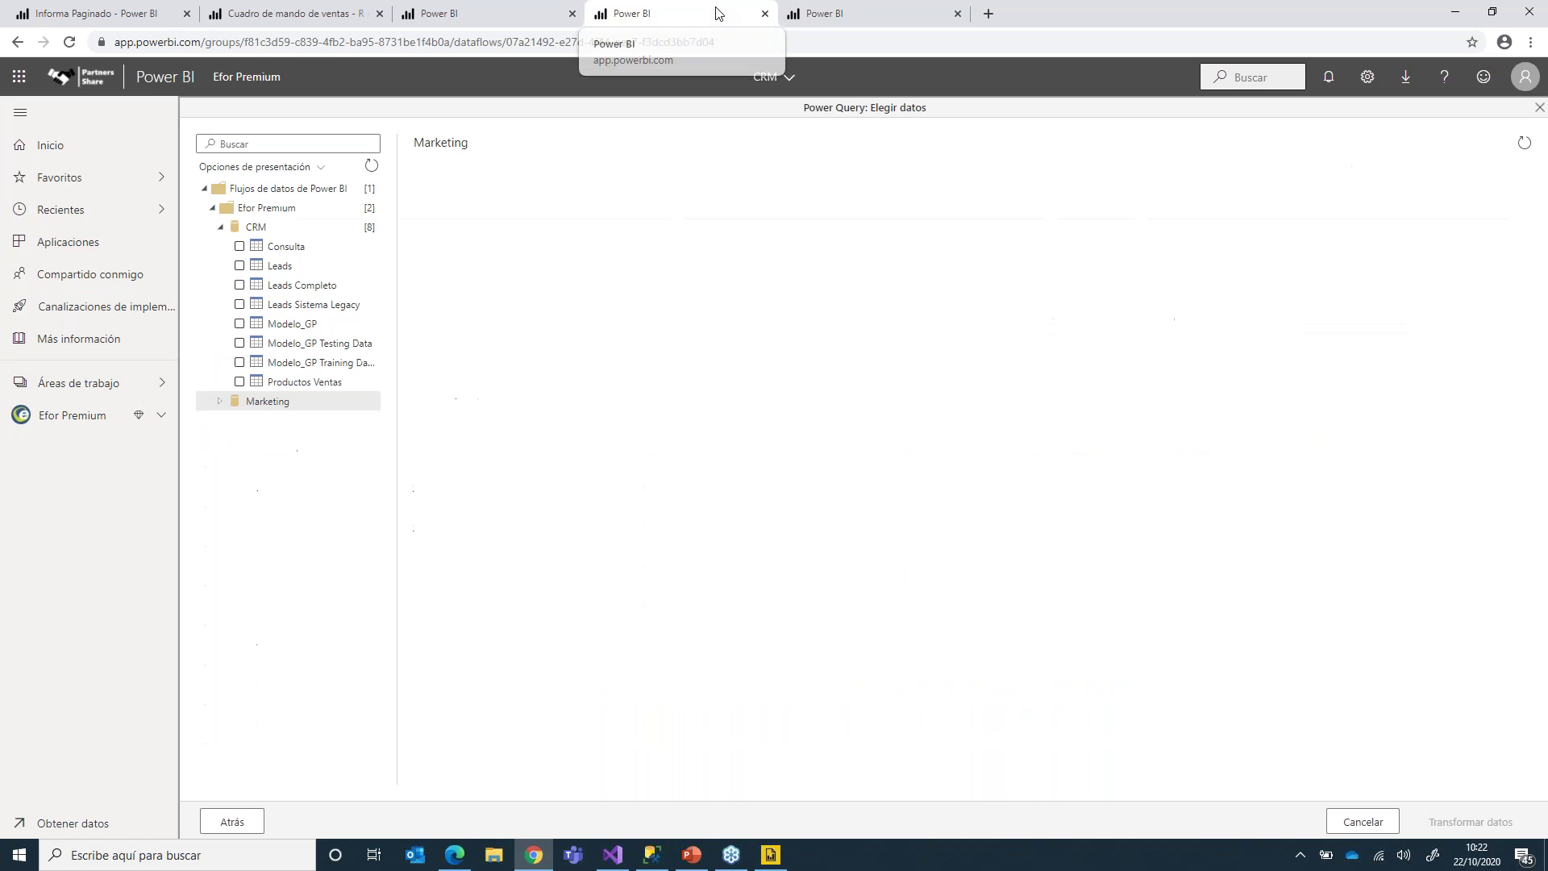
left_click(100, 383)
left_click(275, 219)
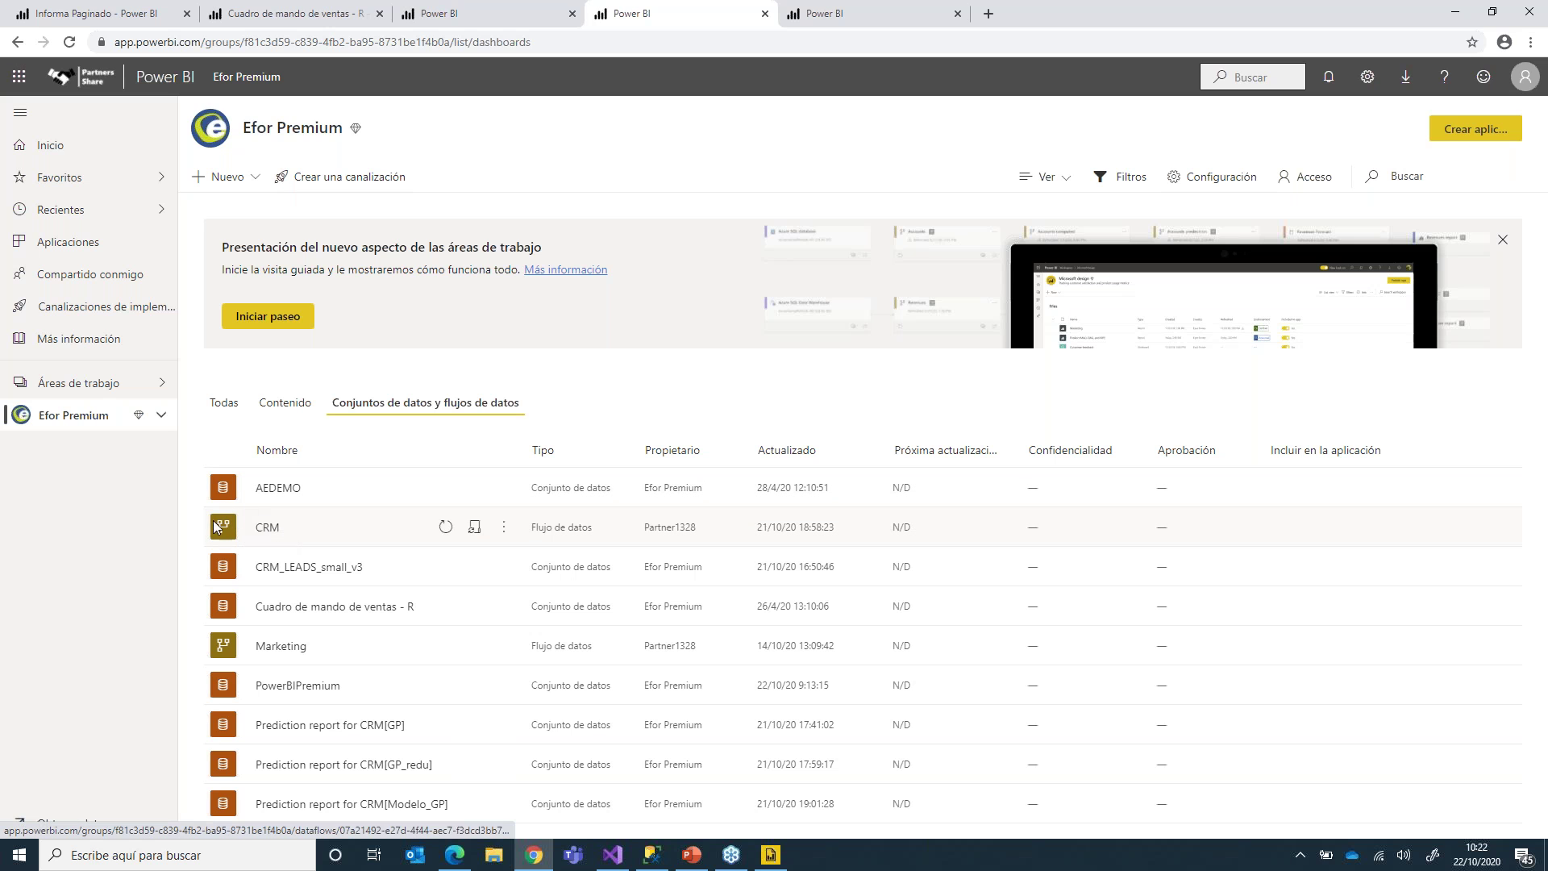
left_click(279, 529)
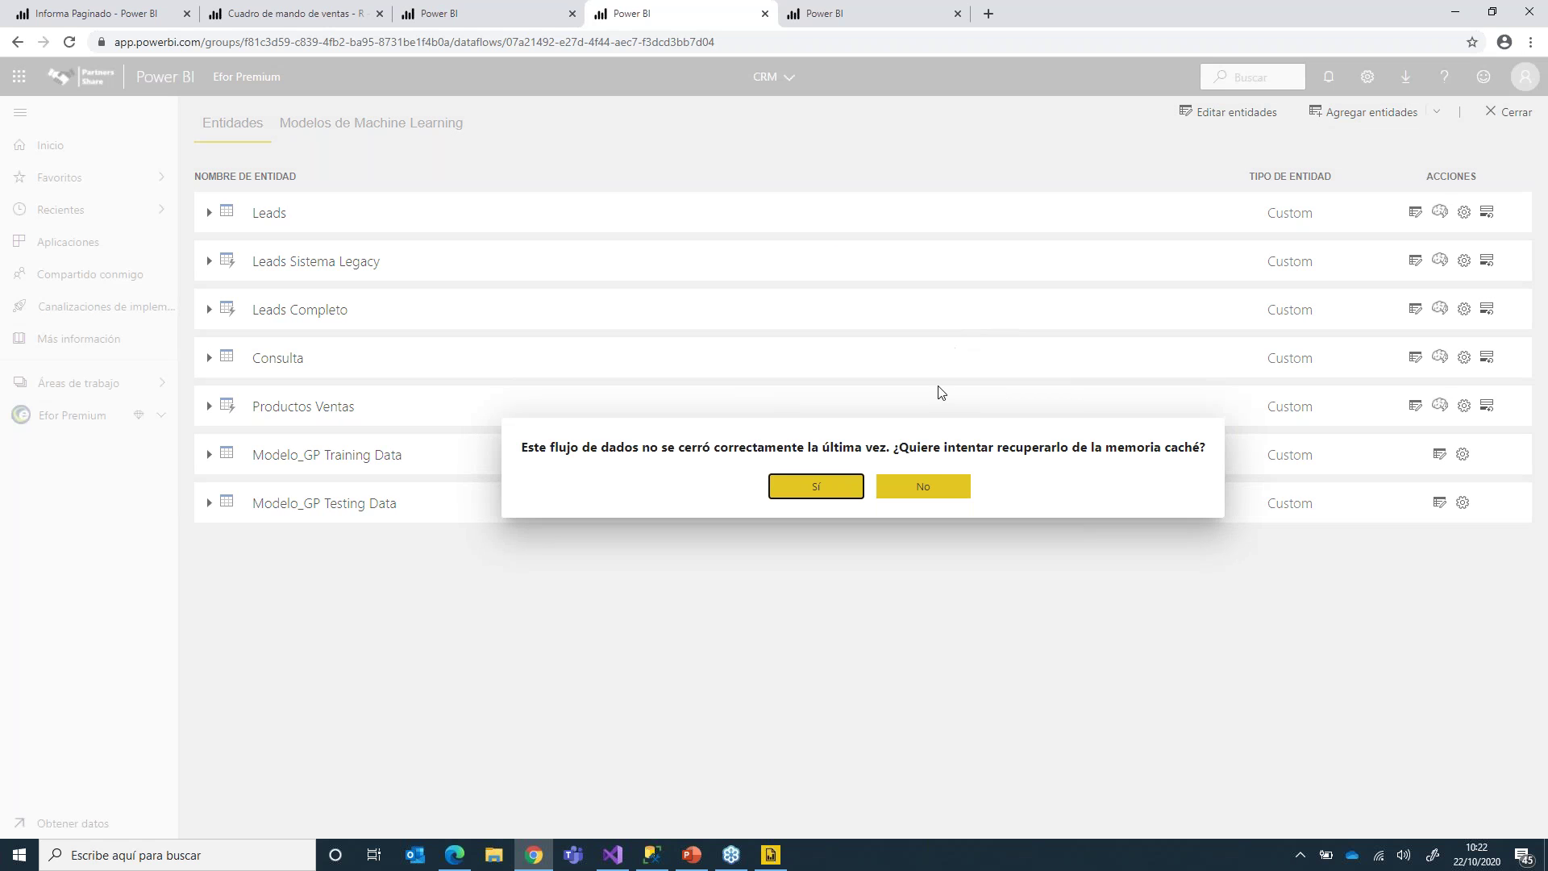
left_click(927, 494)
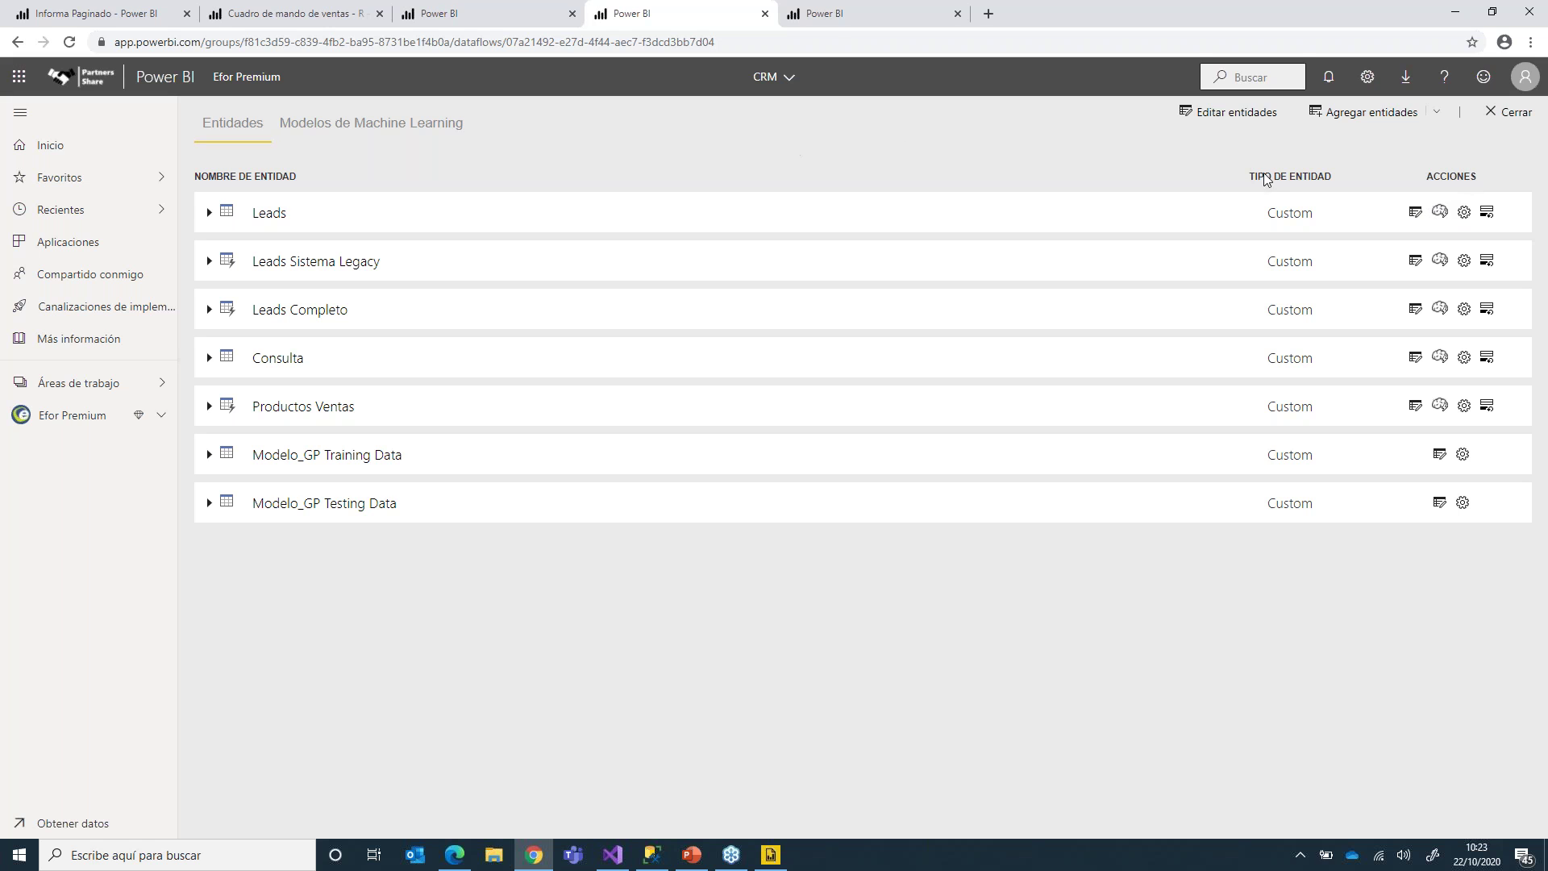
Step: Add a machine learning model to the Leads entity with Resultado as the outcome field to predict
left_click(1441, 214)
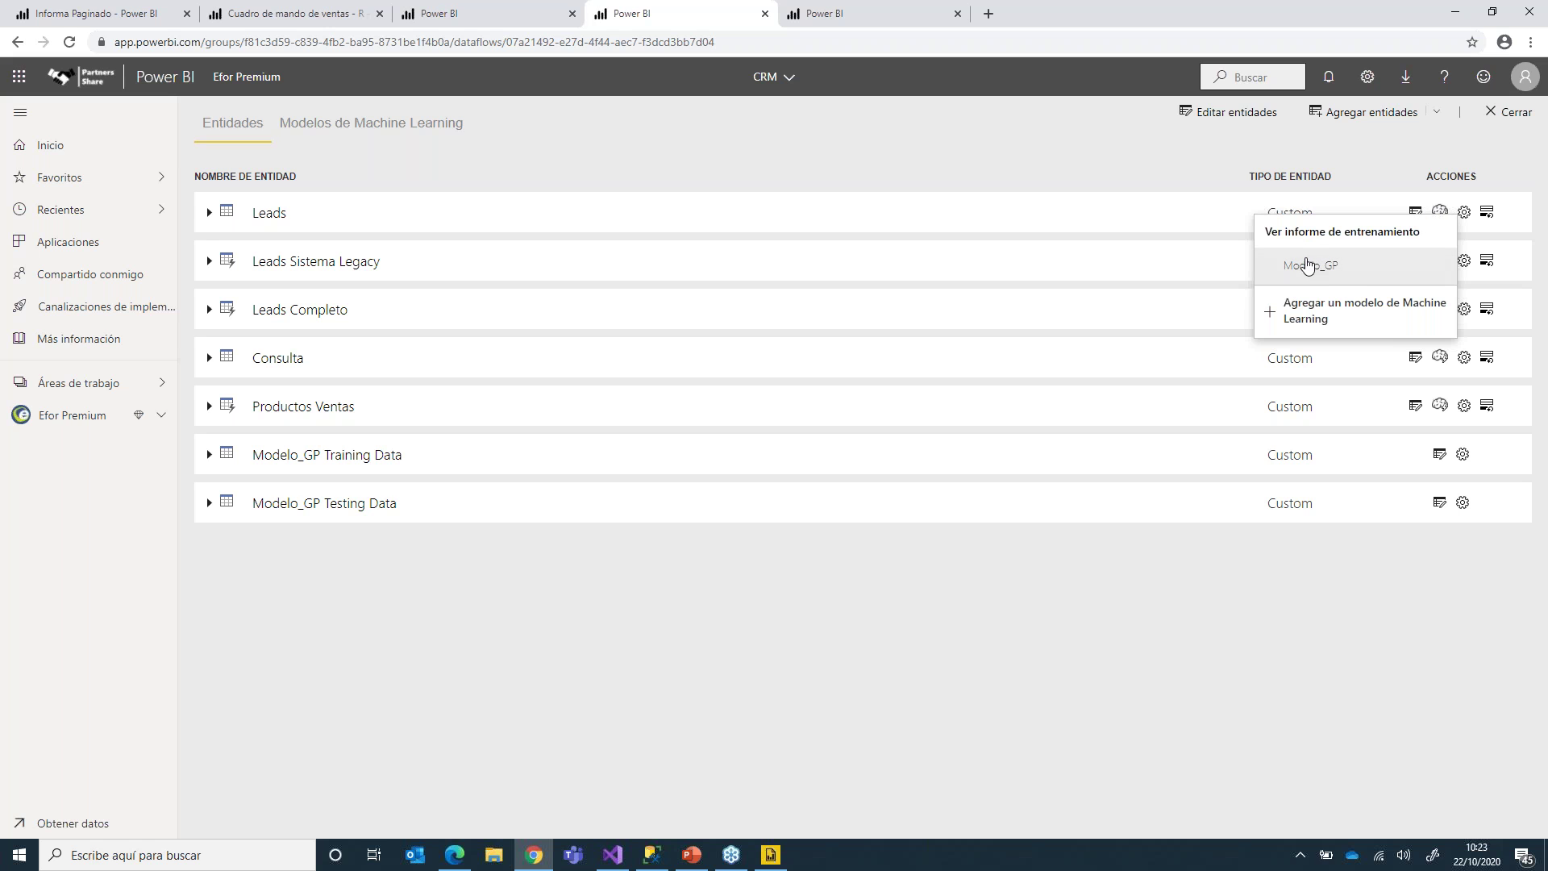
left_click(1348, 313)
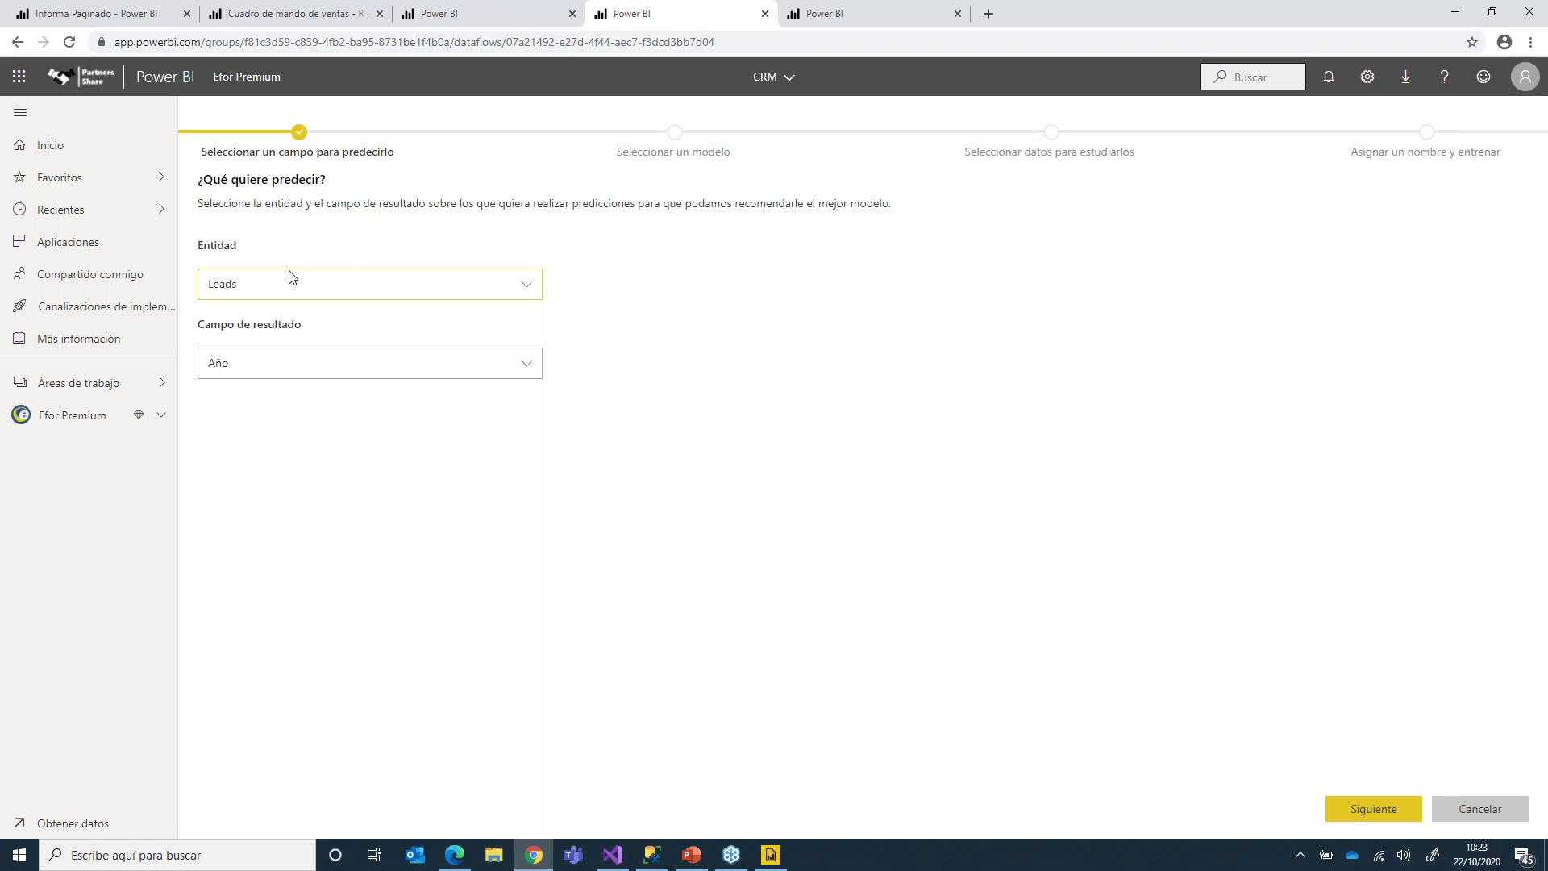
left_click(284, 362)
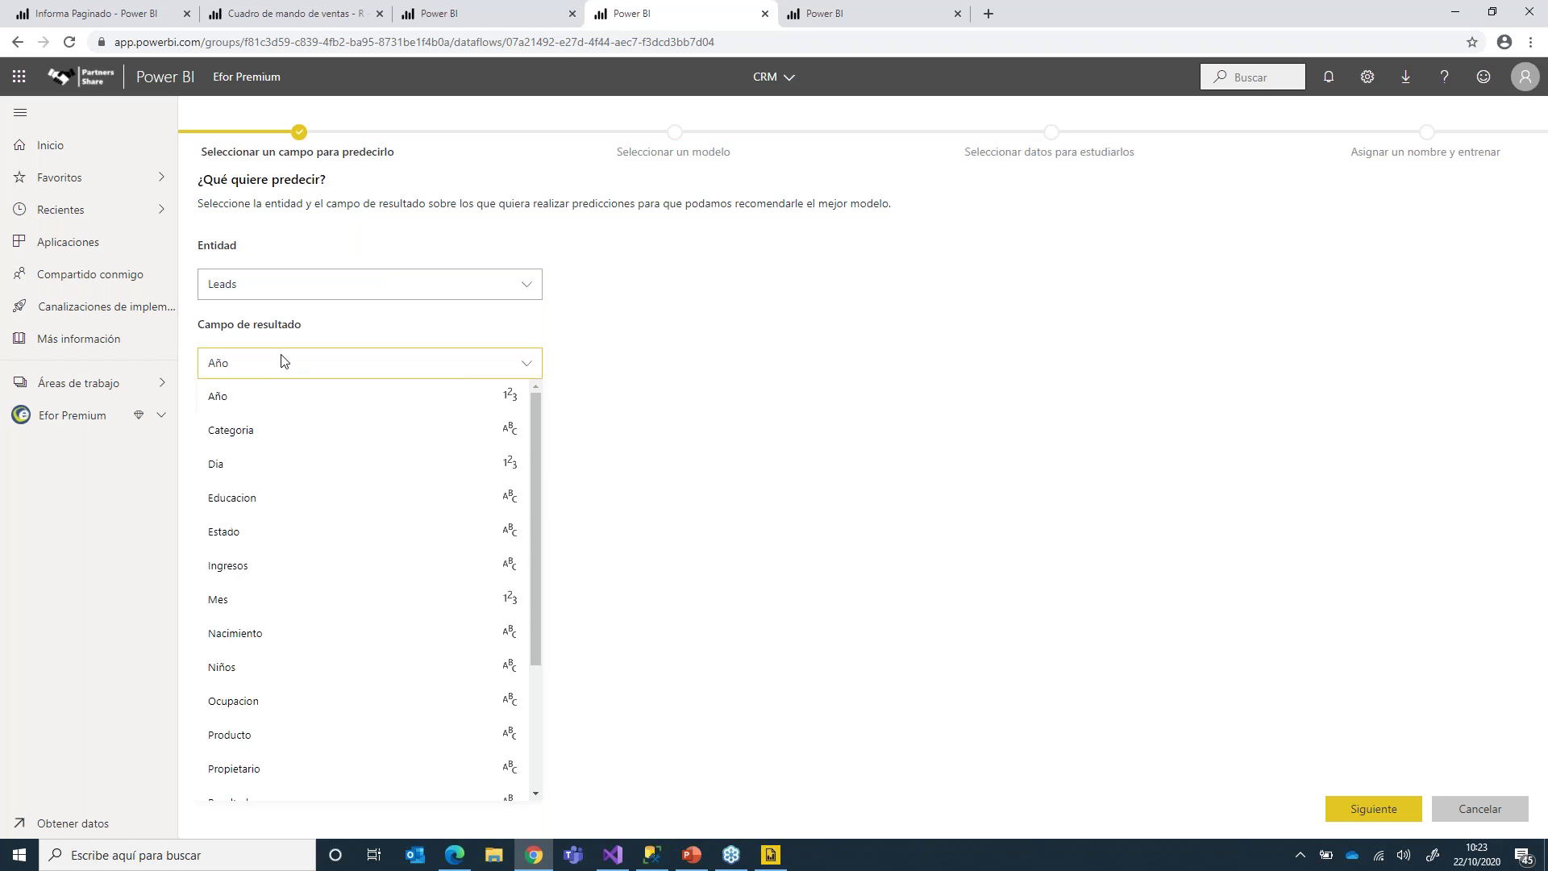
scroll(270, 657, "down", 2)
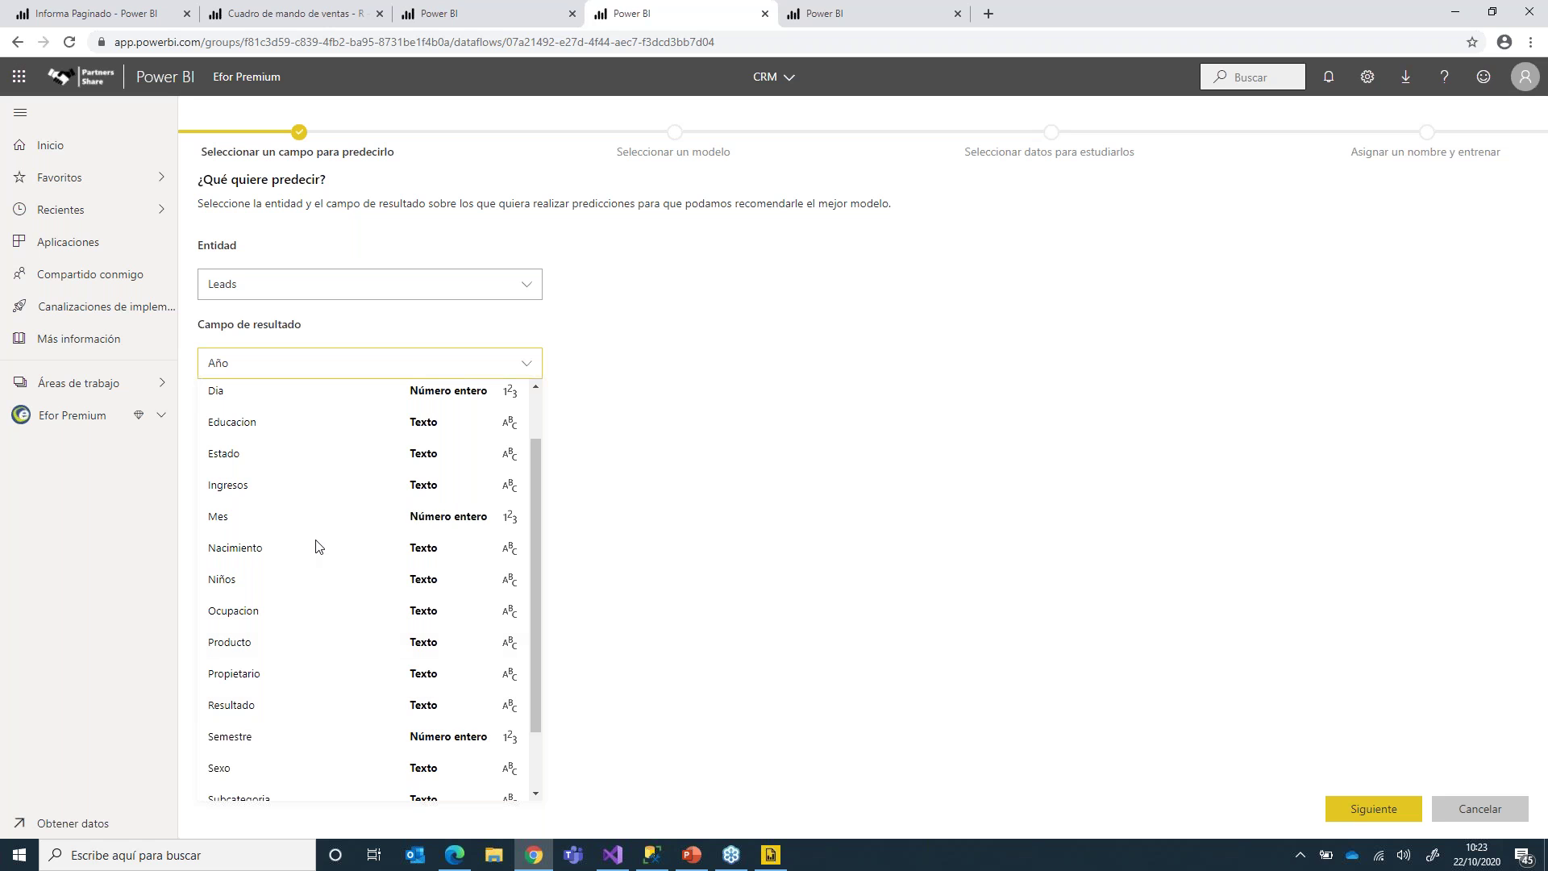
scroll(315, 535, "up", 2)
scroll(315, 534, "down", 3)
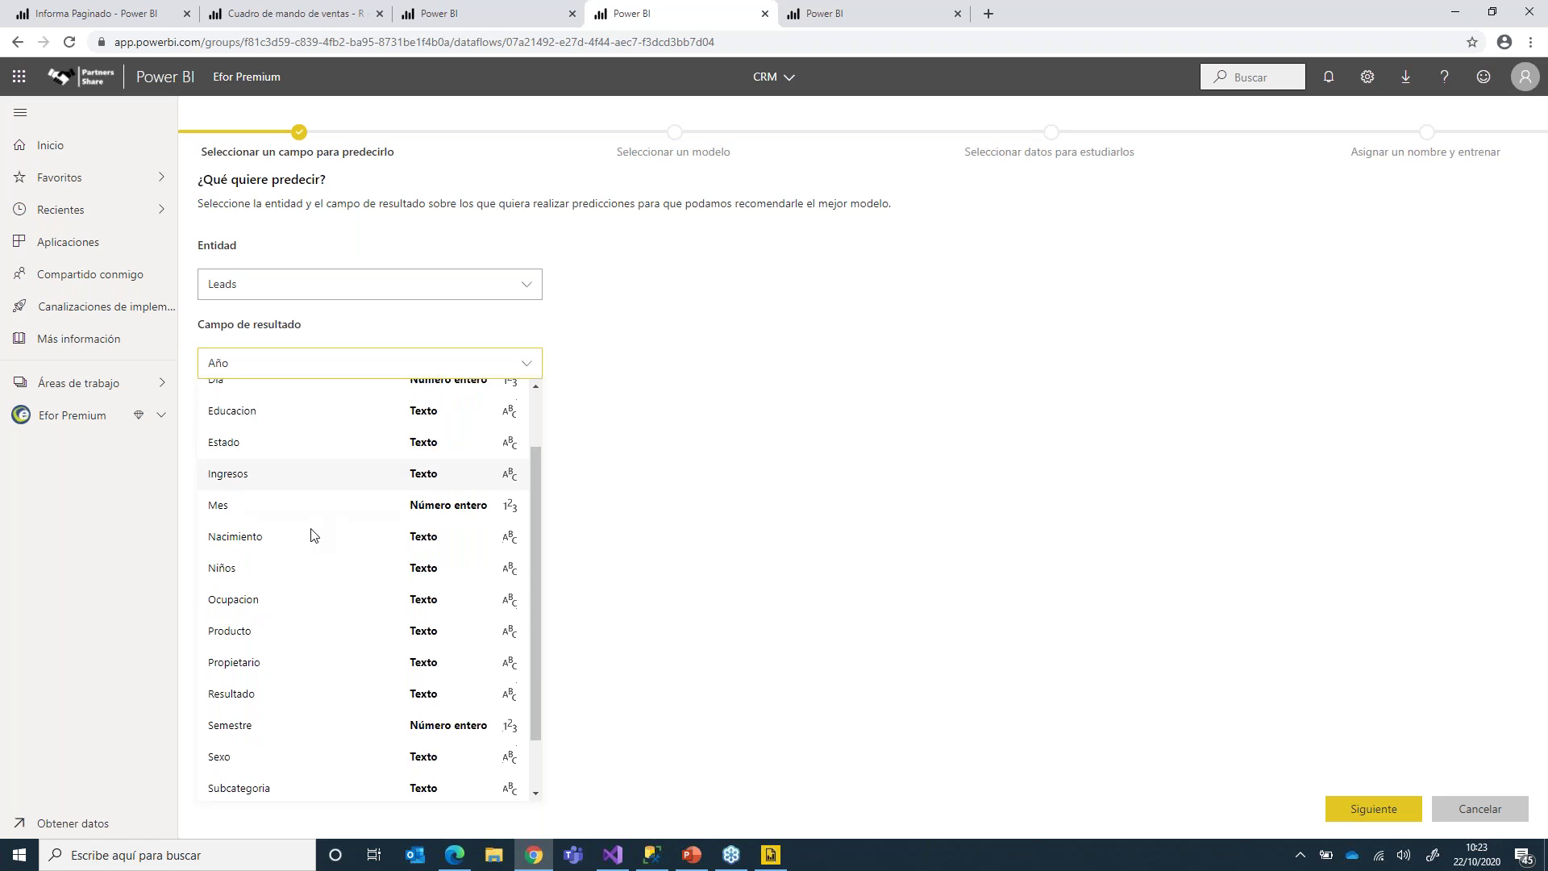
scroll(315, 535, "down", 1)
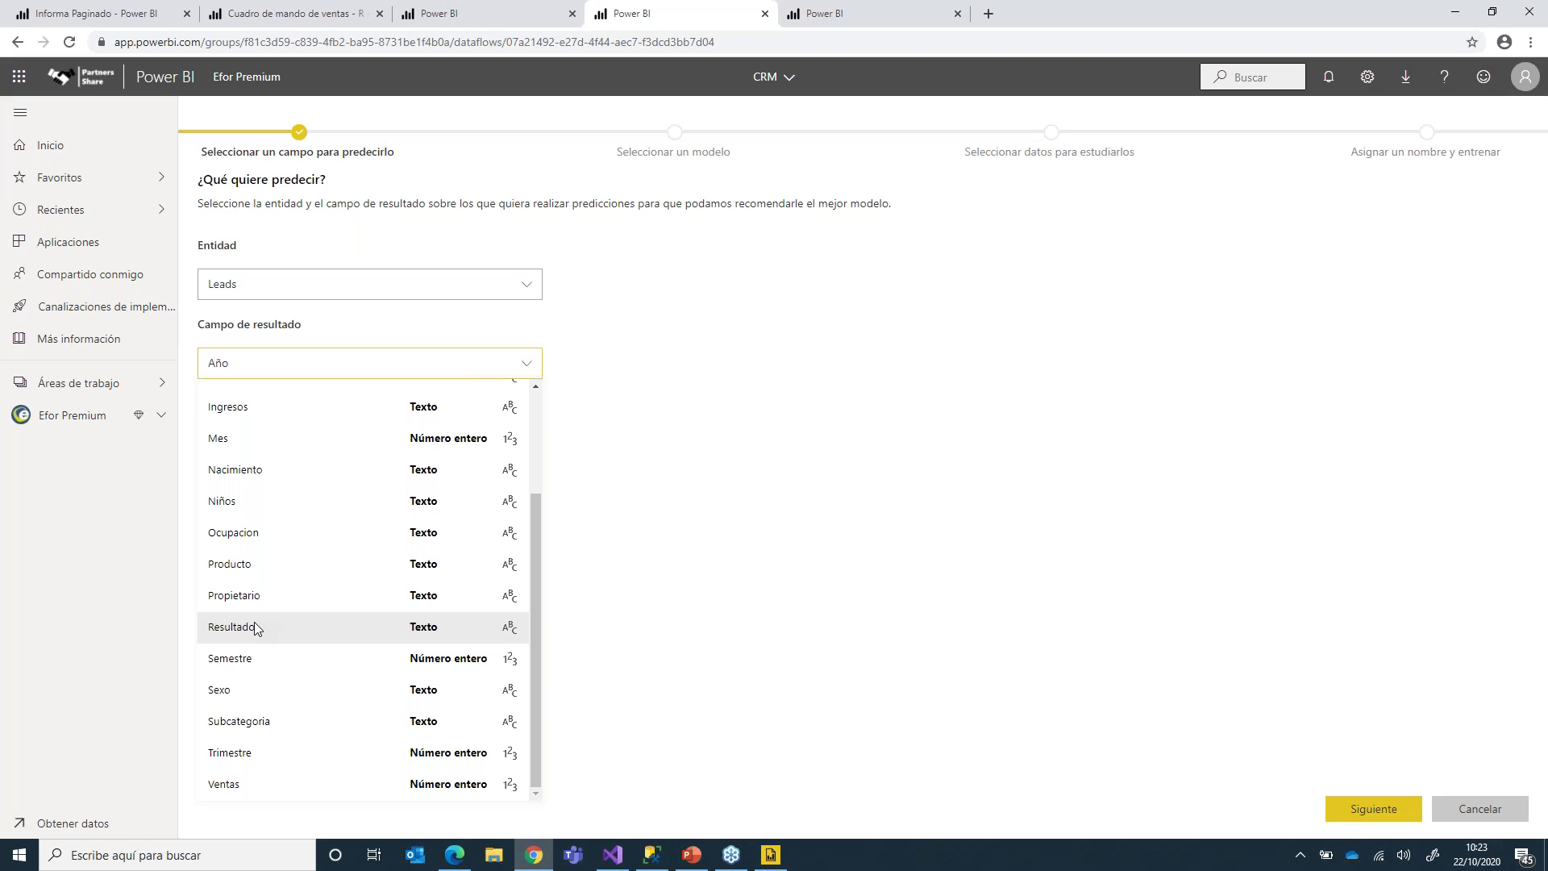
left_click(256, 629)
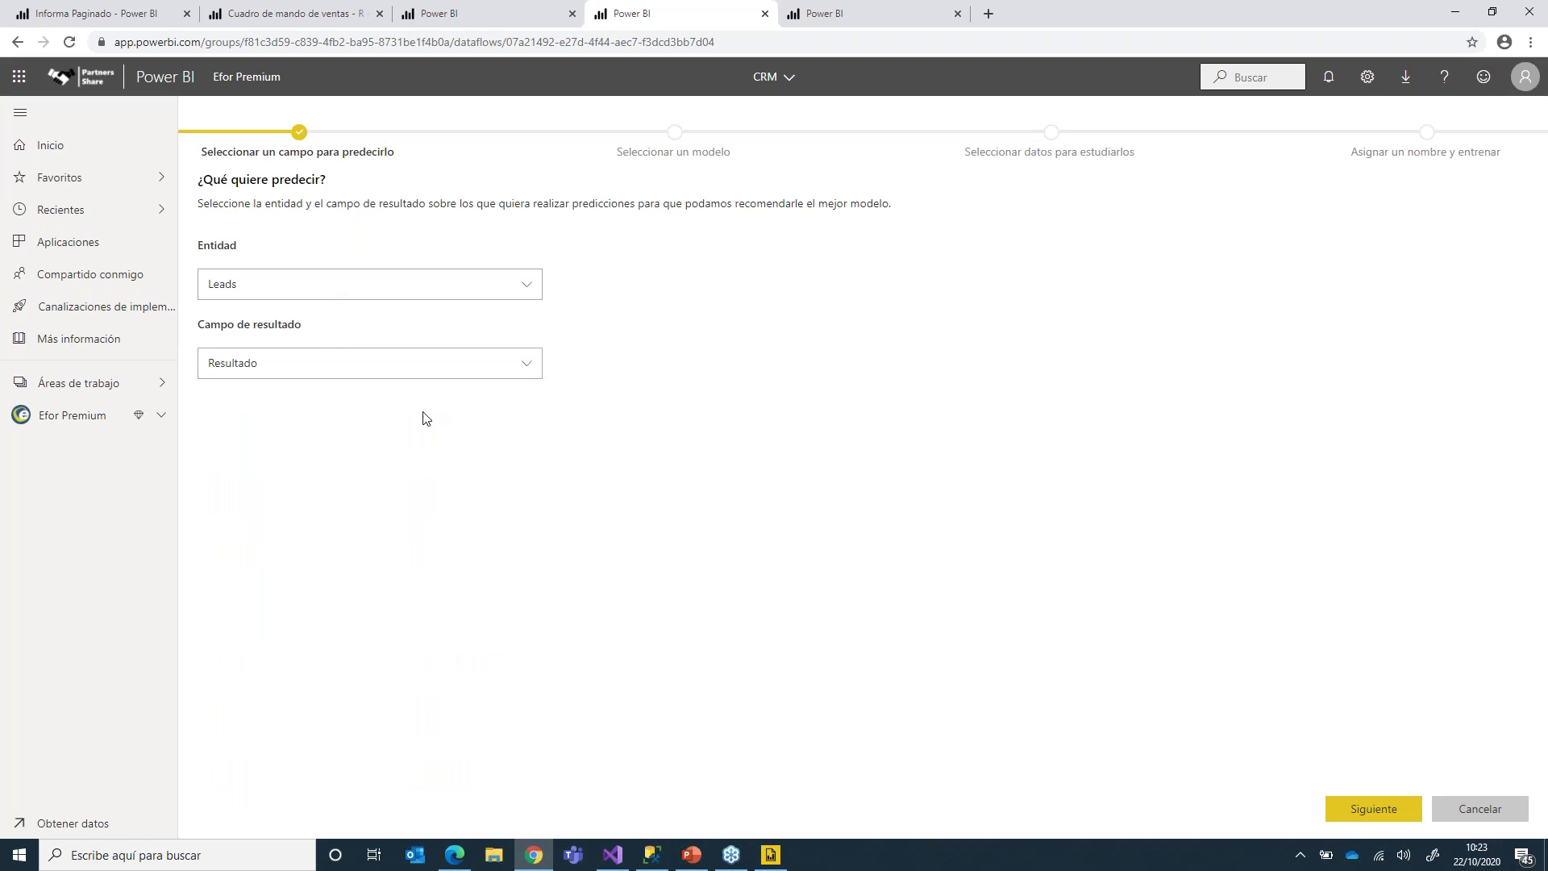
left_click(1373, 809)
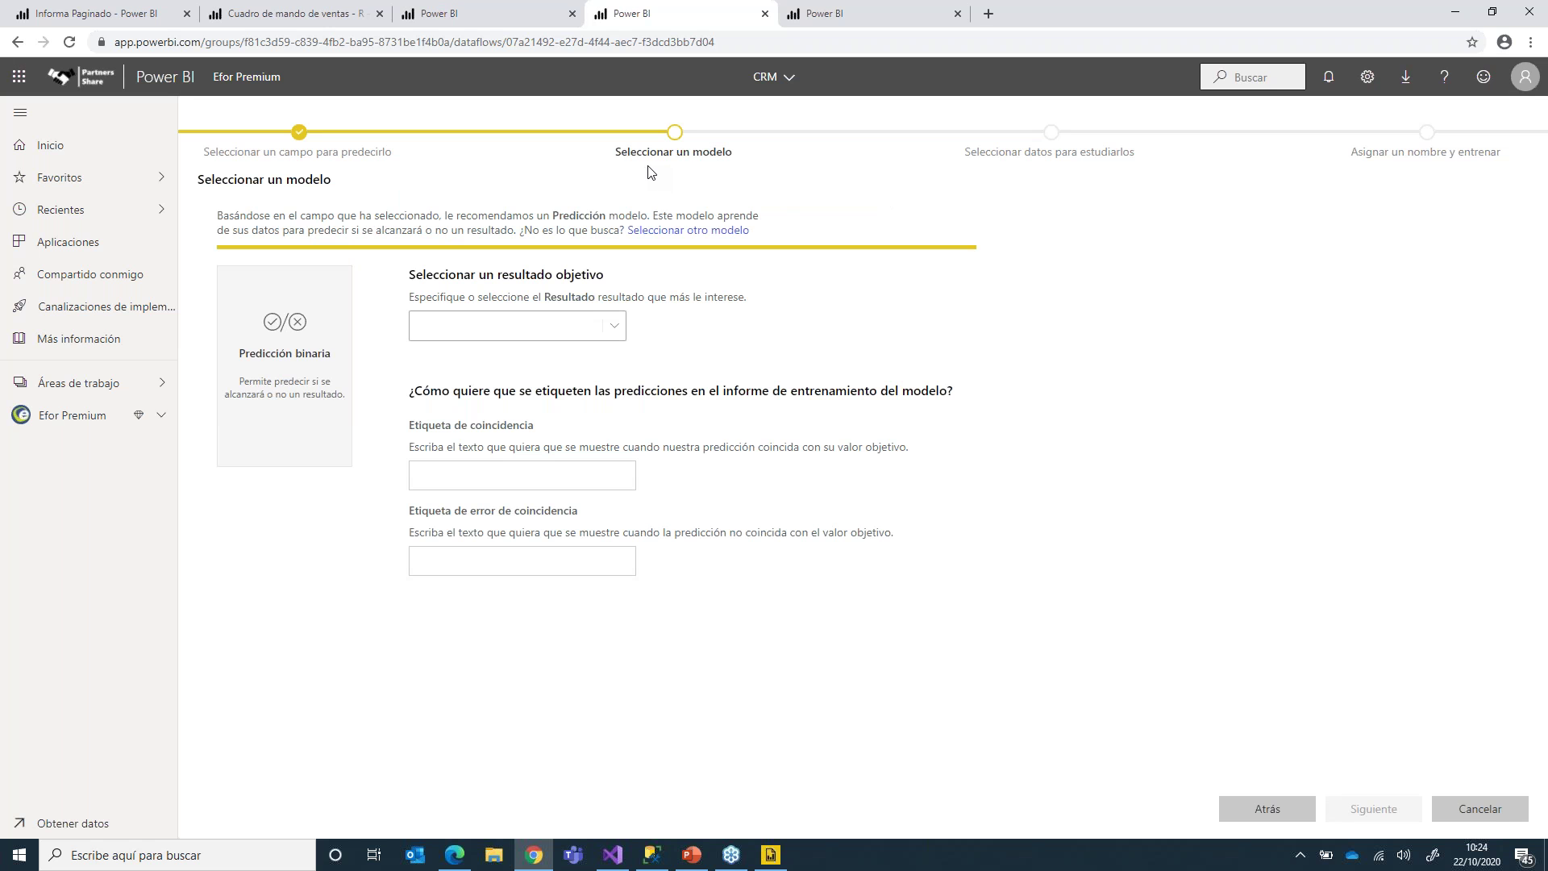
Step: Set the binary prediction's target outcome to Ganado and its mismatch label to Perdido, and proceed to the training data selection
left_click(523, 326)
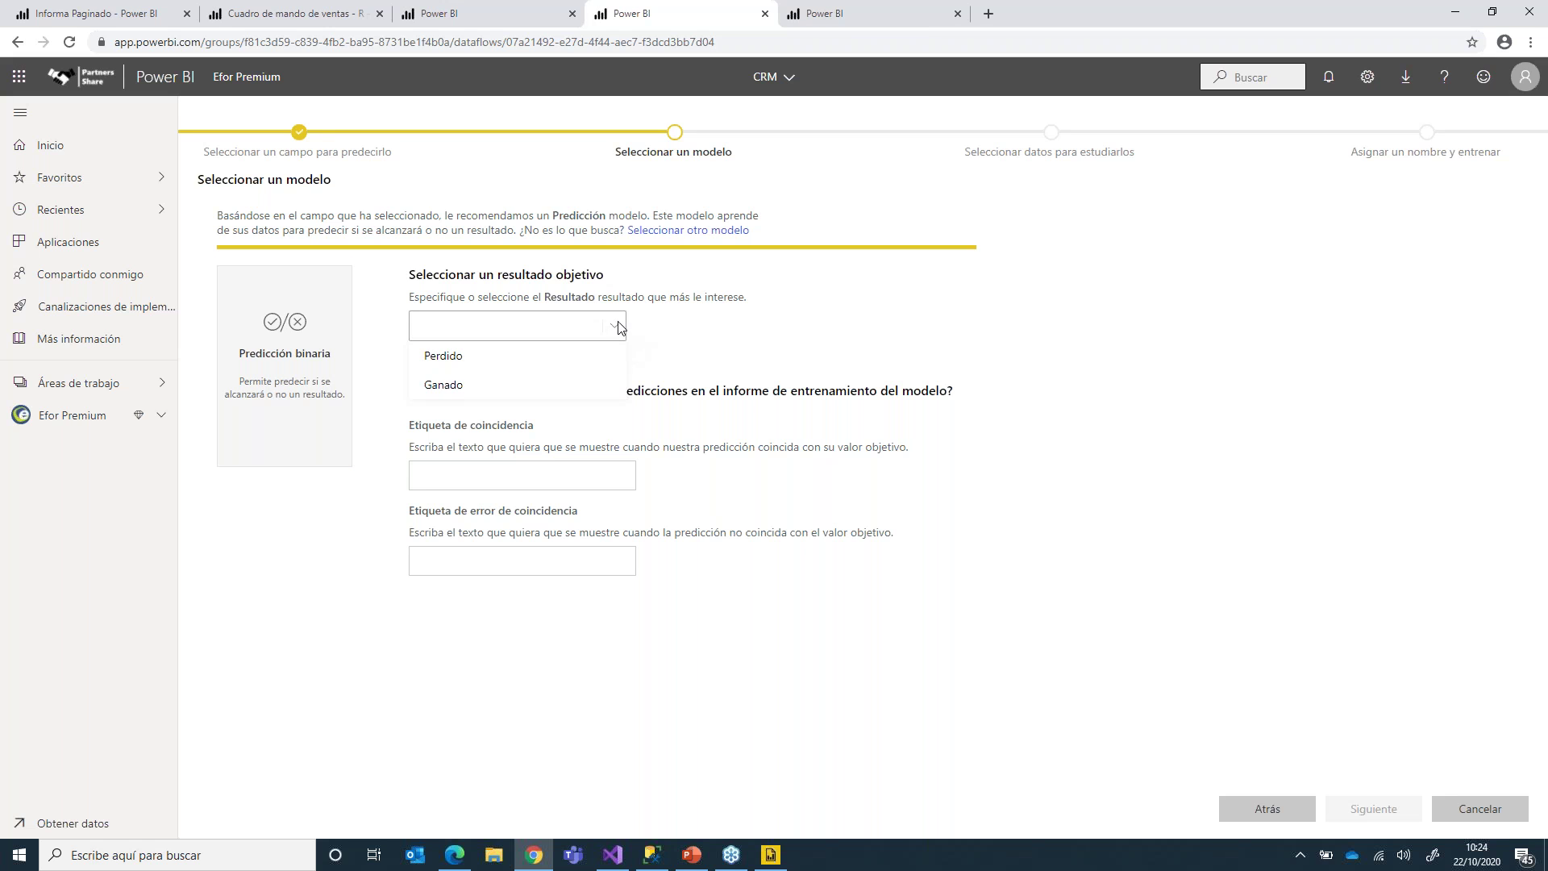
left_click(457, 384)
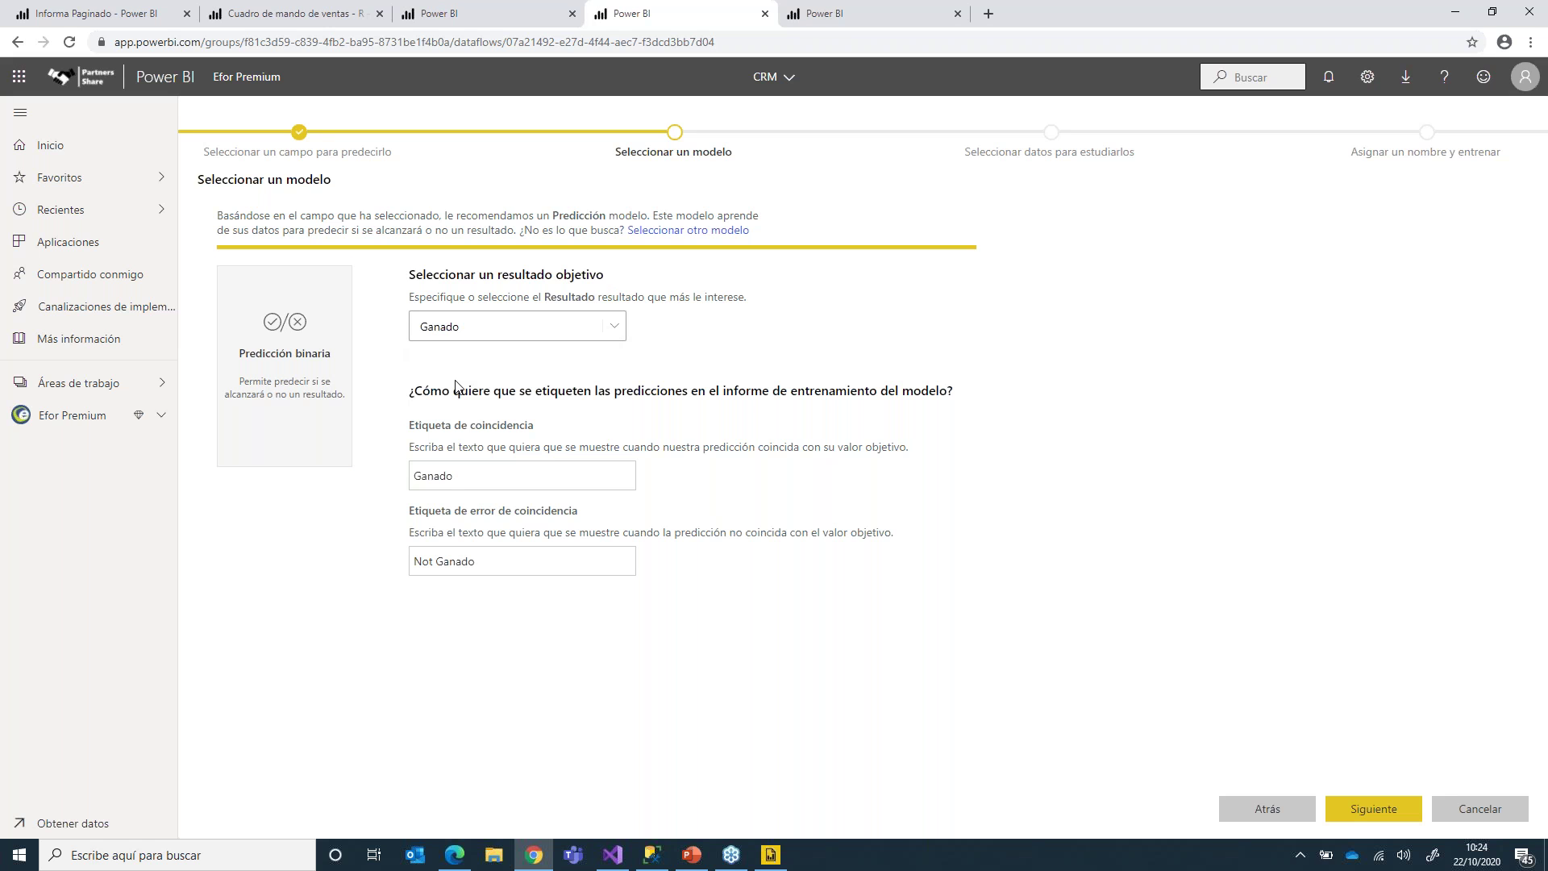
left_click_drag(515, 570, 280, 552)
type("Perdido")
left_click(1364, 811)
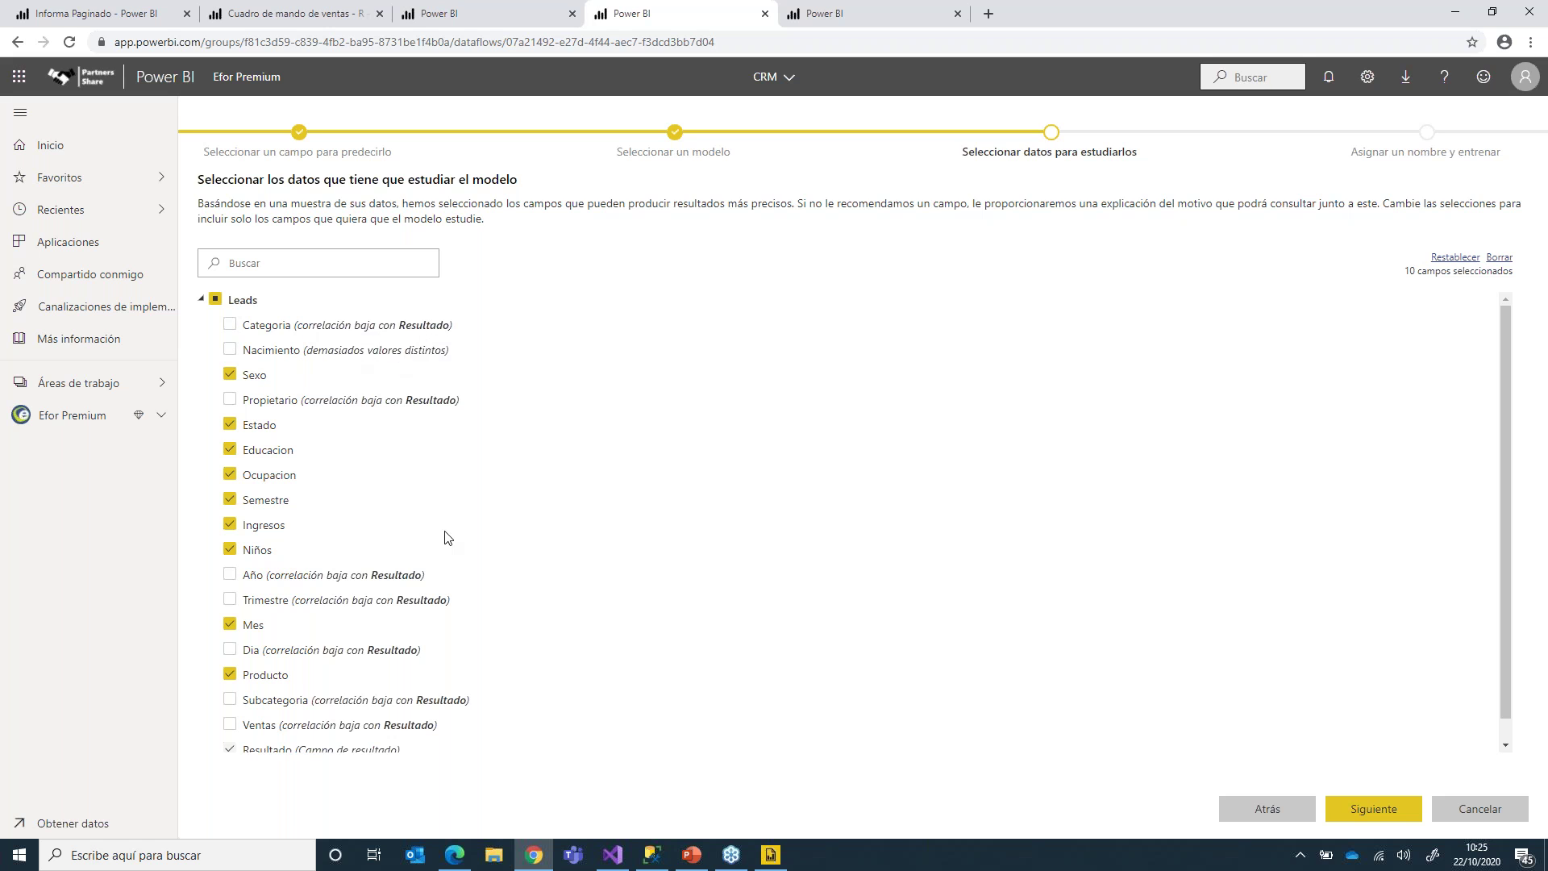
Step: Review the recommended Leads fields and accept them as the data the model studies
scroll(448, 538, "down", 1)
scroll(448, 538, "up", 1)
left_click(1377, 813)
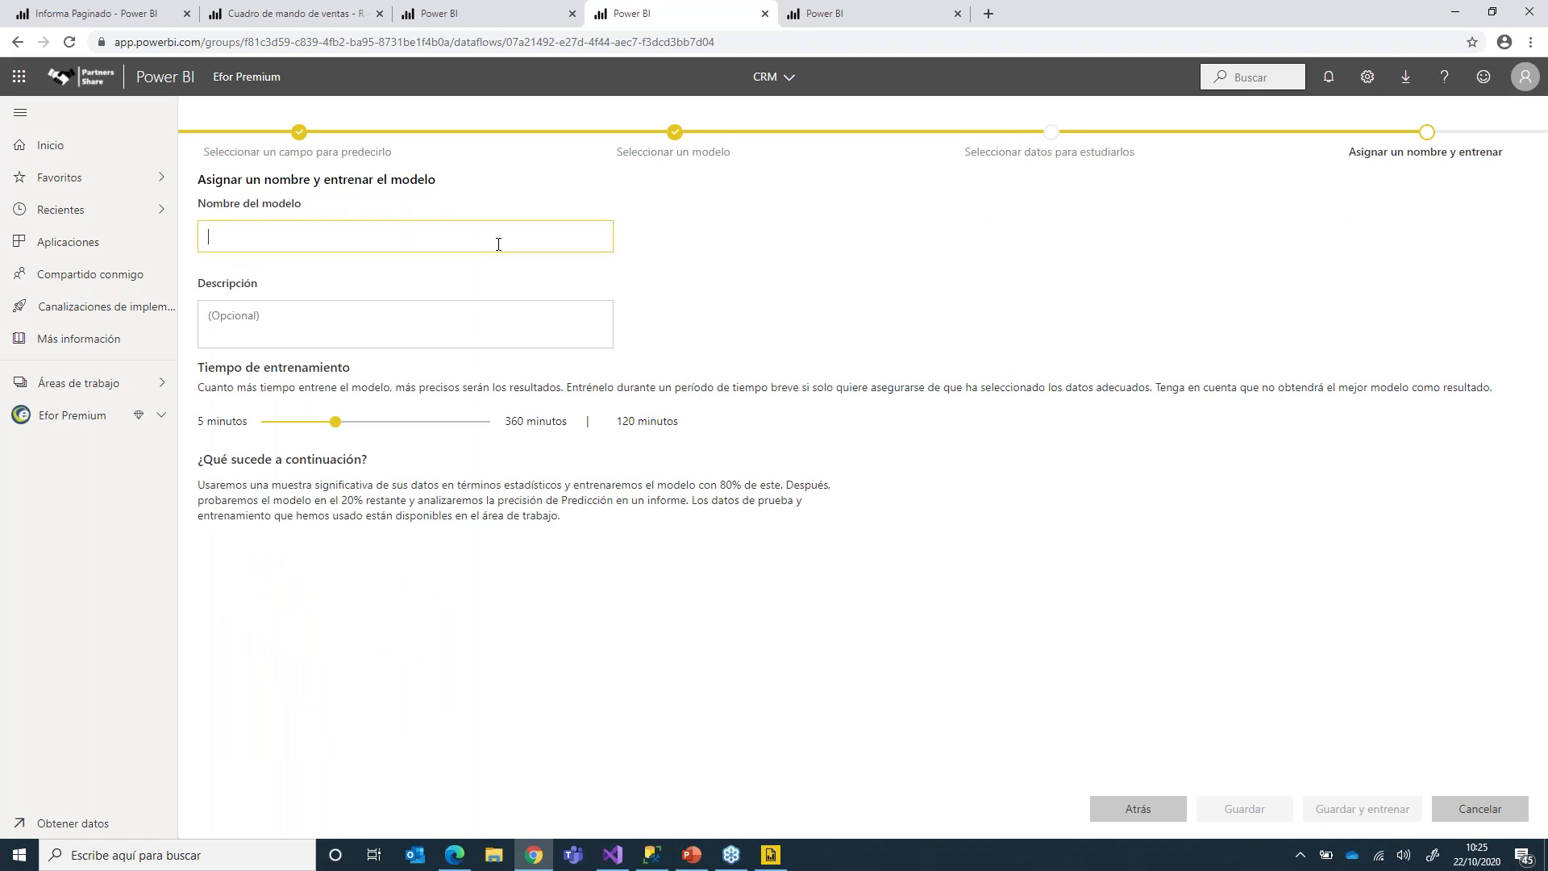
Step: Name the model Demo_webinar, set its training time to 13 minutes, and save and train it
type("Demo")
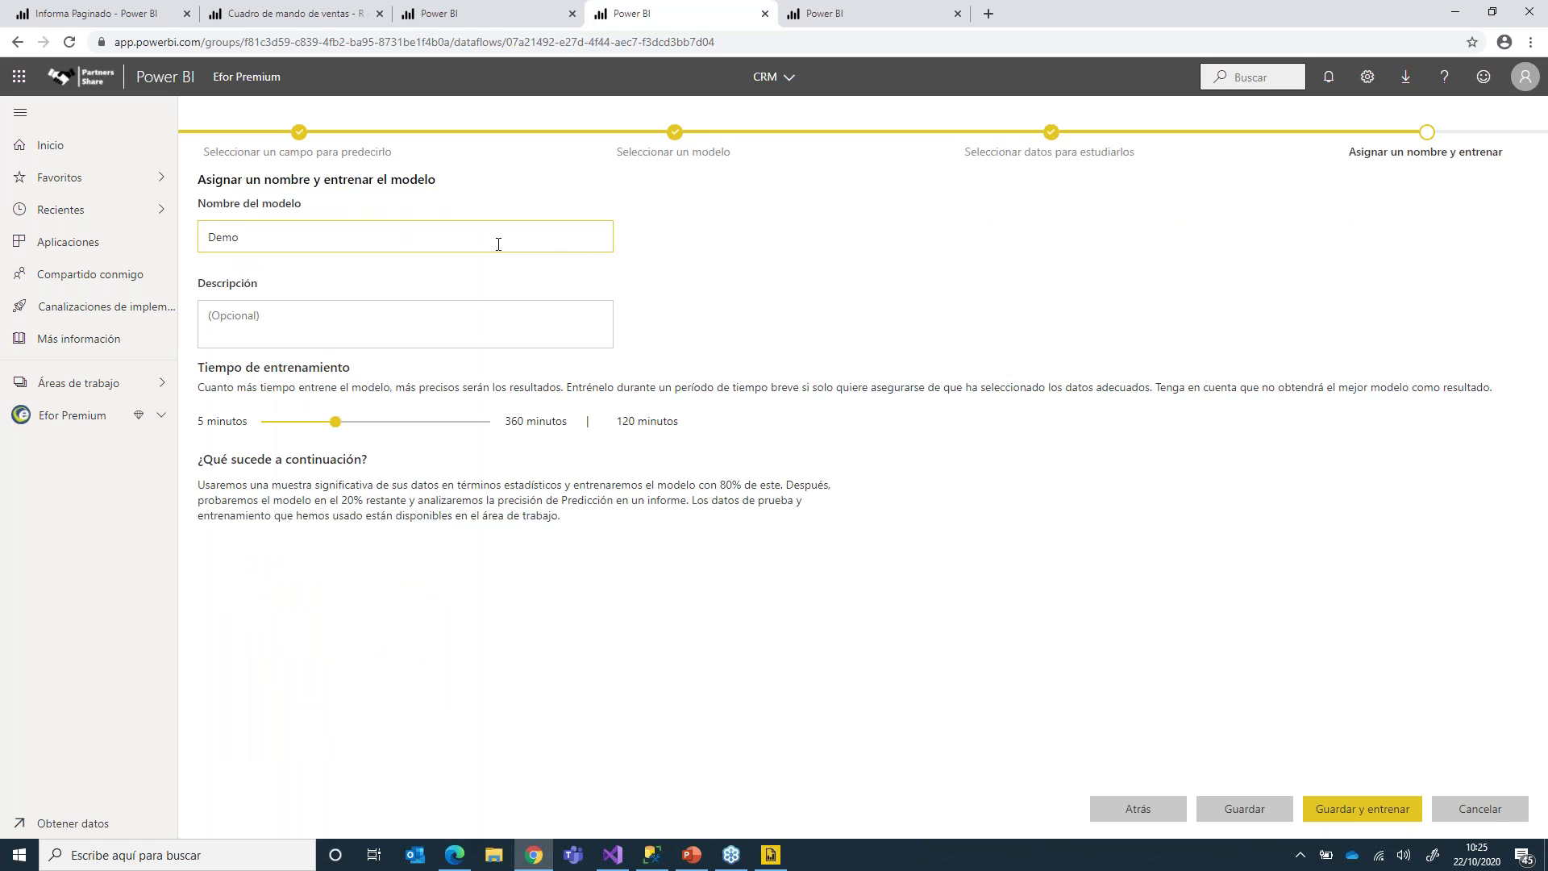
type("_webinar")
left_click_drag(335, 421, 509, 437)
left_click_drag(460, 425, 271, 427)
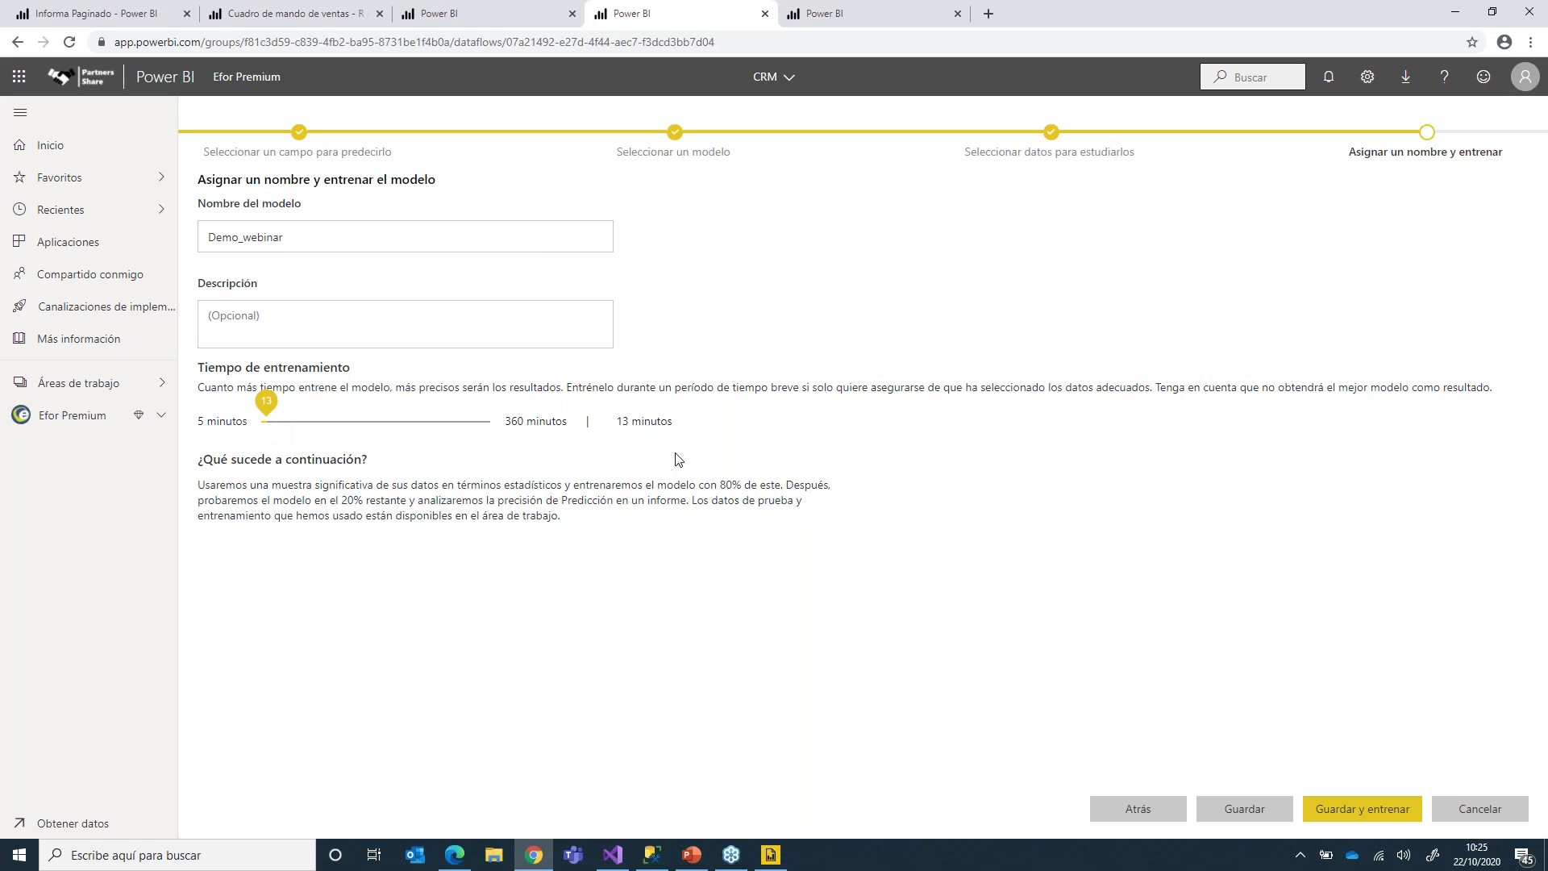
left_click(1368, 811)
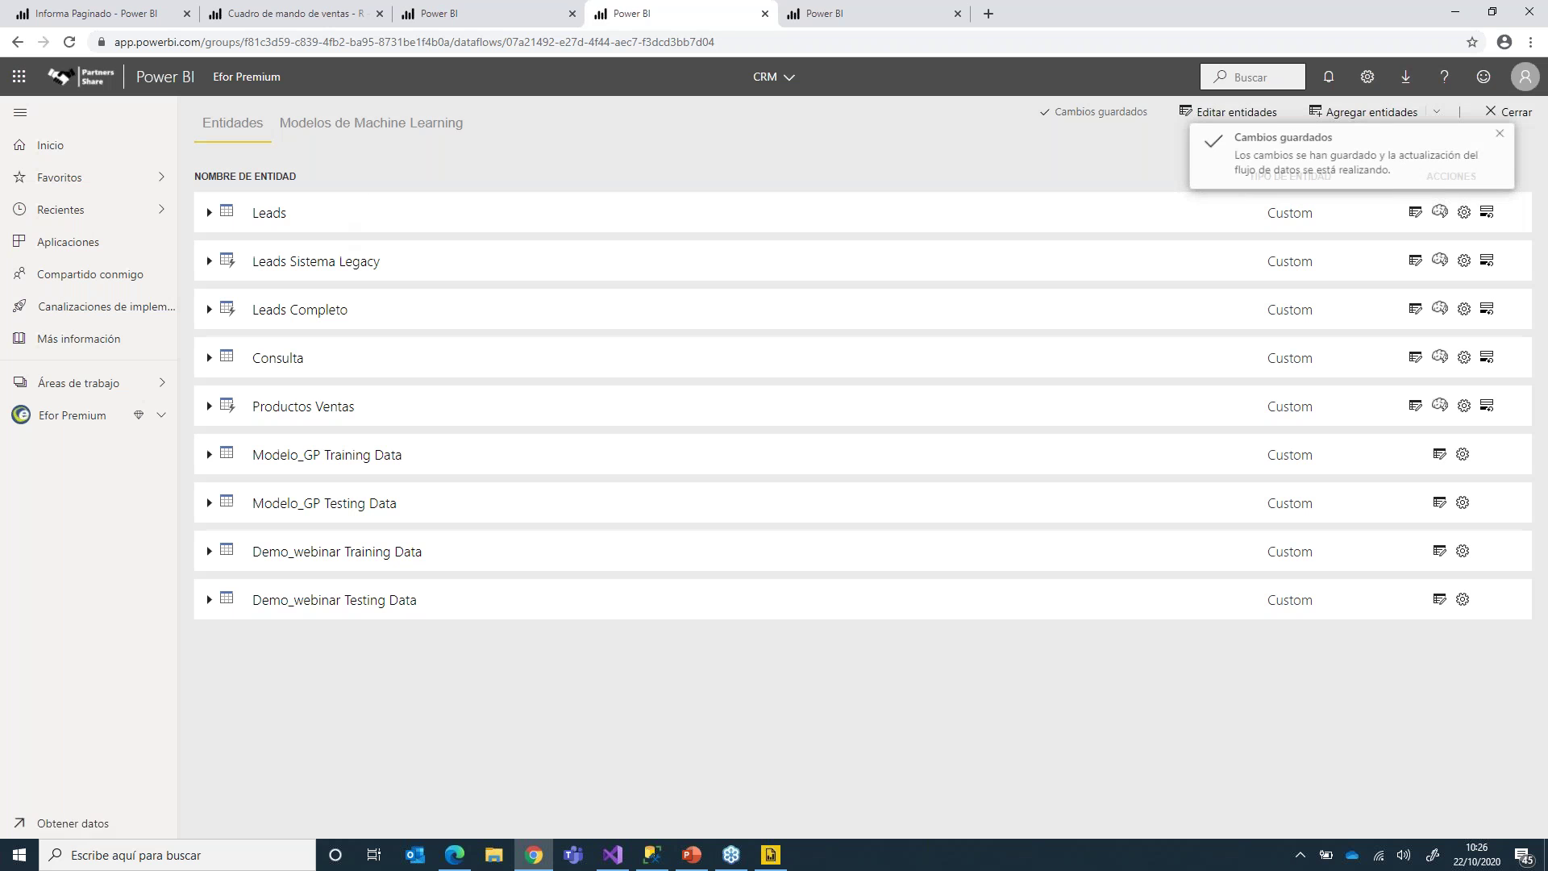
Step: Reopen the CRM dataflow from Efor Premium, list its machine learning models and open the training report of Modelo_GP
left_click(73, 415)
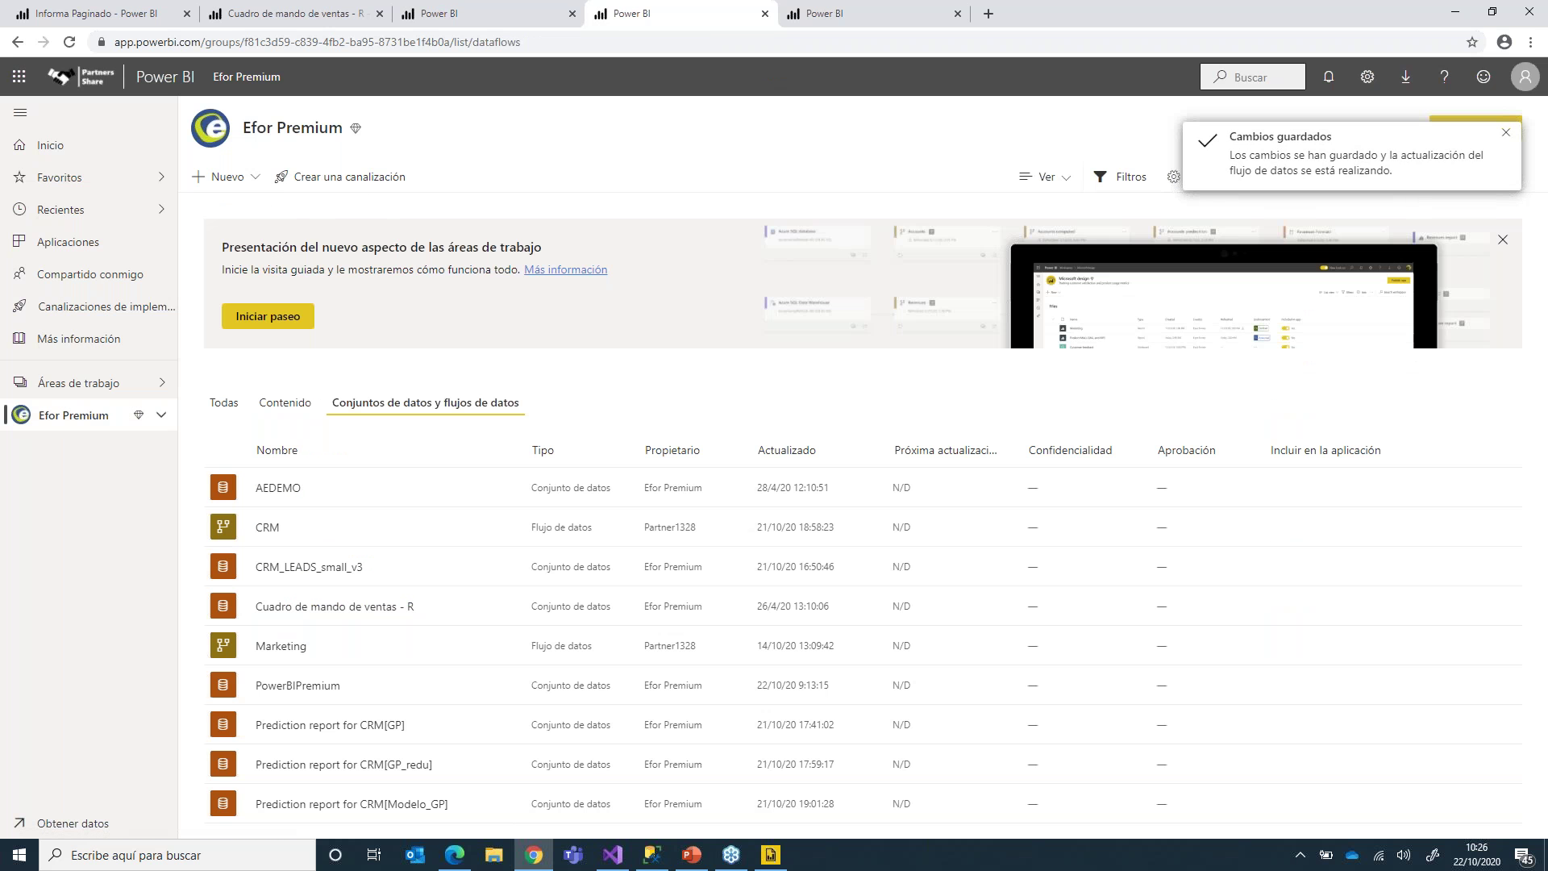
left_click(268, 528)
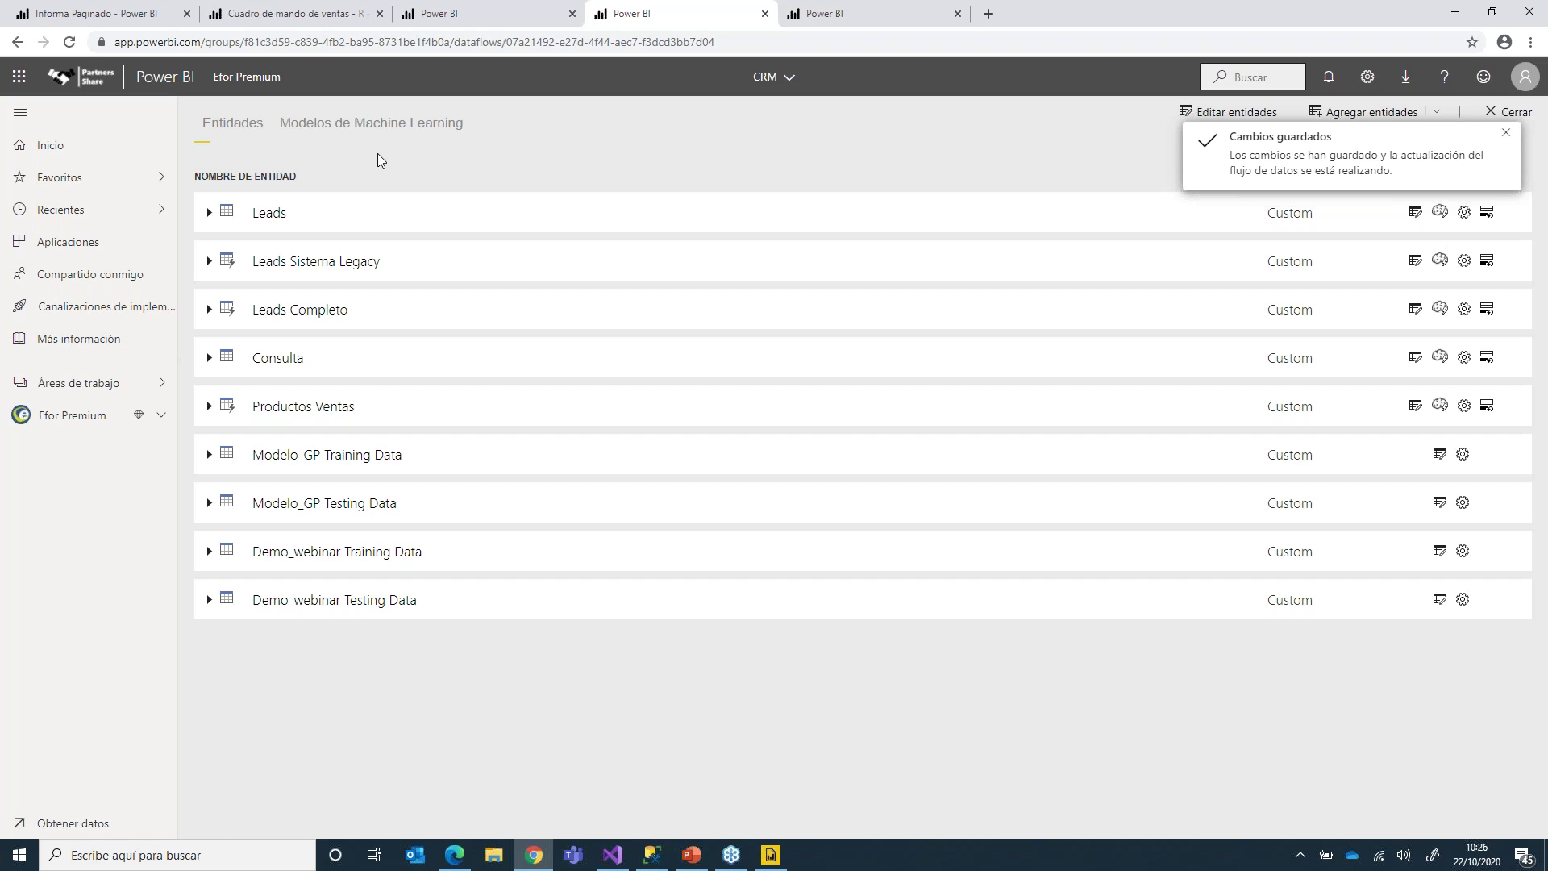
left_click(369, 129)
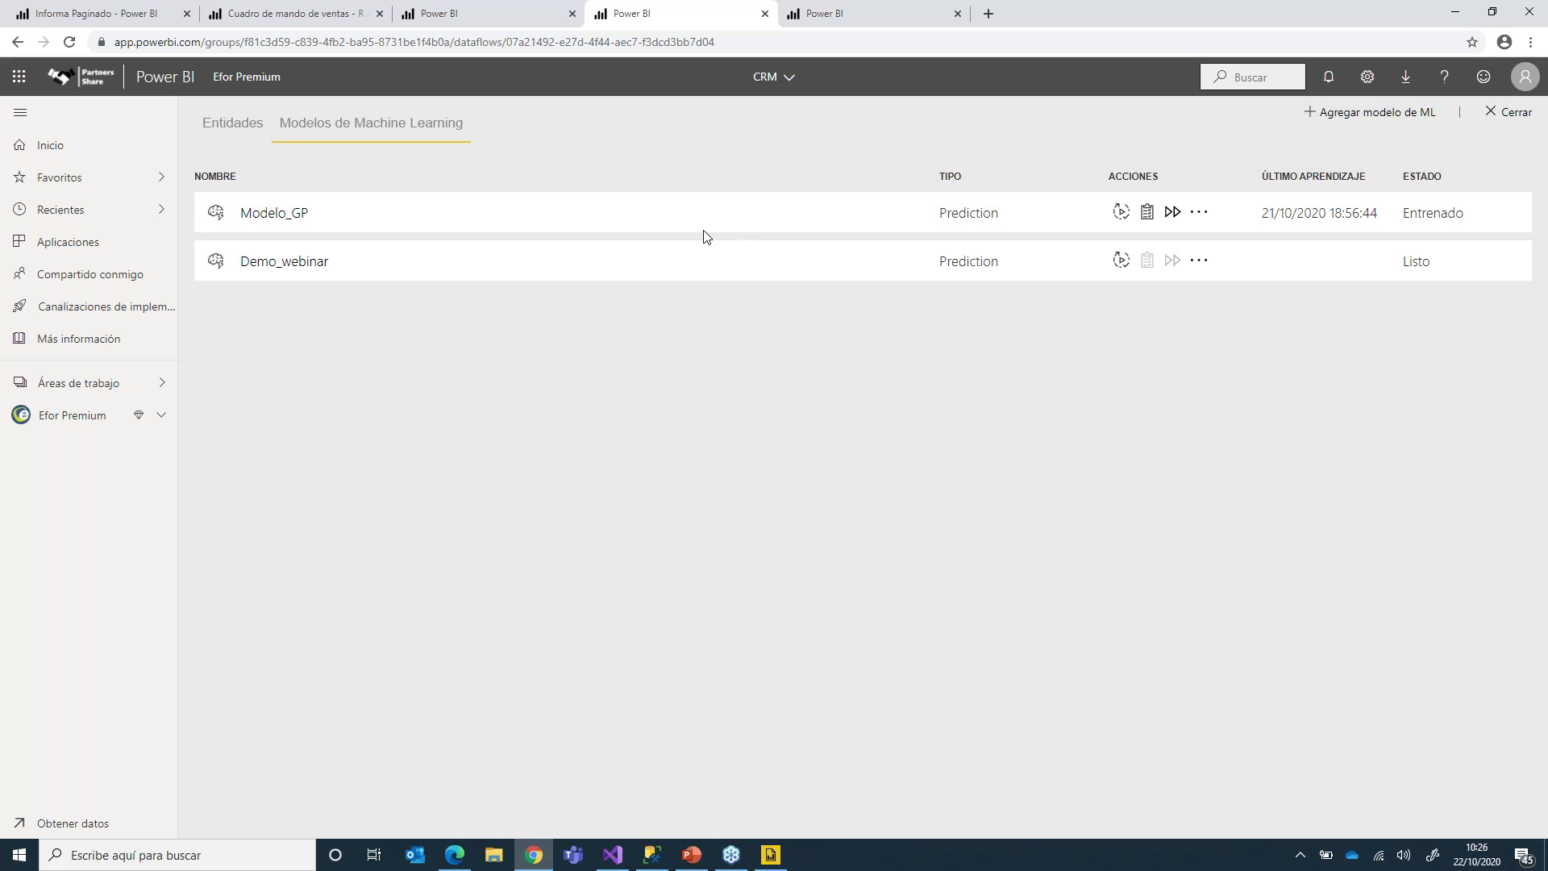
left_click(1148, 217)
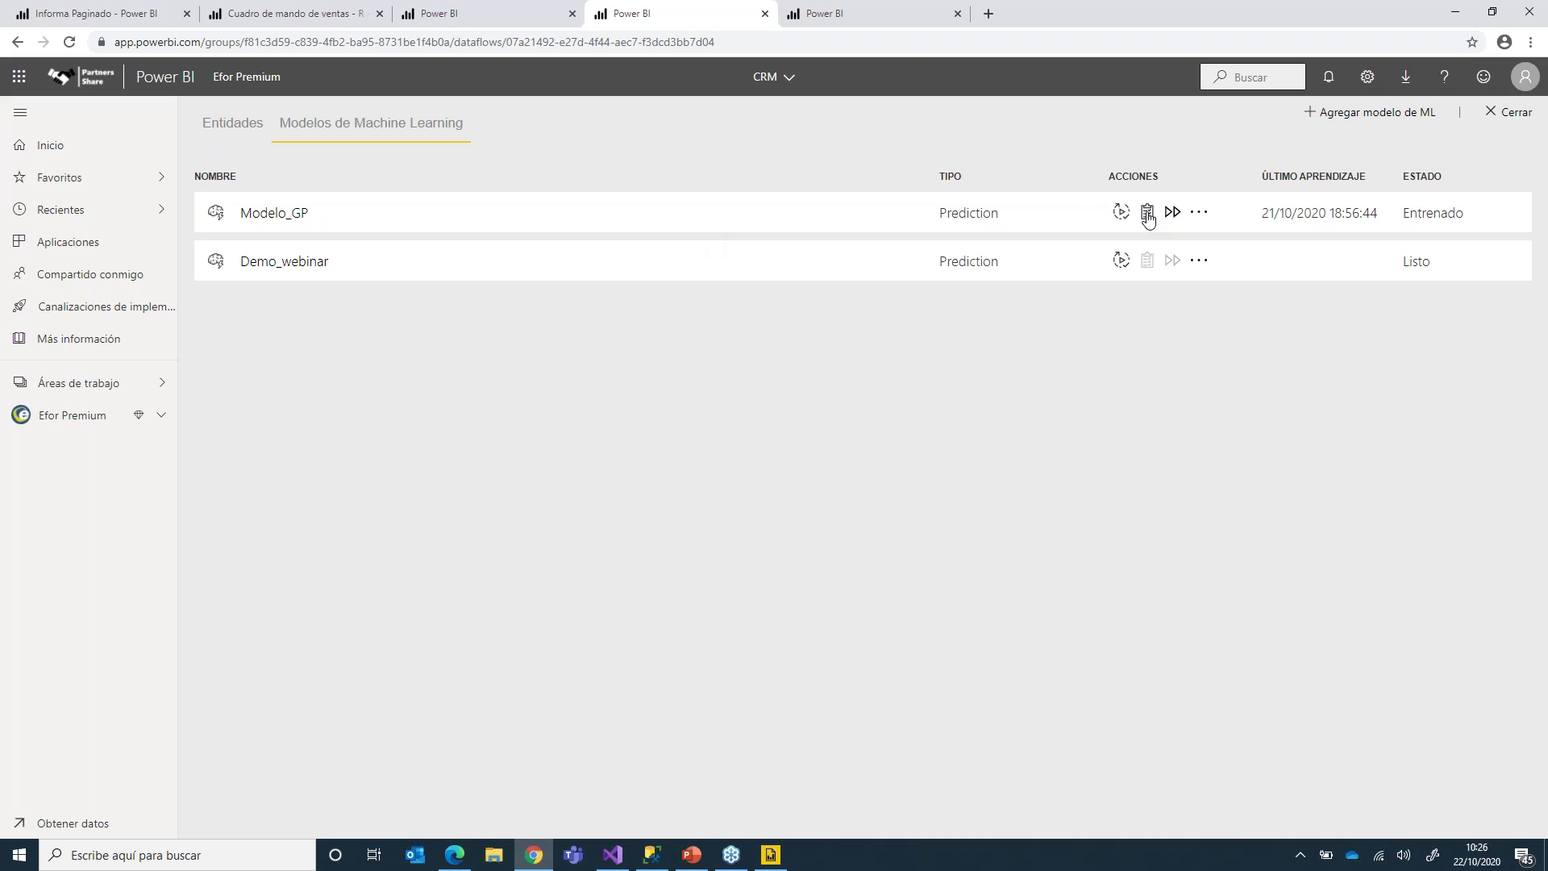